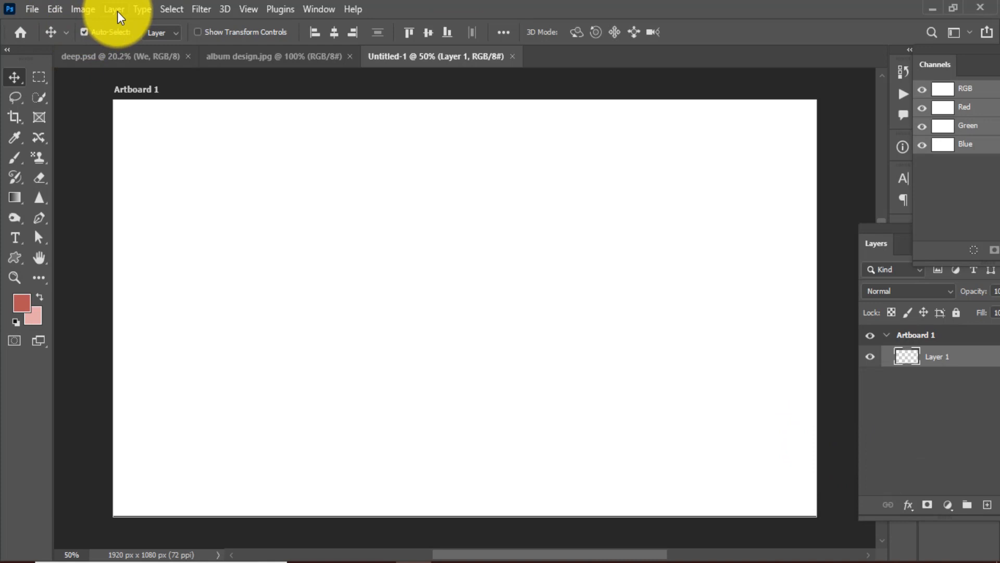
click(105, 12)
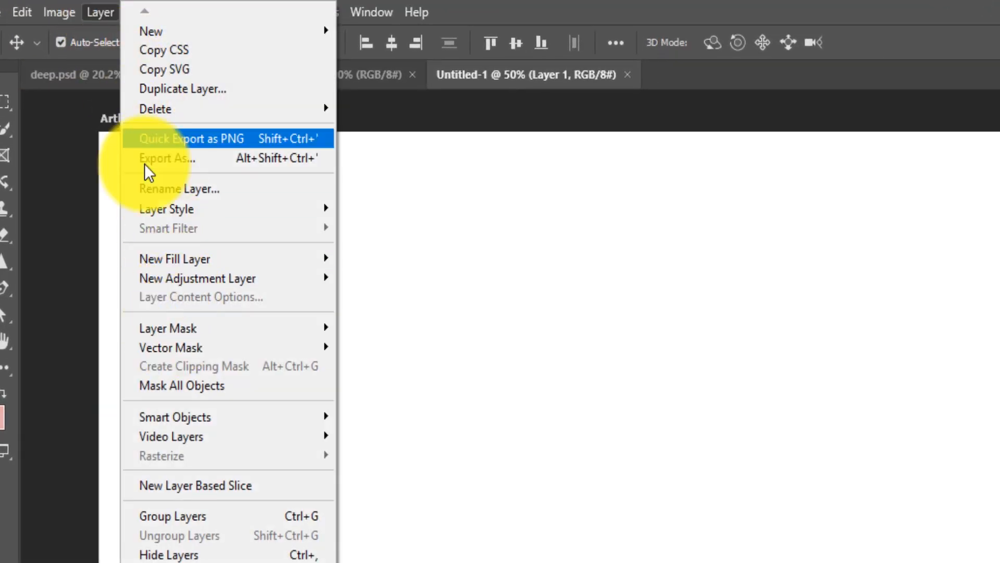
mouse_move(207, 336)
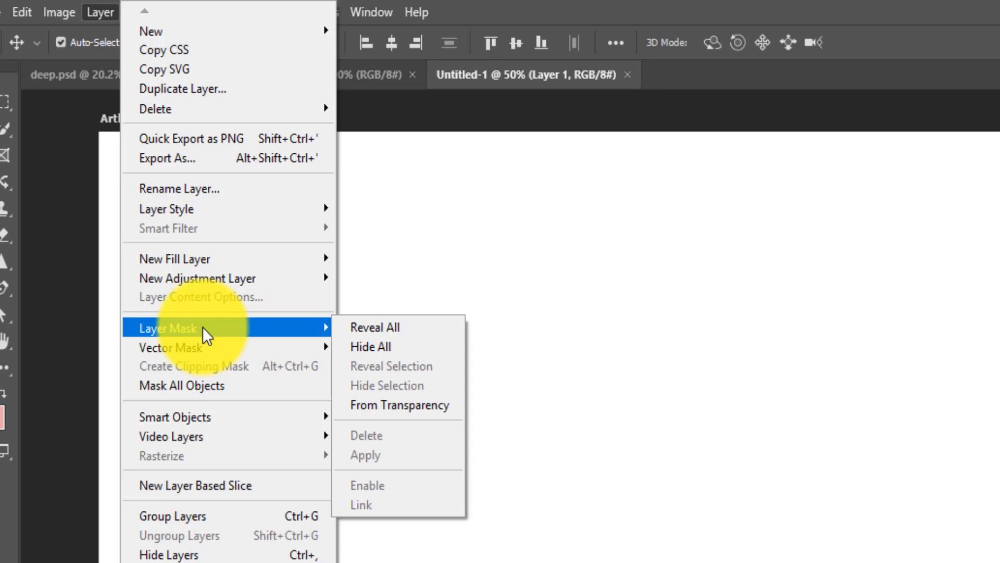
click(612, 319)
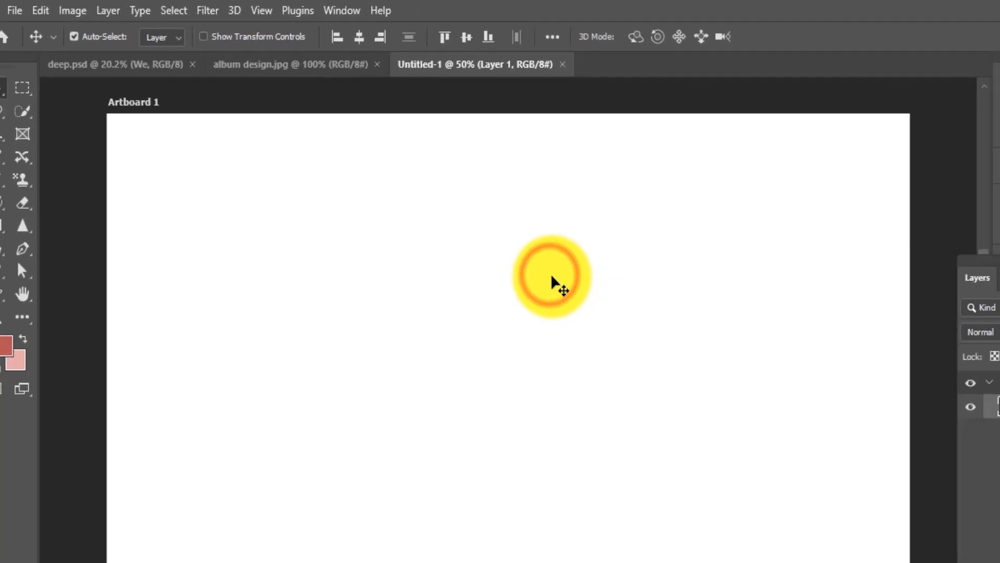
Open the BG and Bg2 images together from the Photoshop folder.
key(ctrl+o)
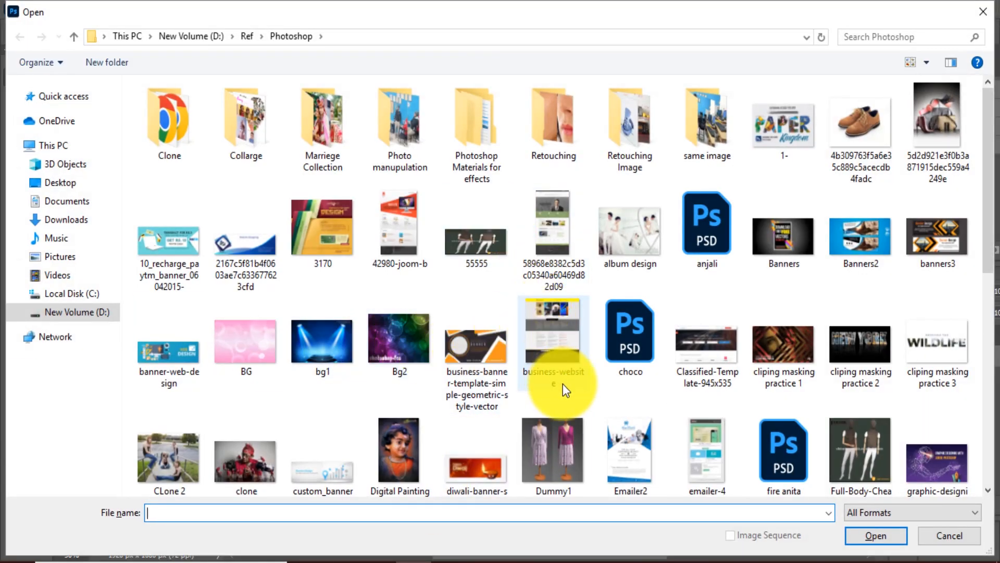
click(246, 340)
ctrl+click(412, 335)
click(875, 536)
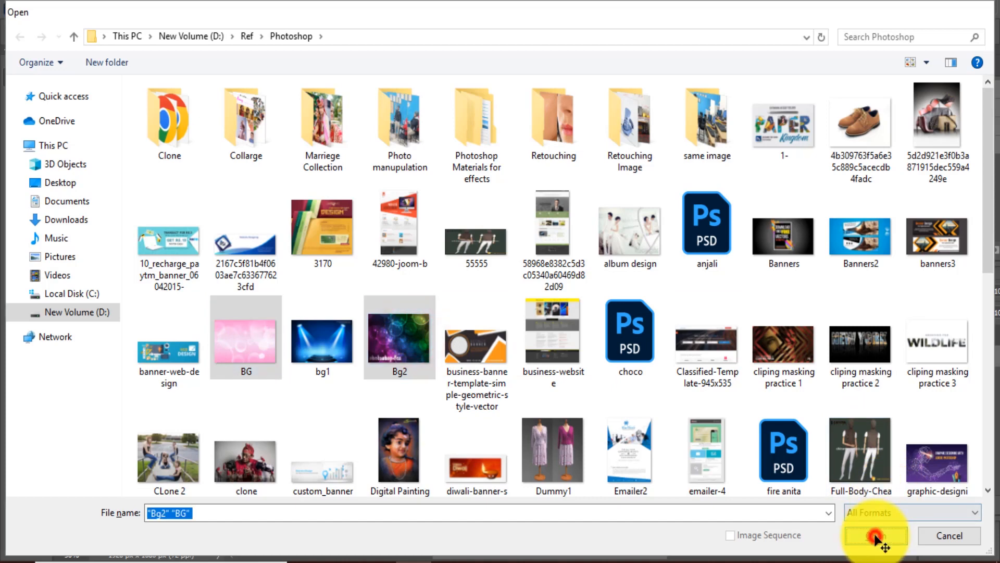
Copy the Bg2 image into the BG document as a new layer over the pink background.
click(551, 58)
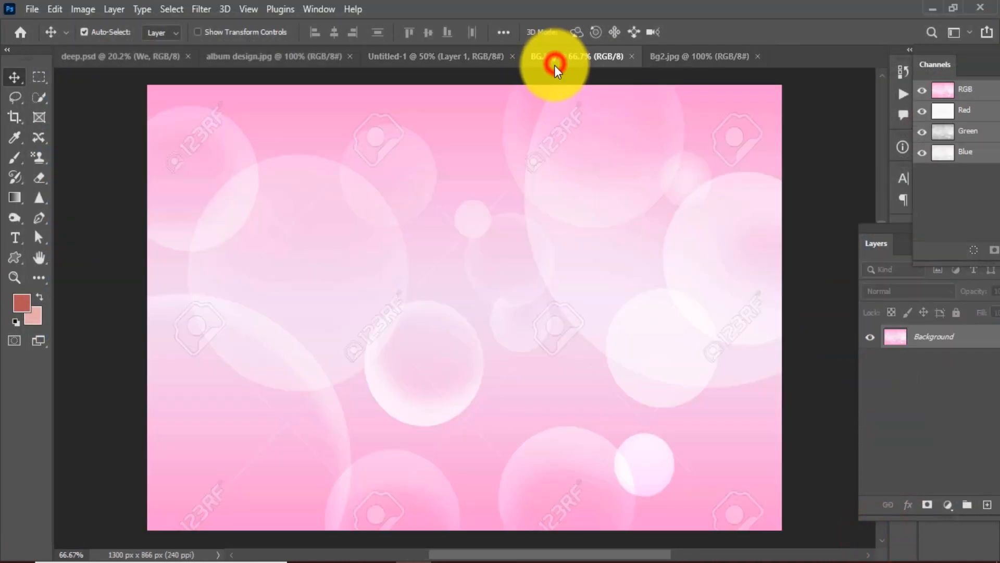
click(686, 56)
click(558, 281)
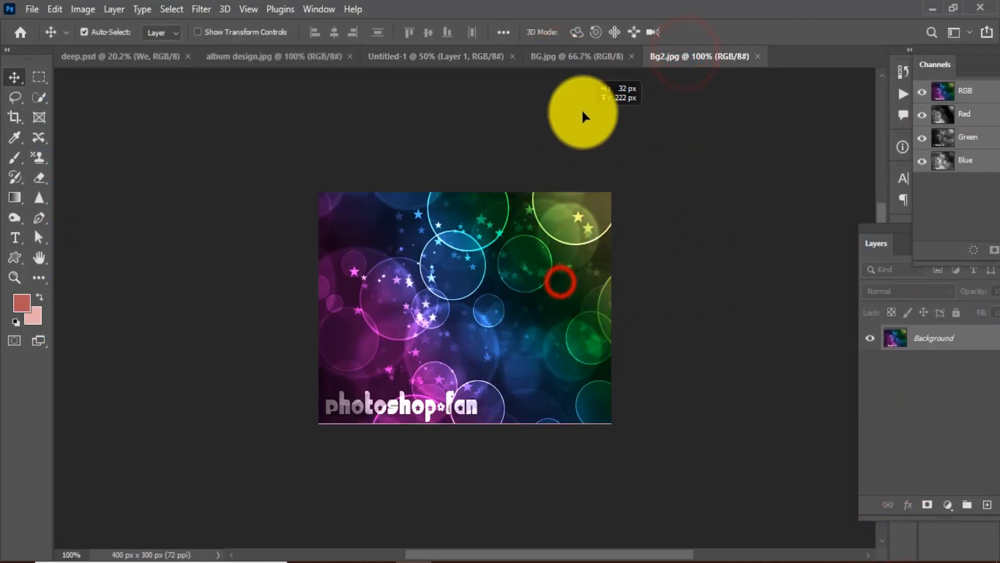
click(581, 56)
drag(579, 55, 600, 323)
Scale Layer 1 to about 291% wide and 288.67% high so it spans the canvas height and leaves a pink strip at the left.
key(ctrl+t)
drag(494, 214, 223, 200)
drag(592, 280, 598, 303)
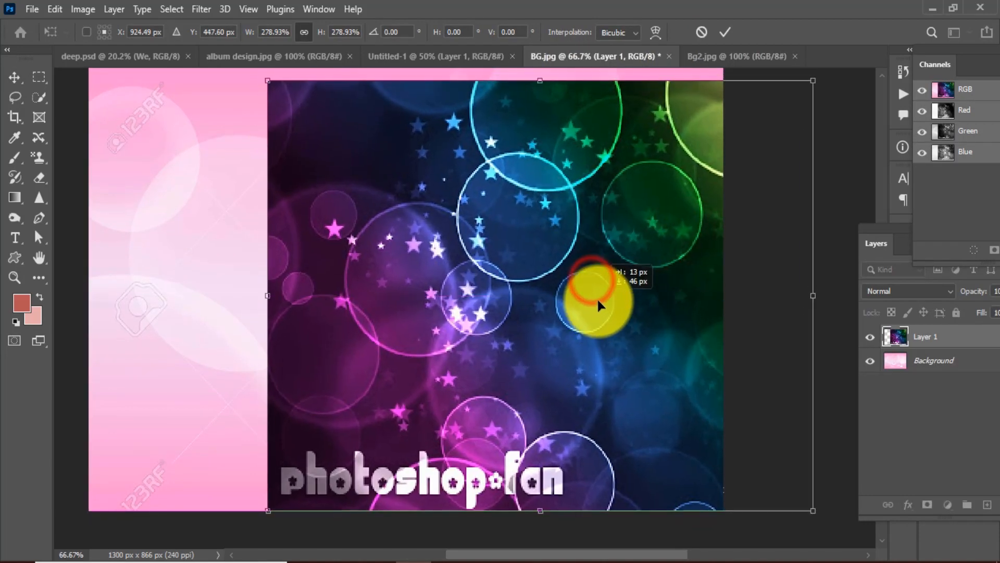
drag(623, 255, 564, 305)
drag(753, 132, 777, 116)
drag(631, 225, 637, 196)
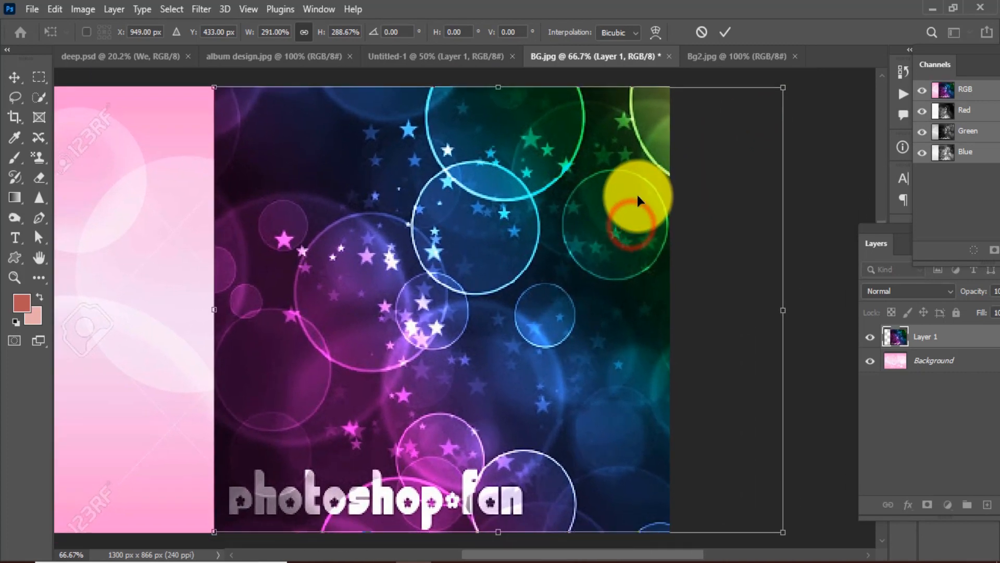
key(Return)
Move Layer 1 horizontally to about X 1122 px so that it extends past the right edge of the canvas.
scroll(491, 308, down, 2)
drag(479, 313, 537, 273)
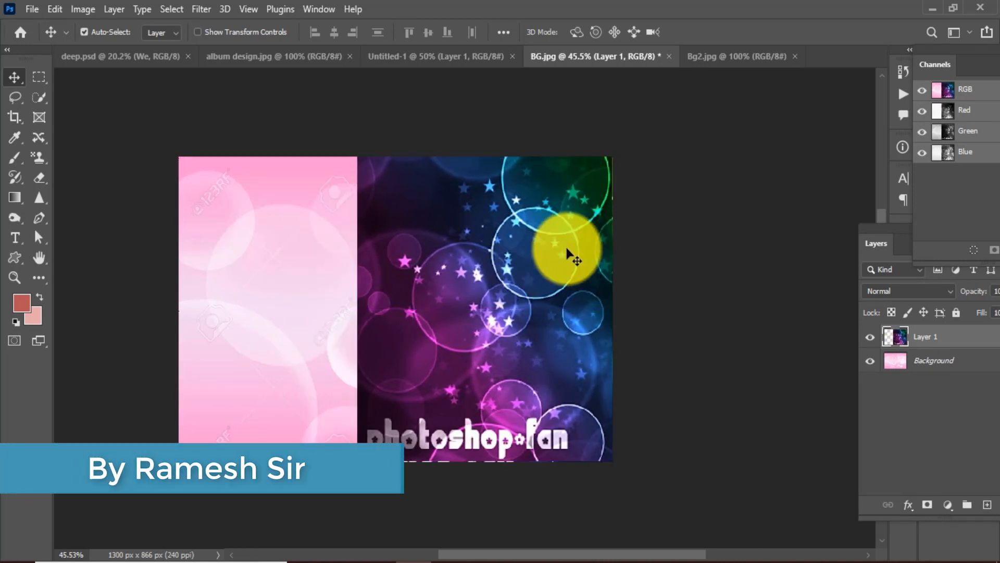
click(83, 9)
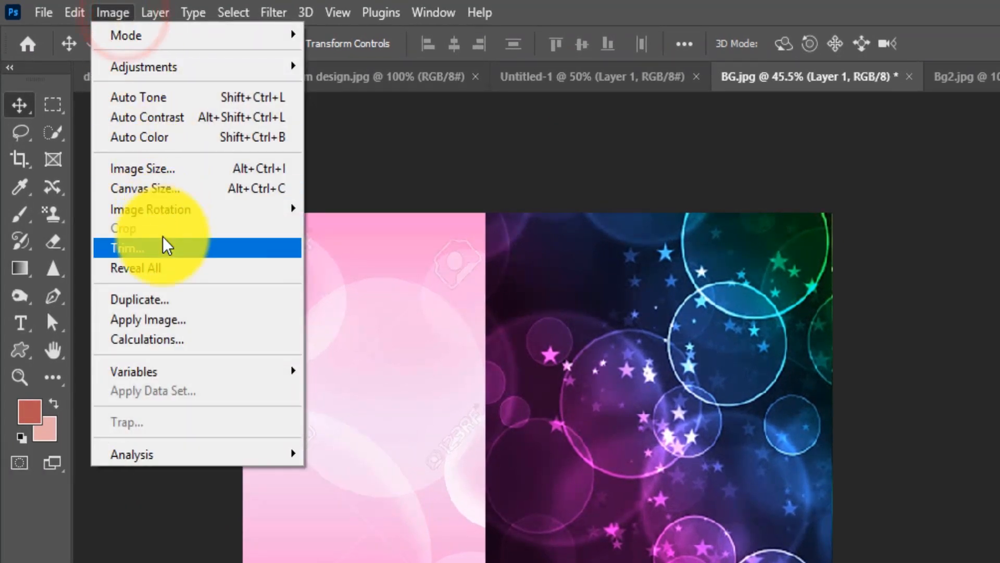
click(156, 269)
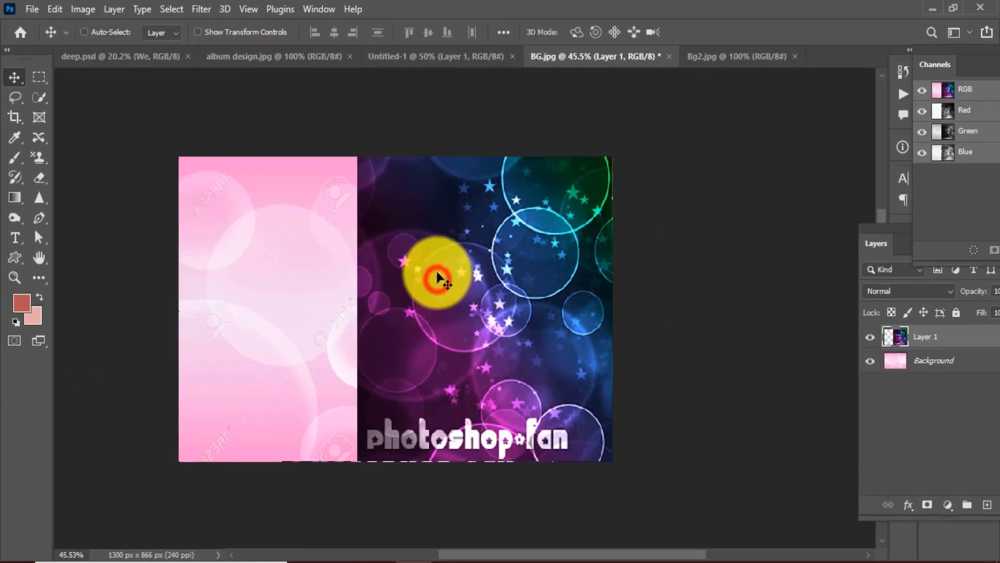
key(ctrl+t)
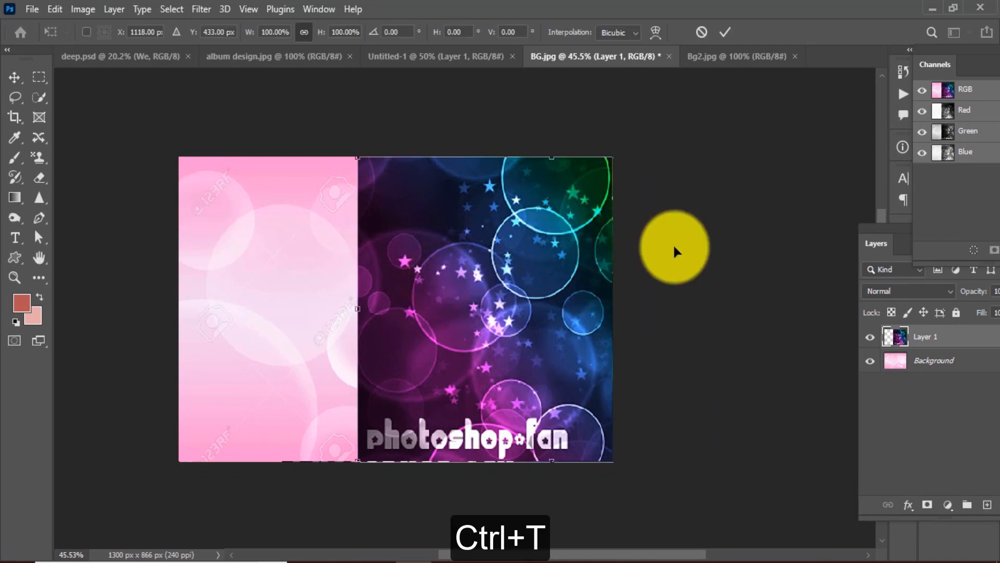
drag(575, 210, 557, 252)
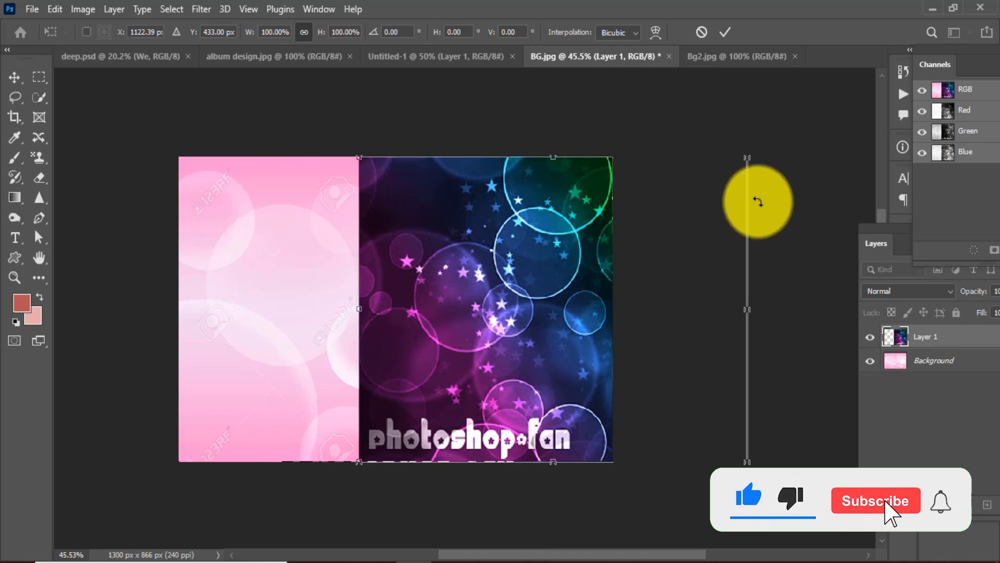
key(Return)
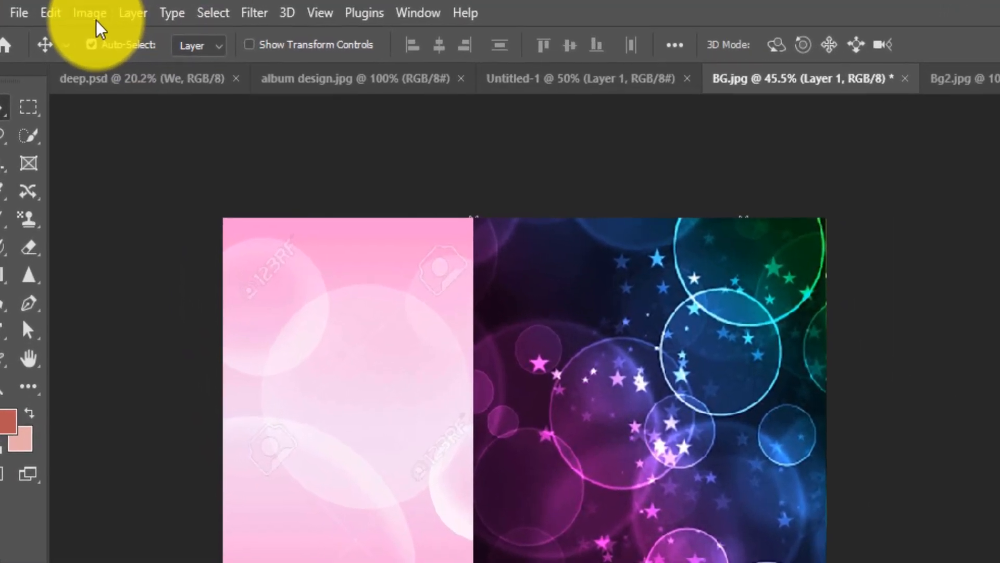
Expand the canvas with Reveal All to include the whole of Layer 1, and shift the layer slightly to the right.
click(86, 11)
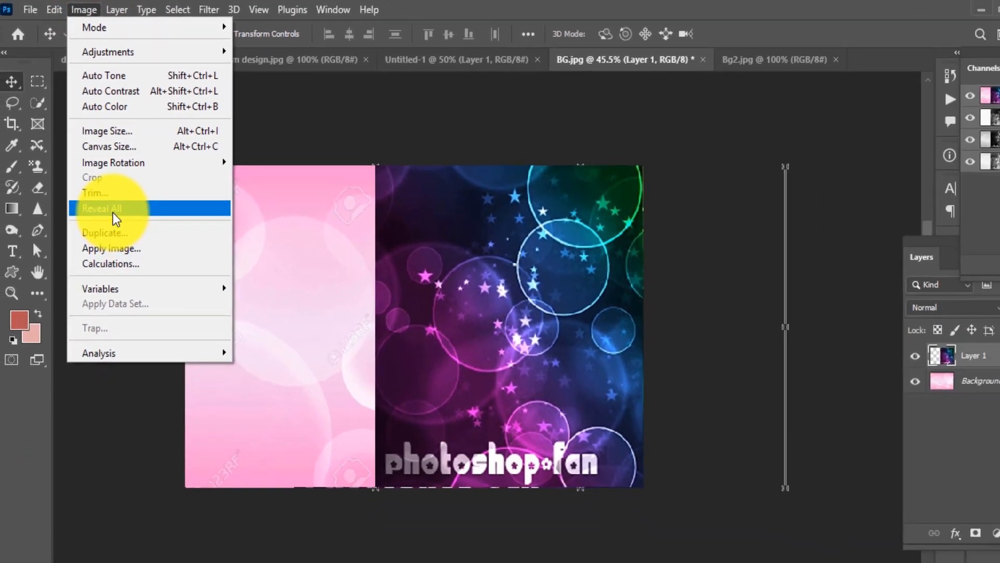
click(126, 267)
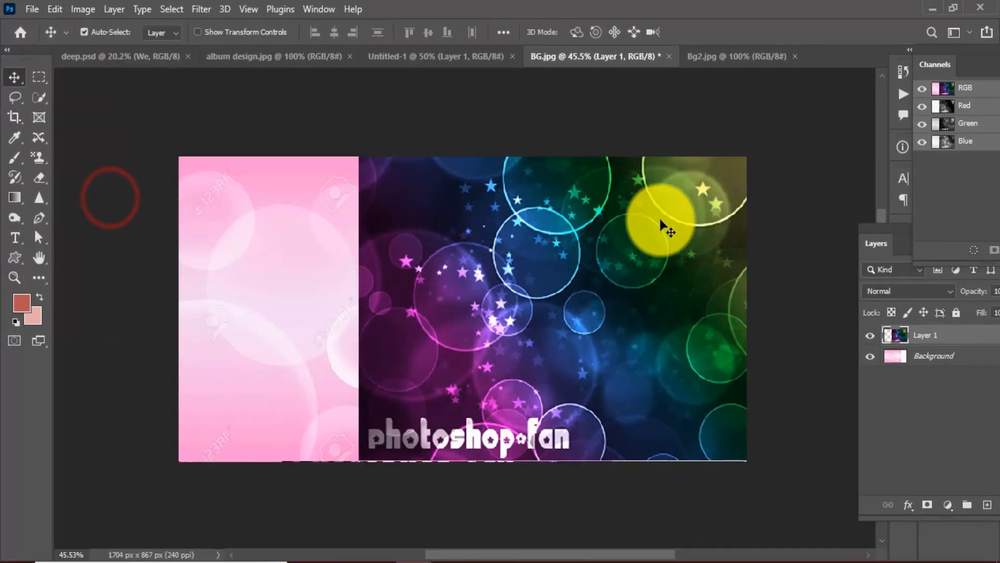
drag(576, 248, 583, 249)
drag(417, 269, 516, 287)
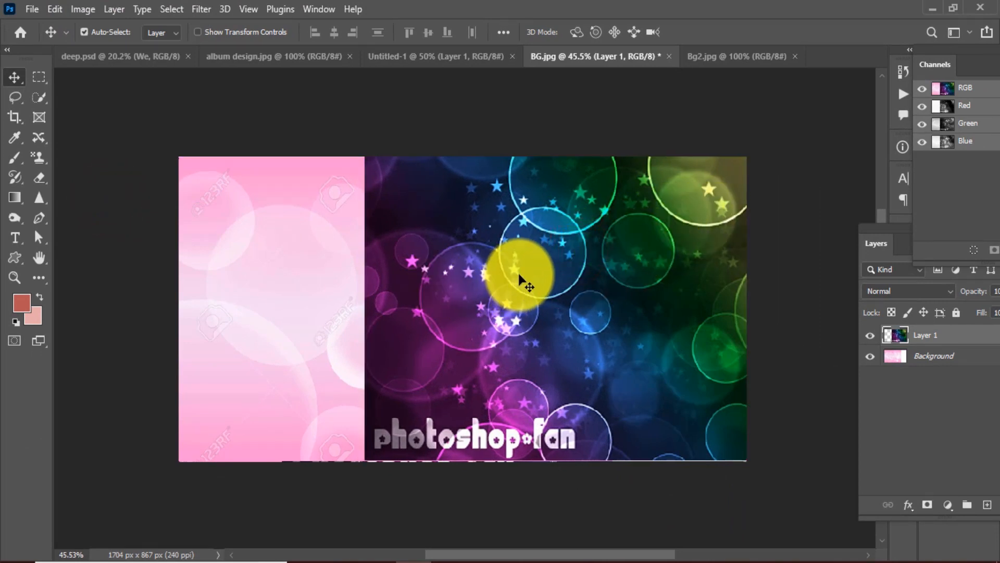
Bring the Layers panel fully into view and make Layer 1 the active layer.
drag(893, 237, 776, 155)
click(803, 261)
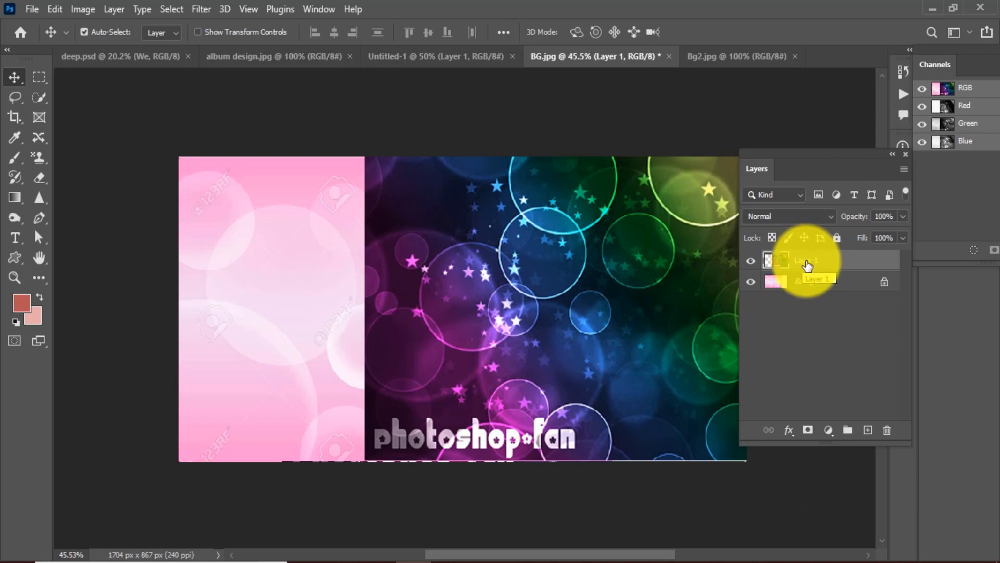
click(809, 283)
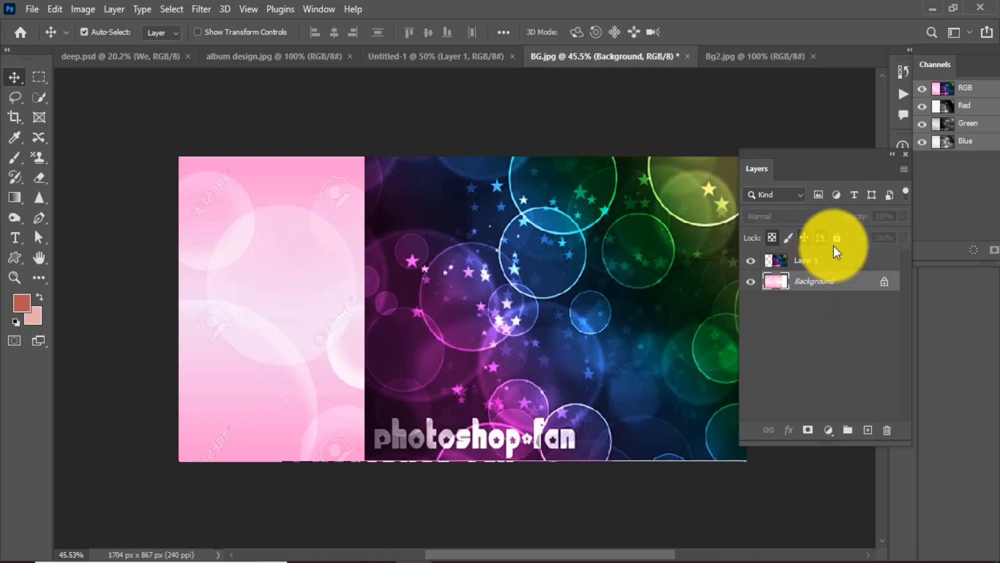
click(811, 261)
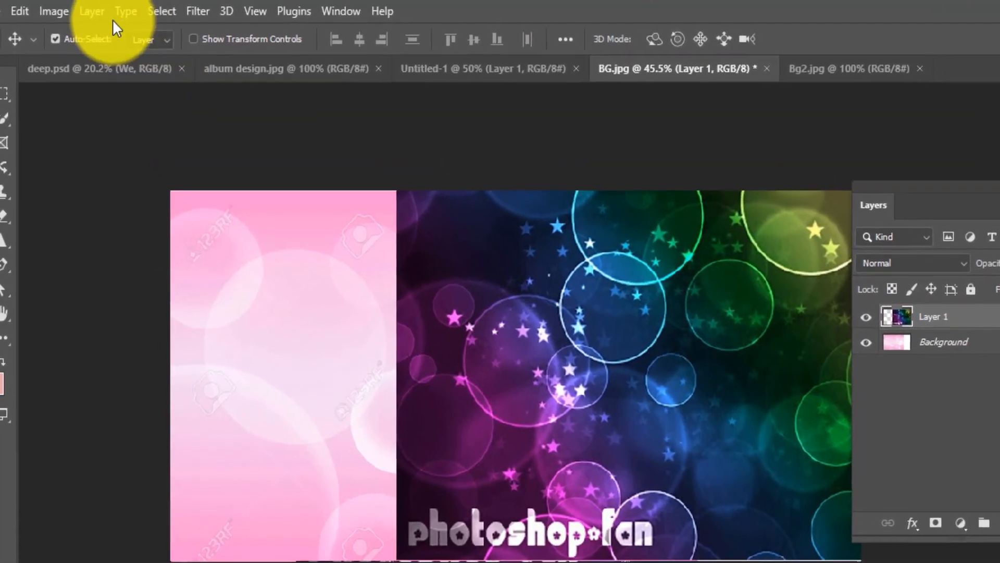
Add a white layer mask to Layer 1.
click(114, 9)
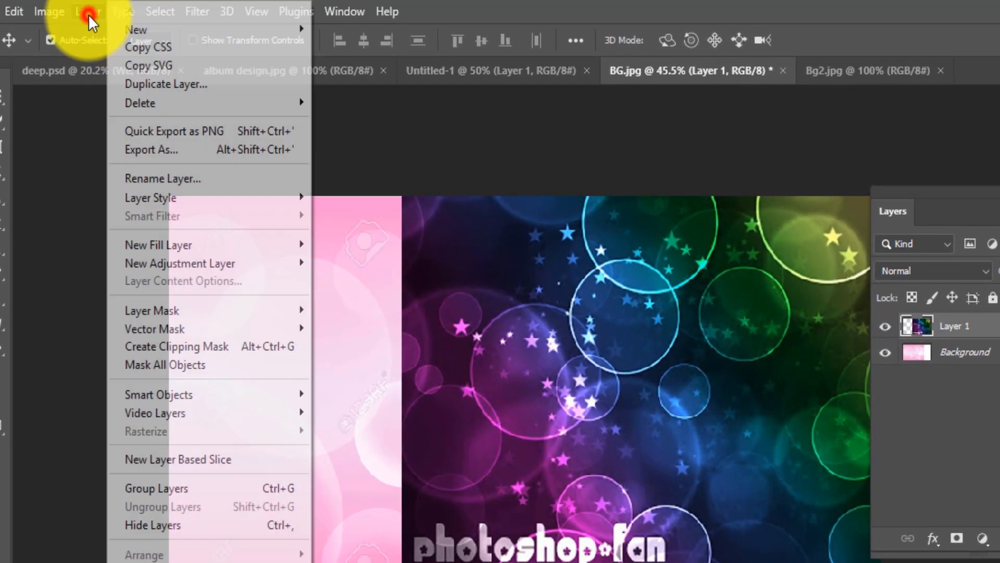
mouse_move(167, 315)
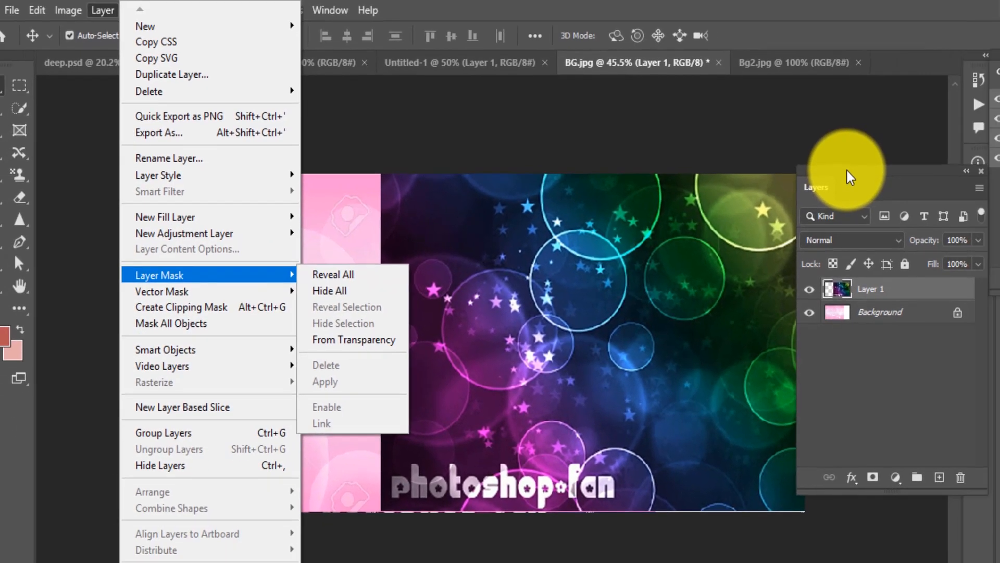
click(847, 171)
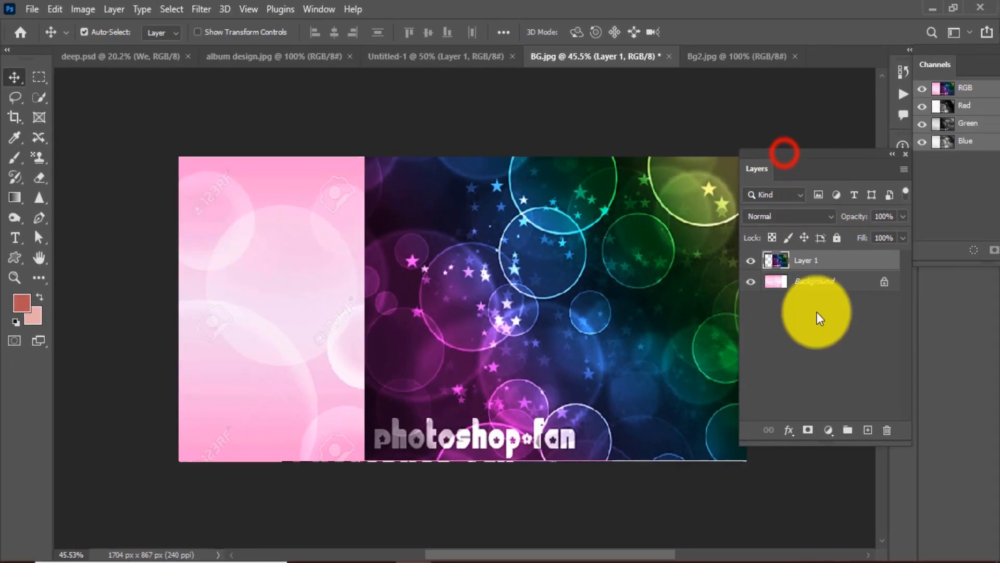
click(808, 432)
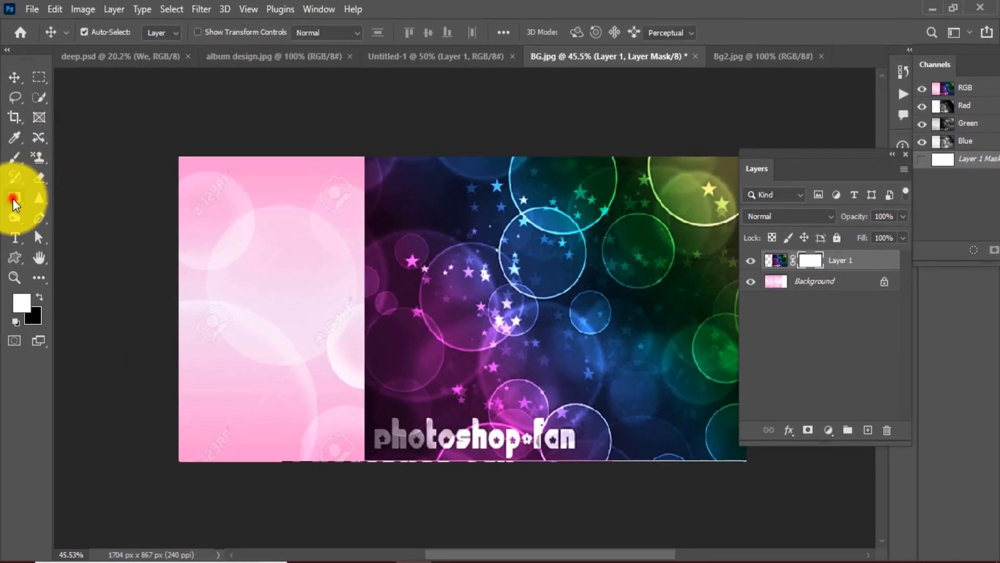
Set up the Gradient tool with the Foreground to Background preset from Basics and the linear gradient style.
click(14, 198)
click(108, 34)
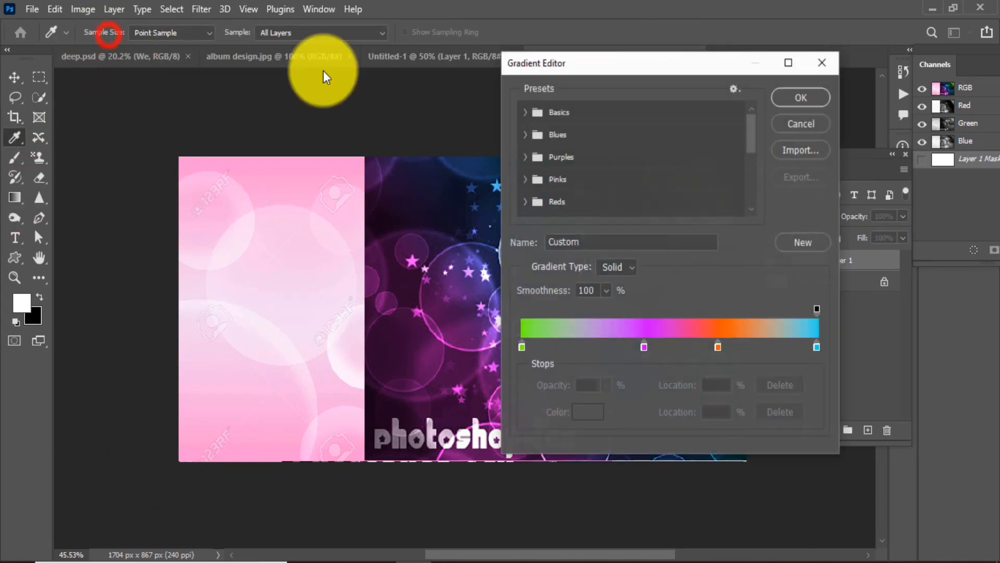
click(531, 114)
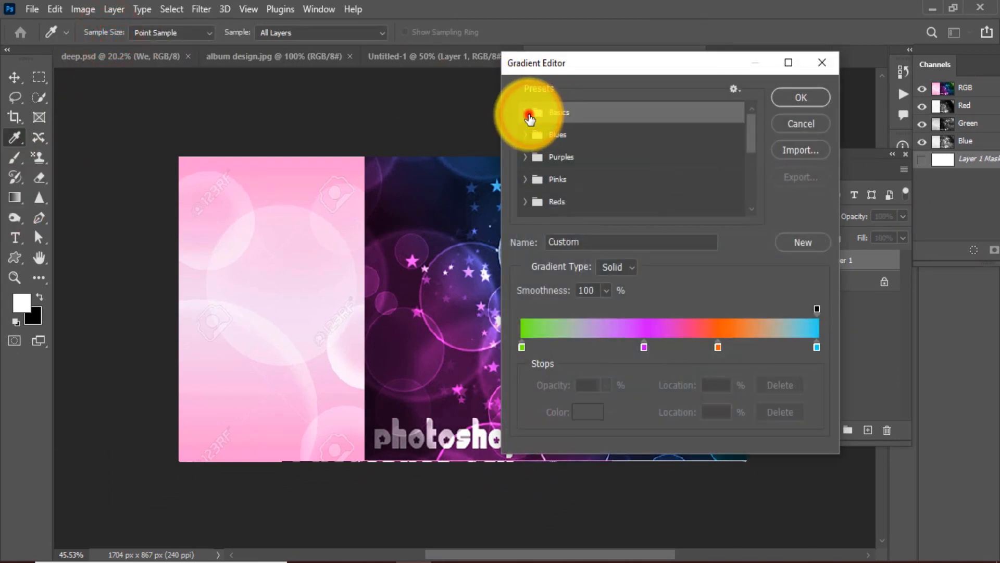
click(529, 115)
click(541, 136)
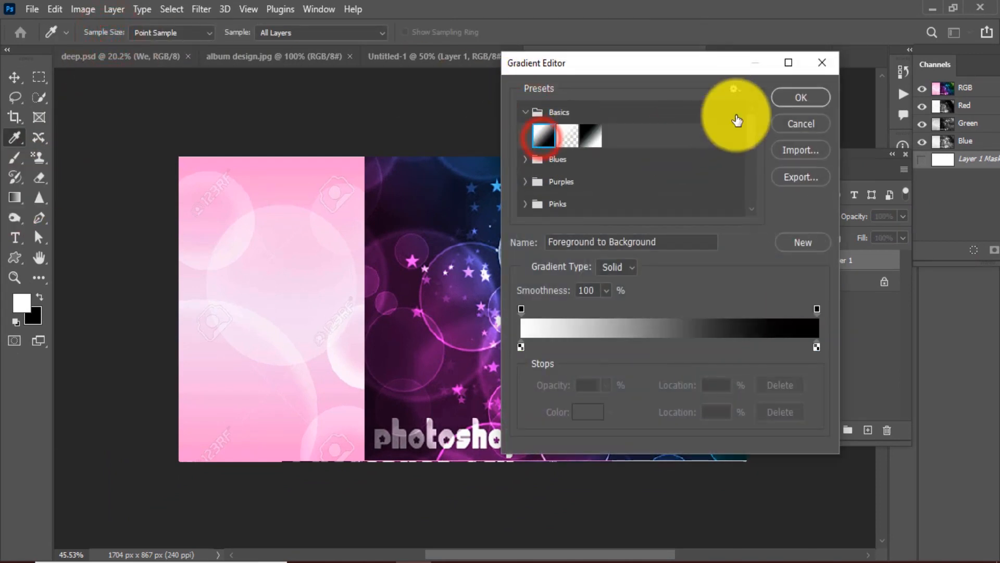
click(801, 98)
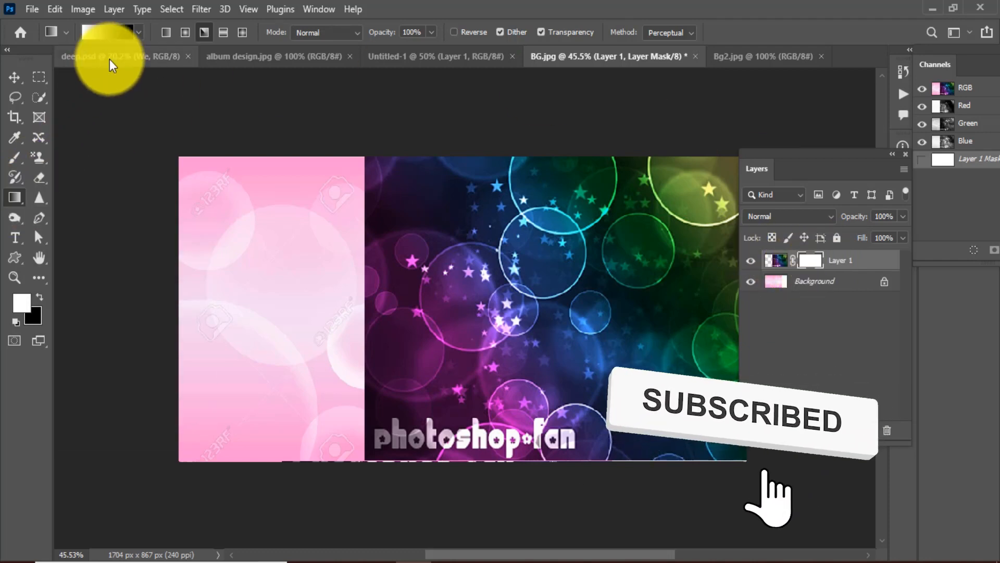
click(165, 32)
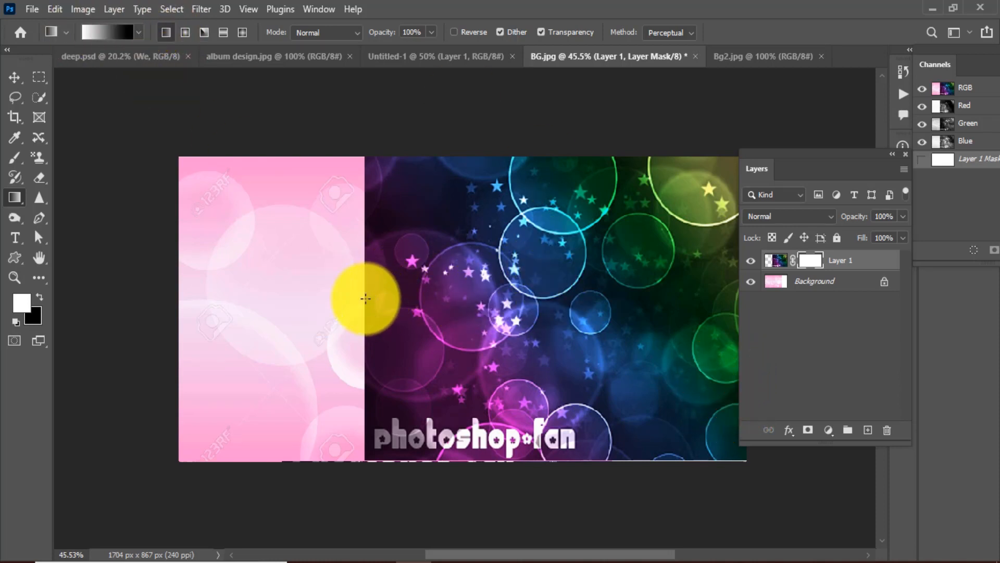
Draw horizontal gradients on Layer 1's mask in both directions, ending with one that fades its left side into the pink background.
drag(348, 303, 500, 288)
drag(351, 299, 669, 295)
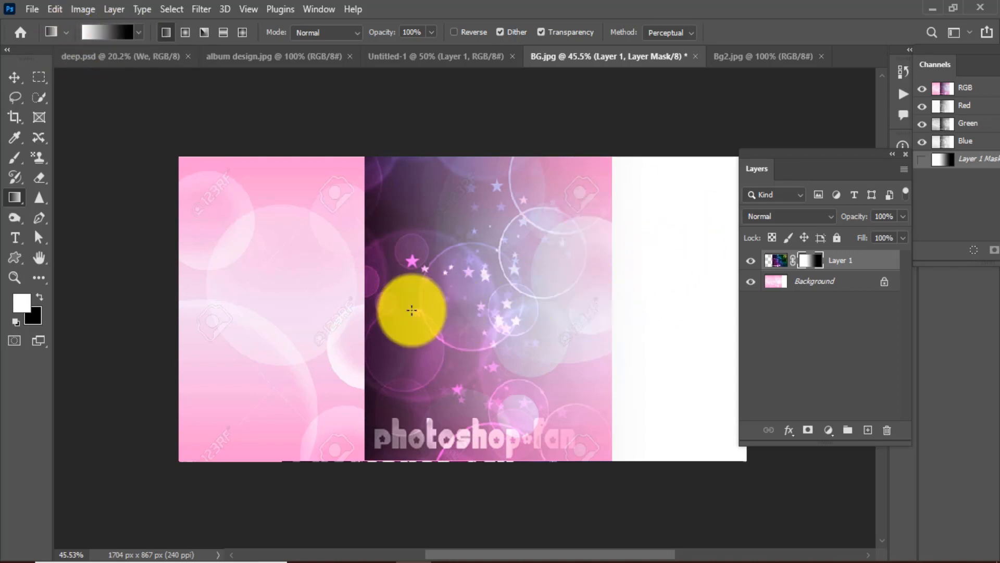
drag(628, 309, 383, 310)
drag(615, 327, 395, 326)
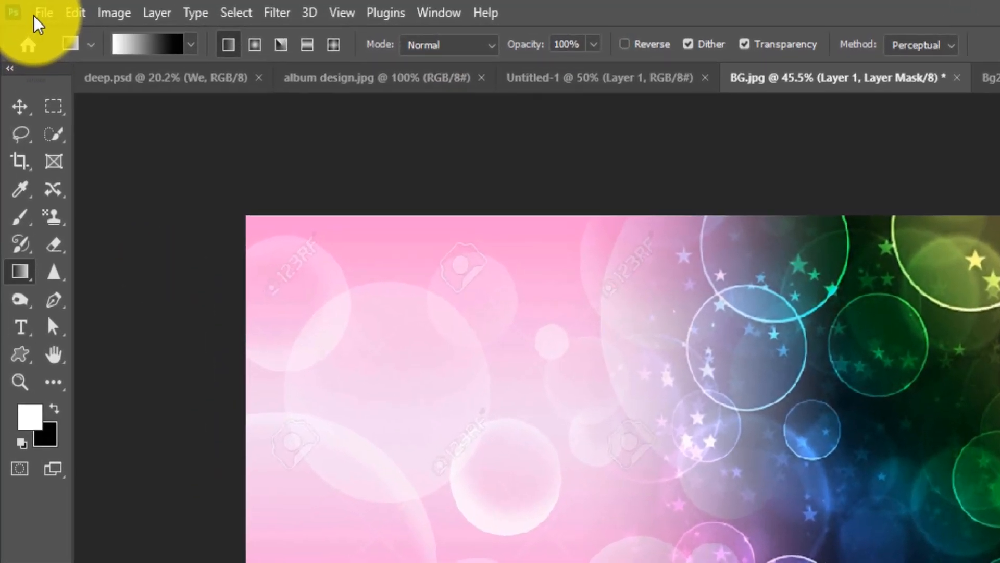
Place the bg1 image as a linked file in BG.jpg and position it over the left part of the canvas.
click(38, 15)
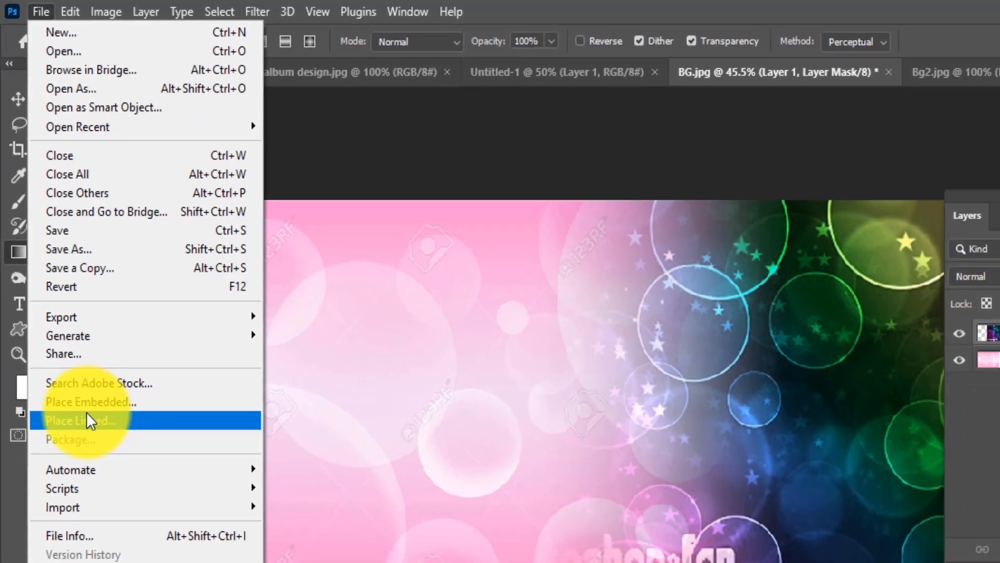
click(98, 463)
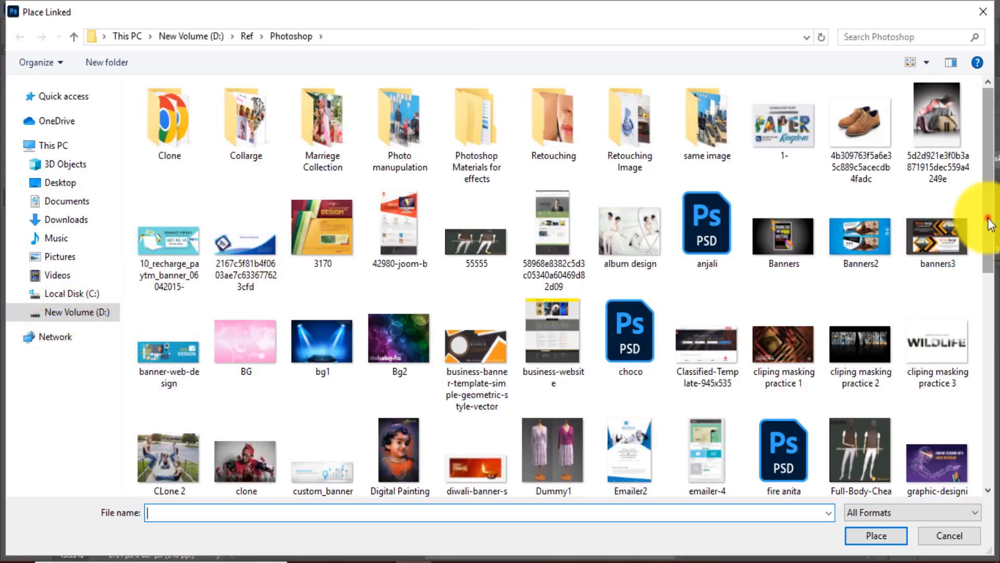
scroll(985, 224, down, 3)
click(311, 189)
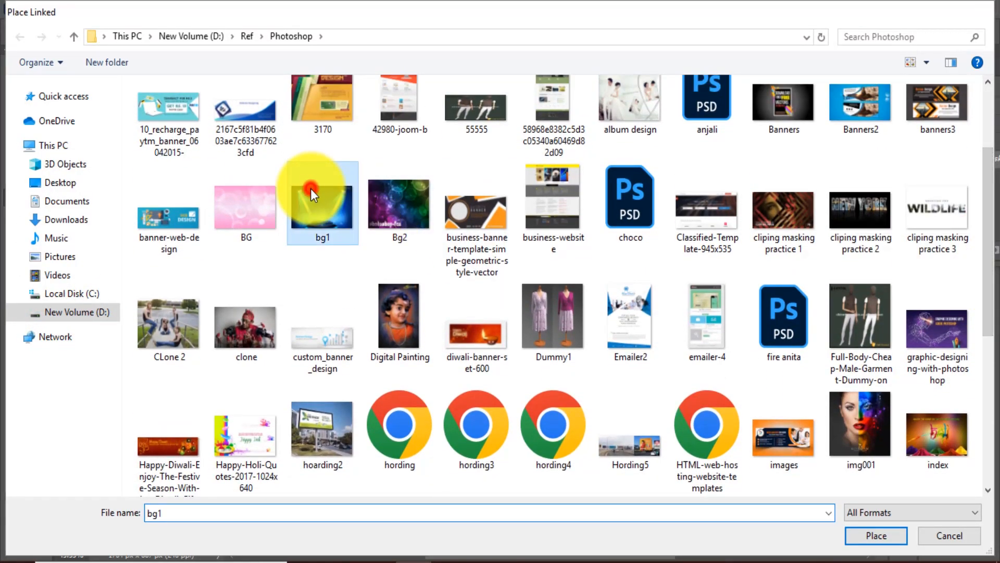
double_click(311, 188)
drag(411, 255, 336, 241)
key(Return)
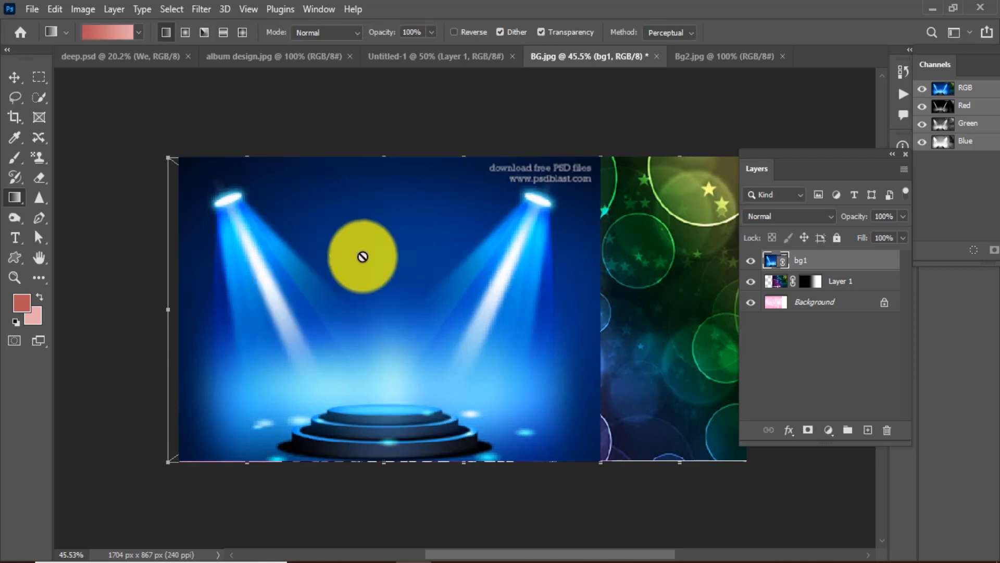
Try a gradient directly on the bg1 layer and nudge its image slightly to the left with the Move tool.
click(365, 259)
click(503, 223)
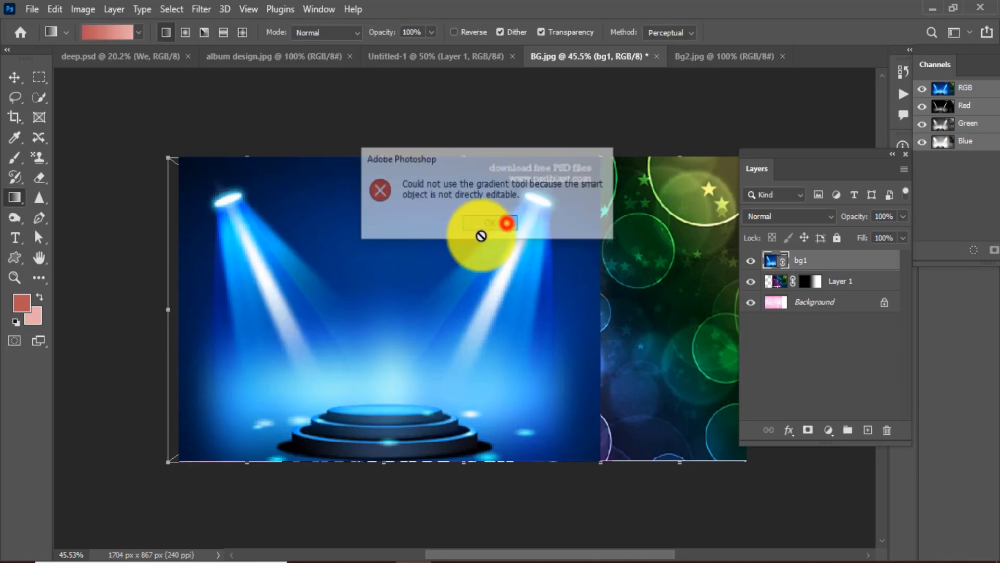
click(14, 77)
drag(324, 230, 319, 230)
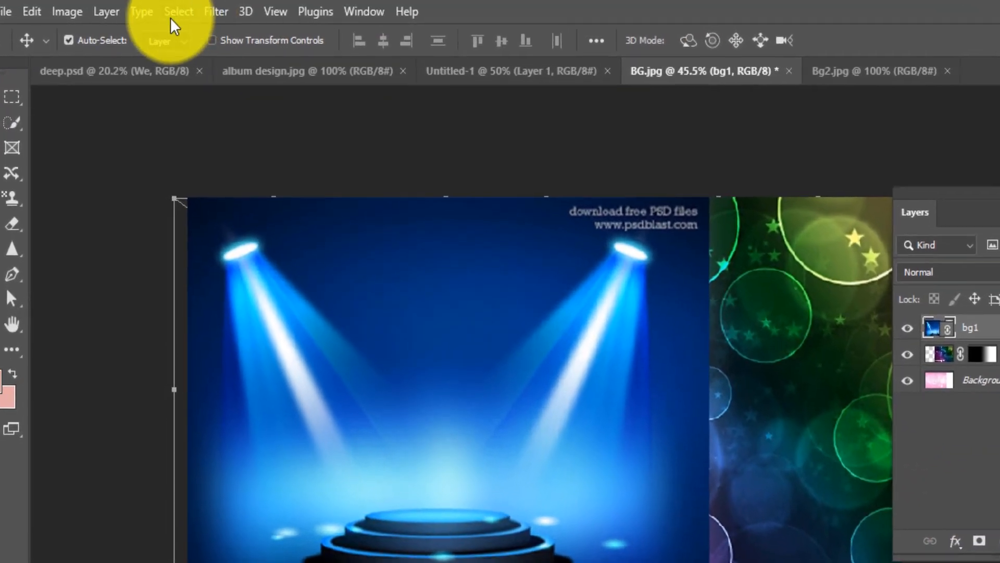
Add a white layer mask to the bg1 layer.
click(115, 9)
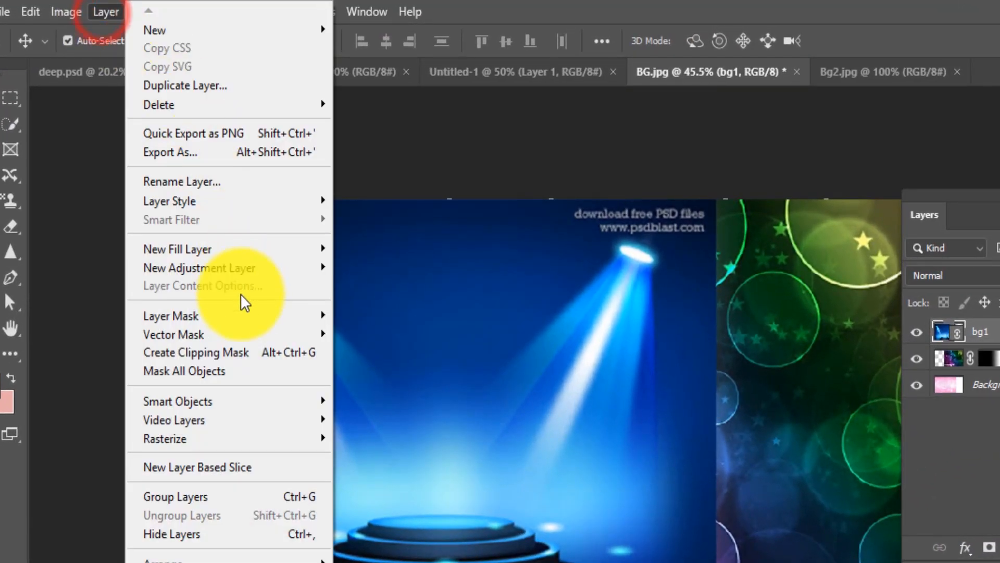
mouse_move(224, 316)
click(378, 317)
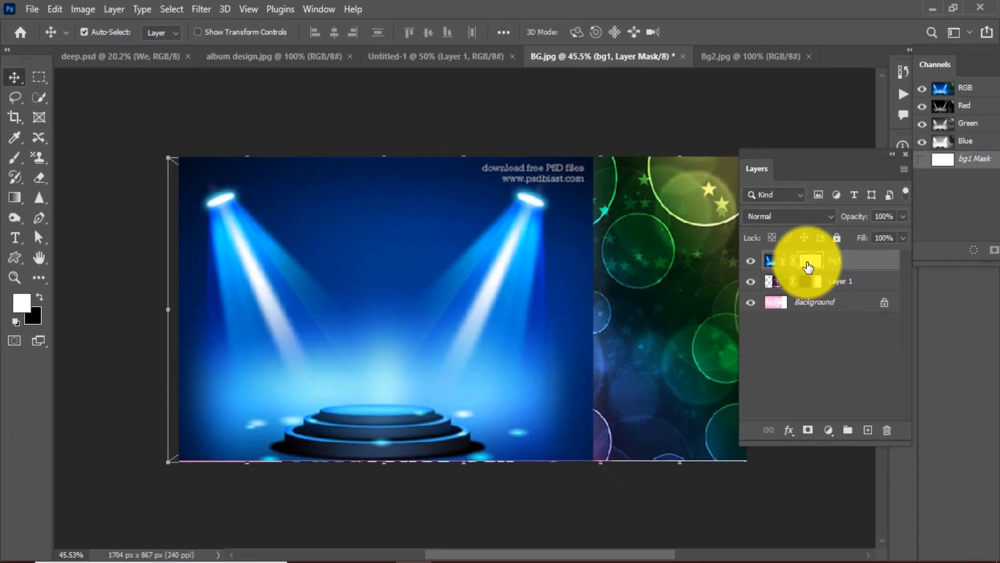
Set up the Gradient tool with the white-to-black Foreground to Background preset from Basics for the bg1 mask.
click(14, 197)
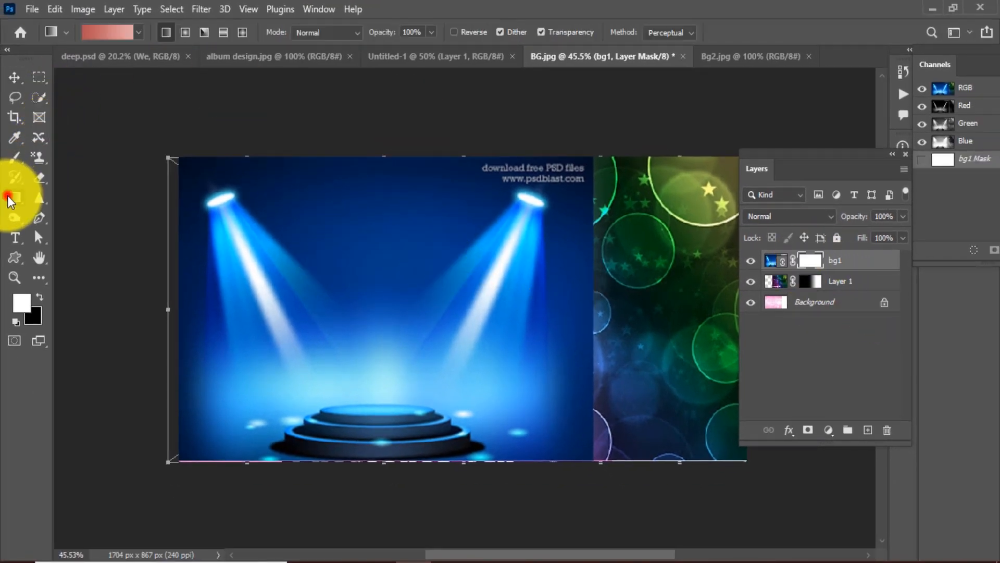
click(104, 37)
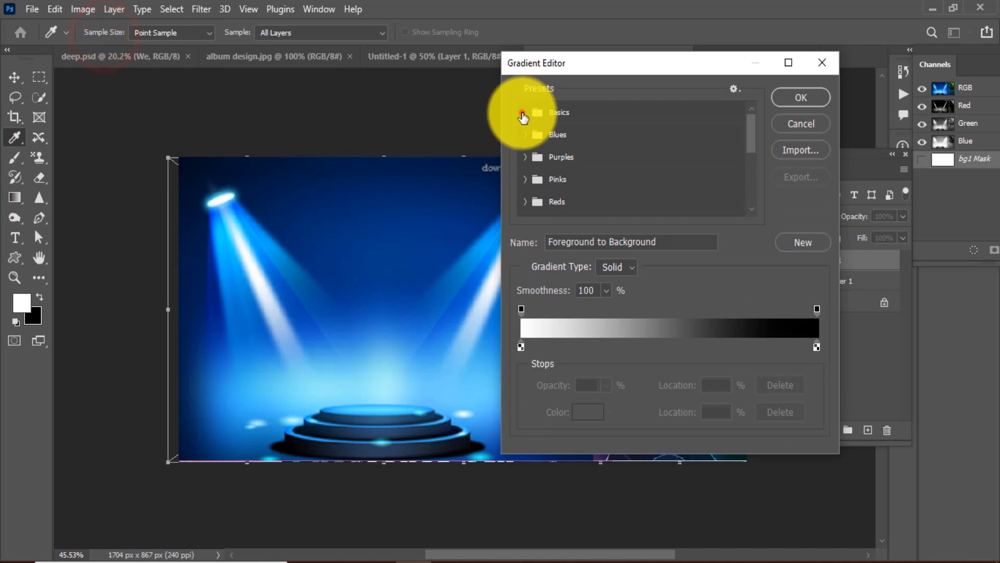
click(522, 111)
click(536, 133)
click(794, 97)
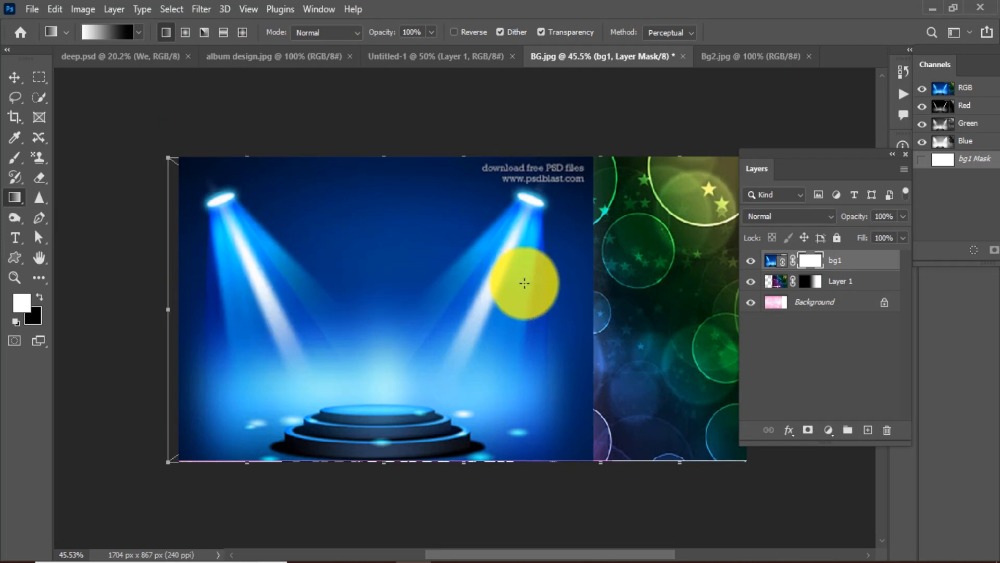
Draw horizontal left-to-right gradients on the bg1 mask, ending with one that fades the stage's right side into the pink background.
drag(205, 301, 420, 290)
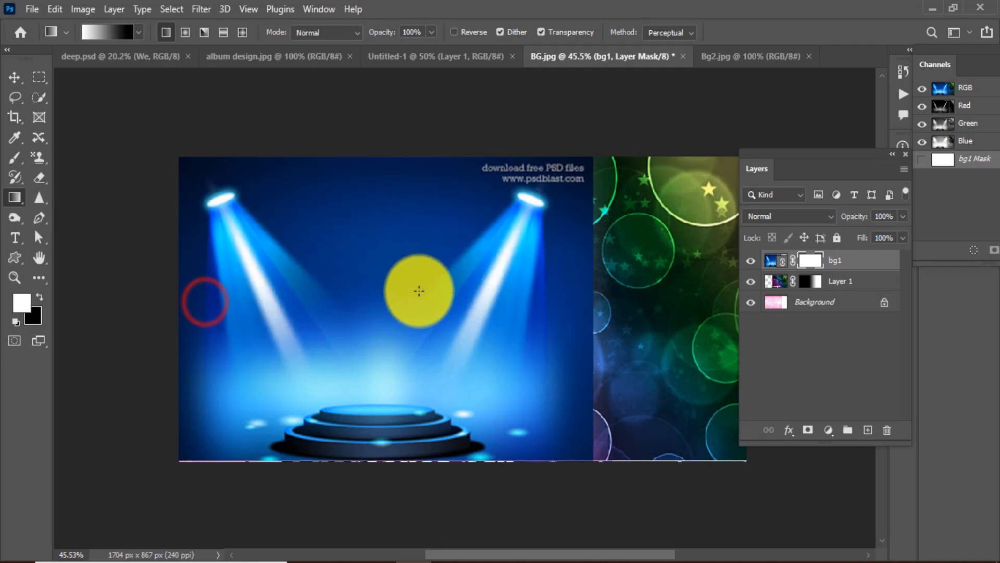
drag(220, 297, 521, 286)
drag(280, 307, 462, 306)
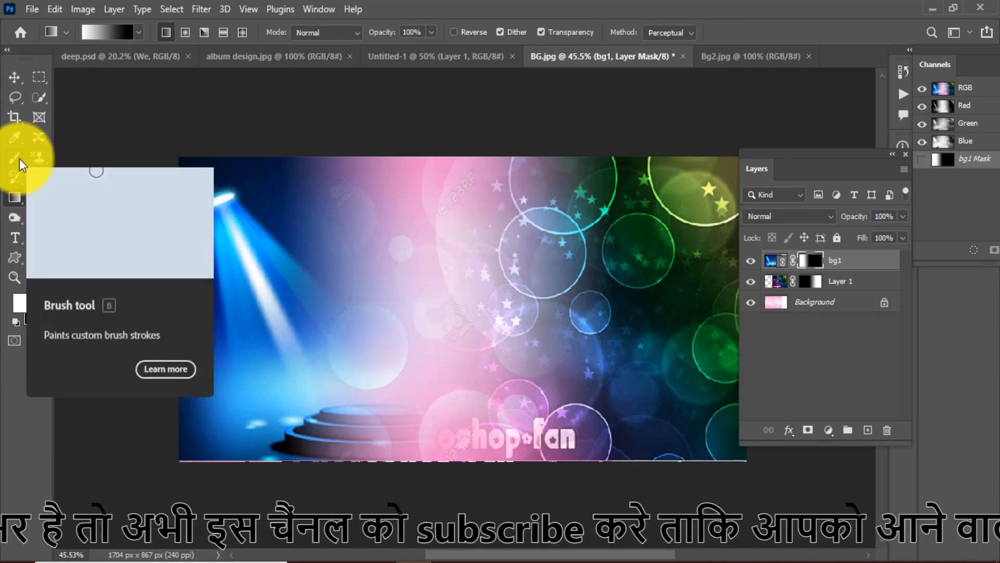
Activate the Brush tool and make black the foreground colour for painting on the bg1 mask.
click(19, 158)
click(70, 157)
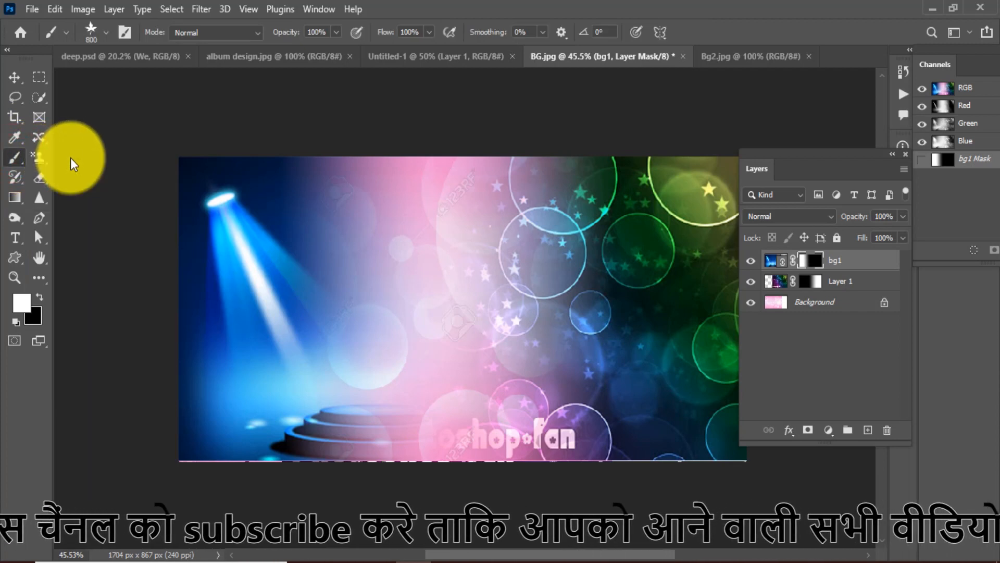
drag(409, 233, 368, 230)
click(11, 153)
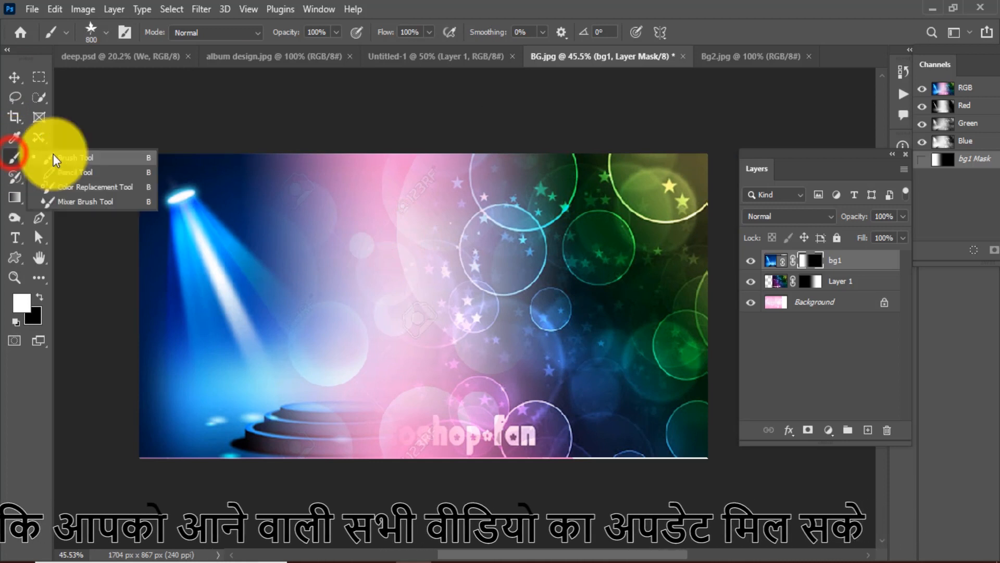
click(76, 160)
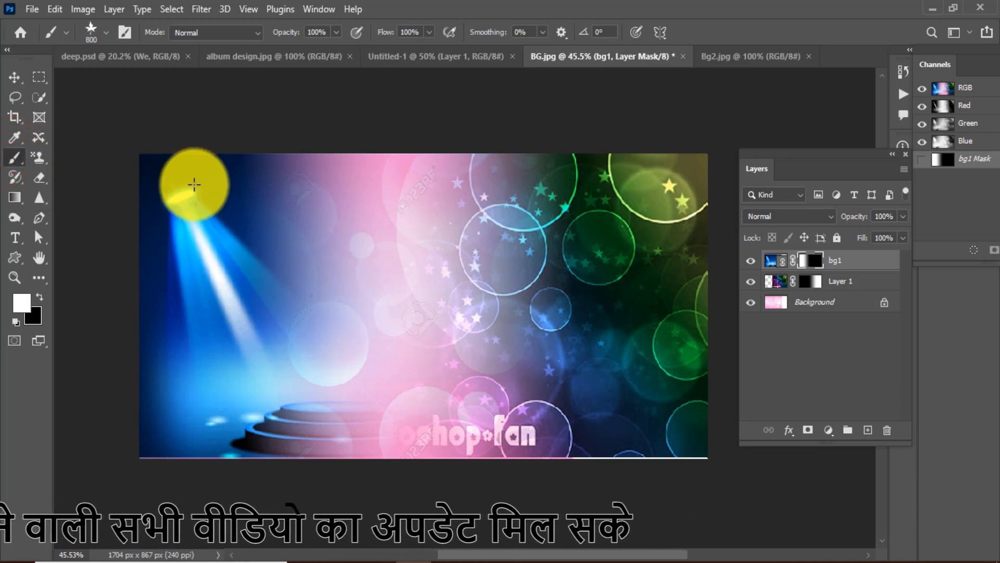
click(40, 297)
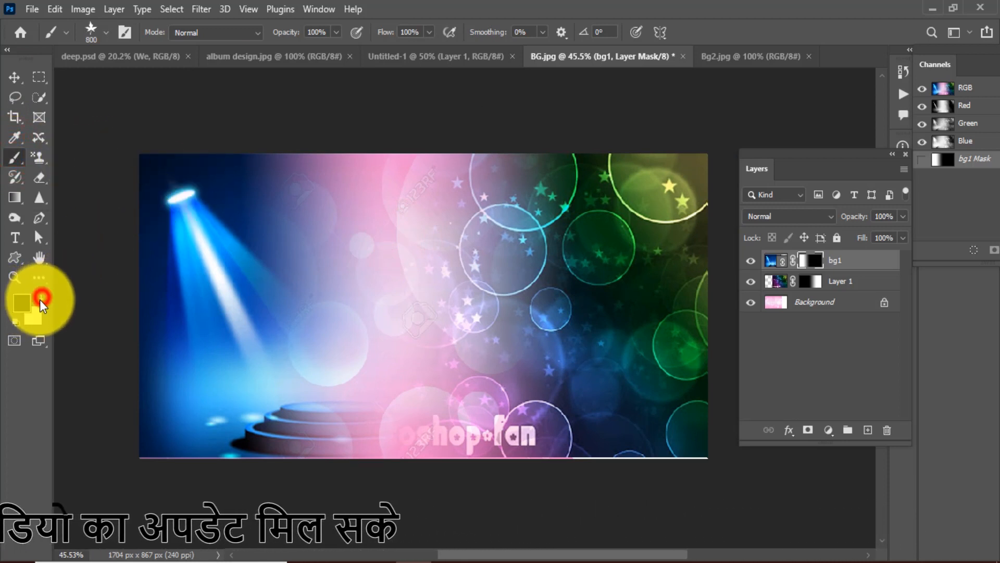
key(])
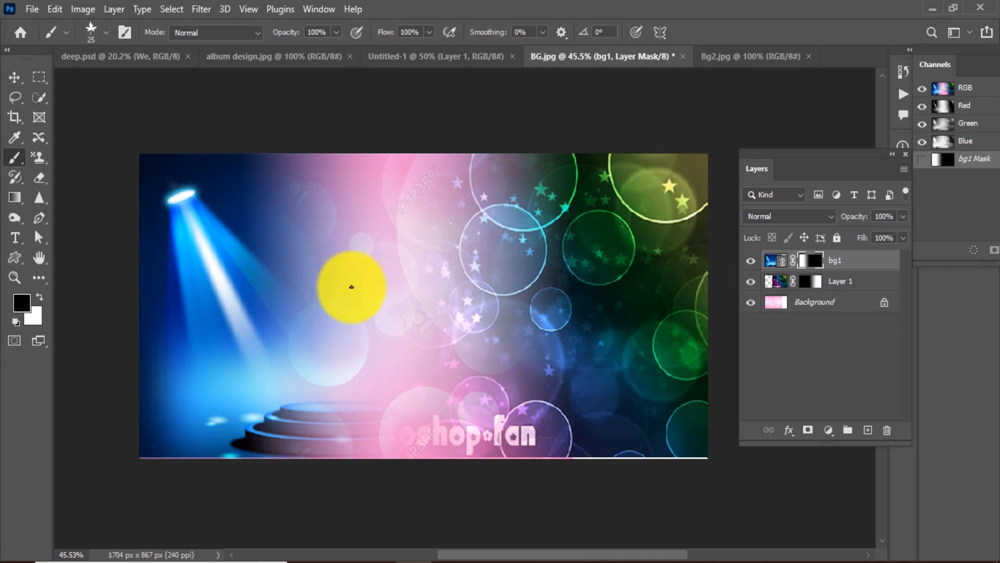
Choose the Soft Round brush from General Brushes and return to the Brush tool.
right_click(349, 280)
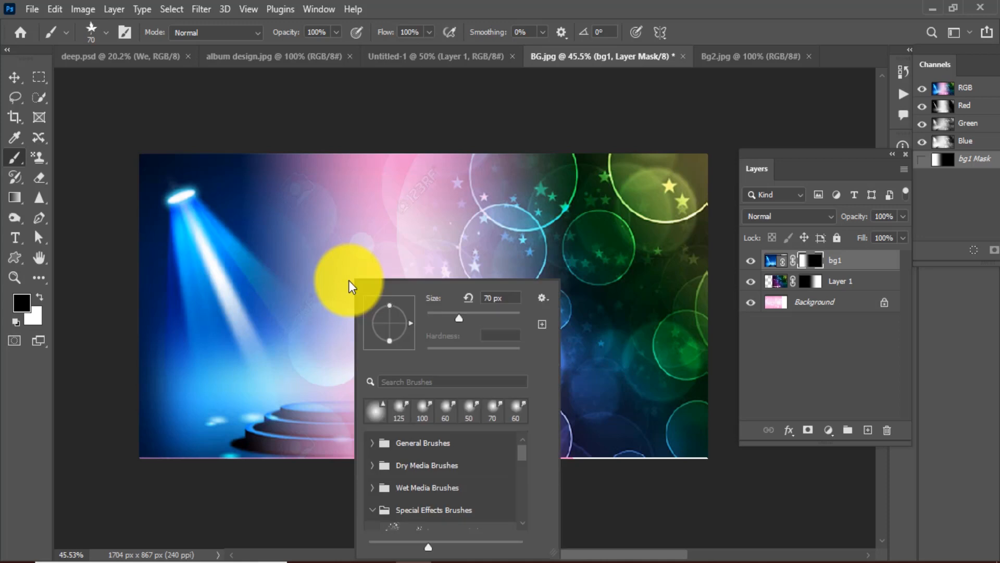
click(422, 410)
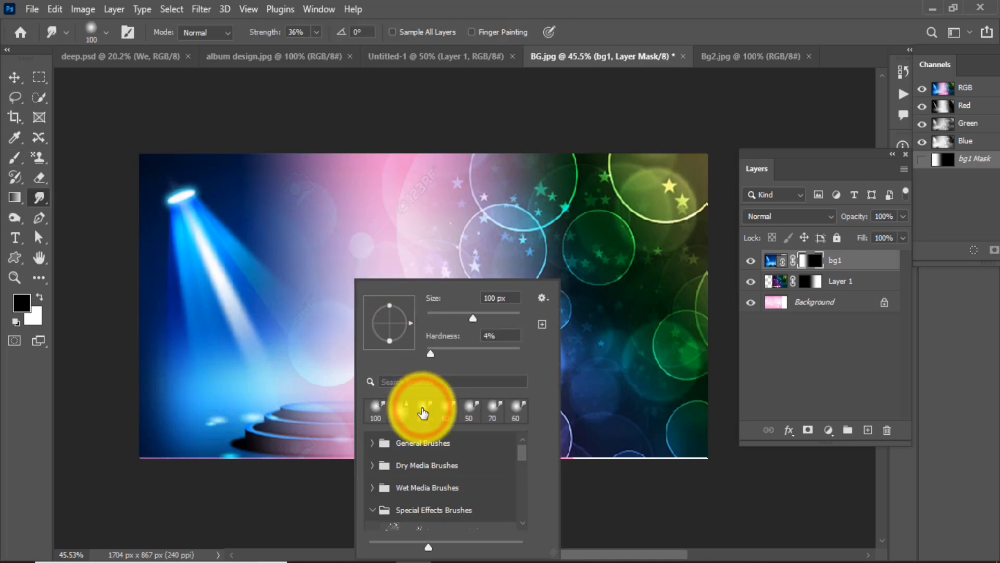
click(399, 414)
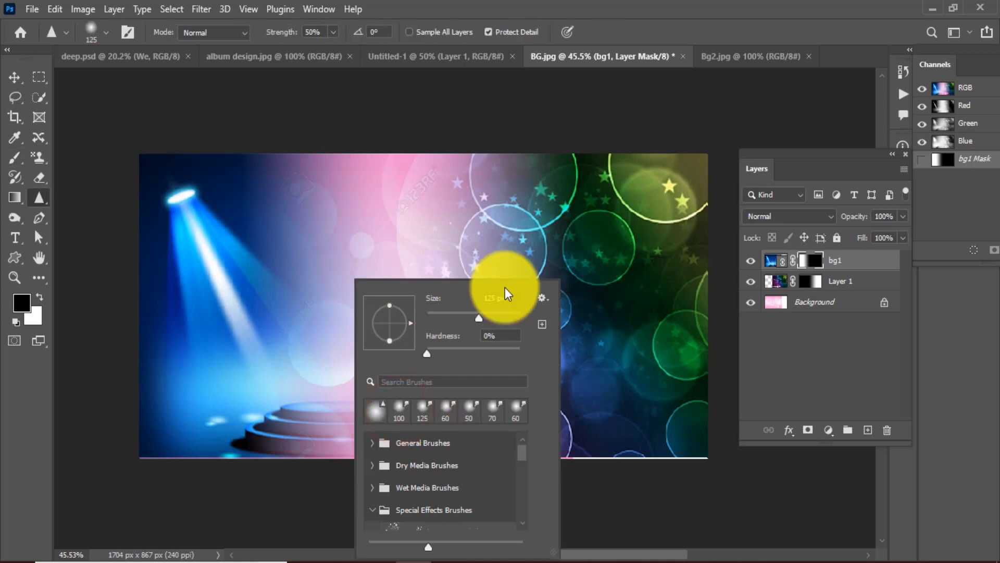
click(373, 443)
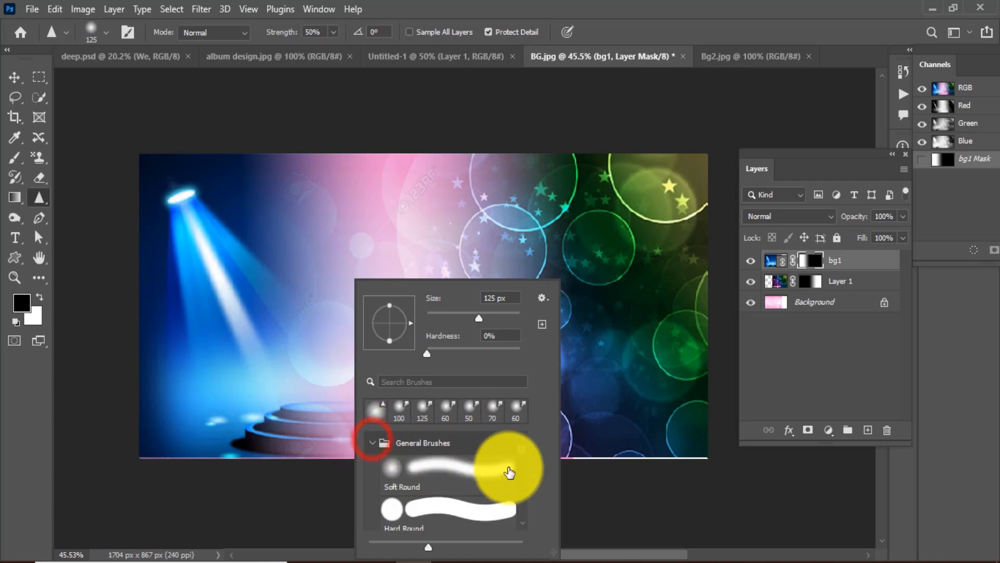
click(473, 464)
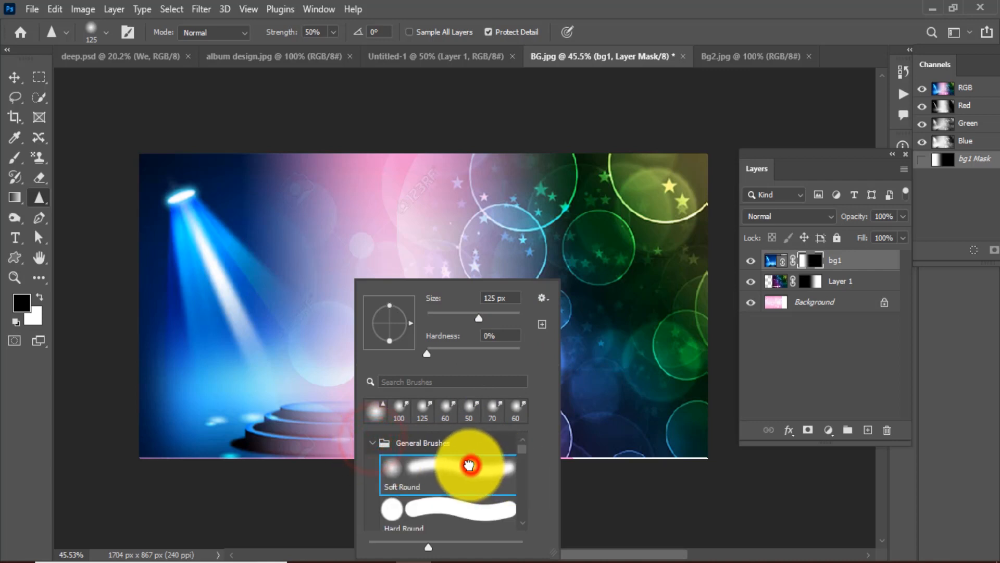
right_click(14, 157)
click(73, 155)
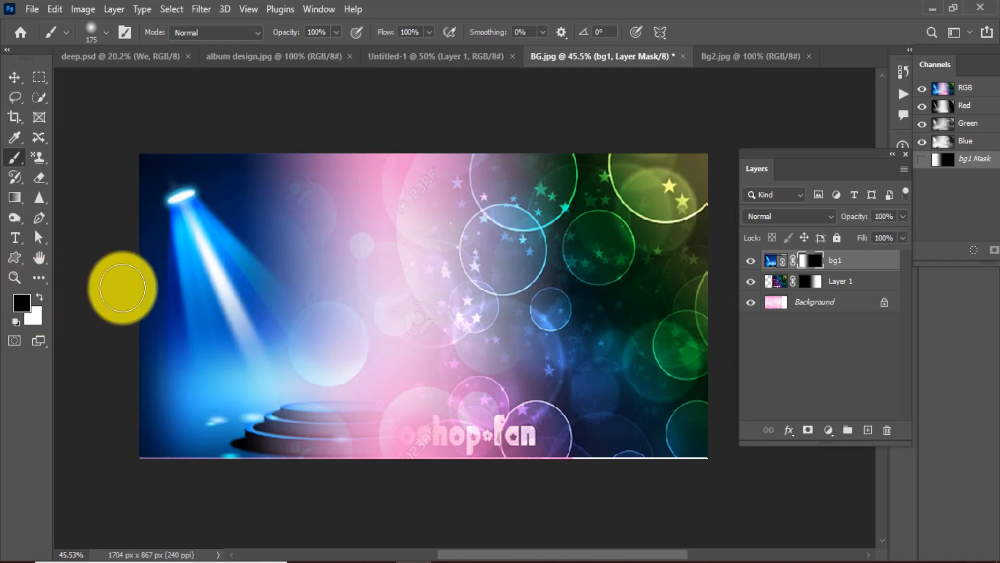
Set the soft brush to 300 px with 0% hardness and paint black on the bg1 mask around the spotlight's upper area.
key(bracketright)
key(bracketright)
key(bracketright)
key(bracketright)
key(bracketright)
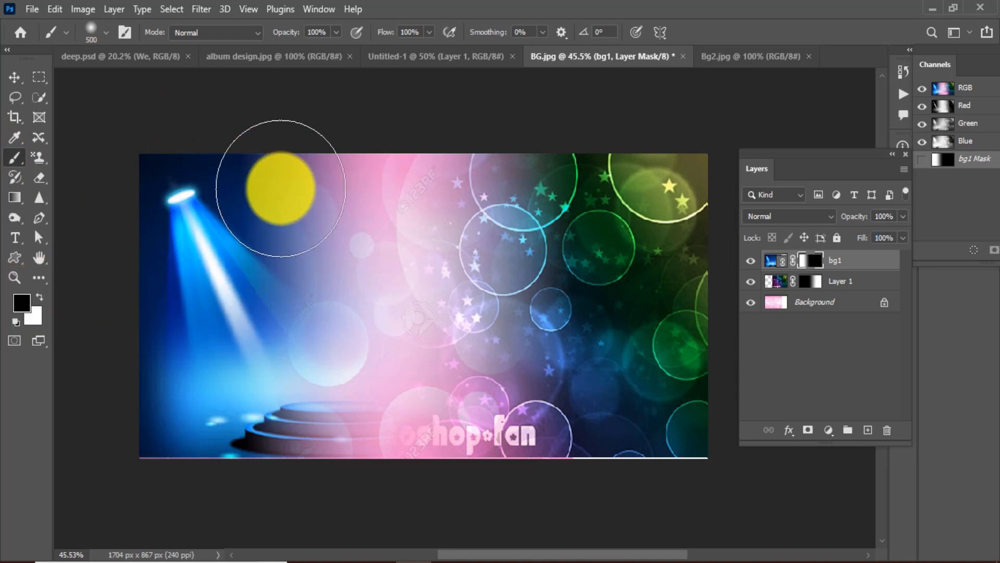
right_click(300, 201)
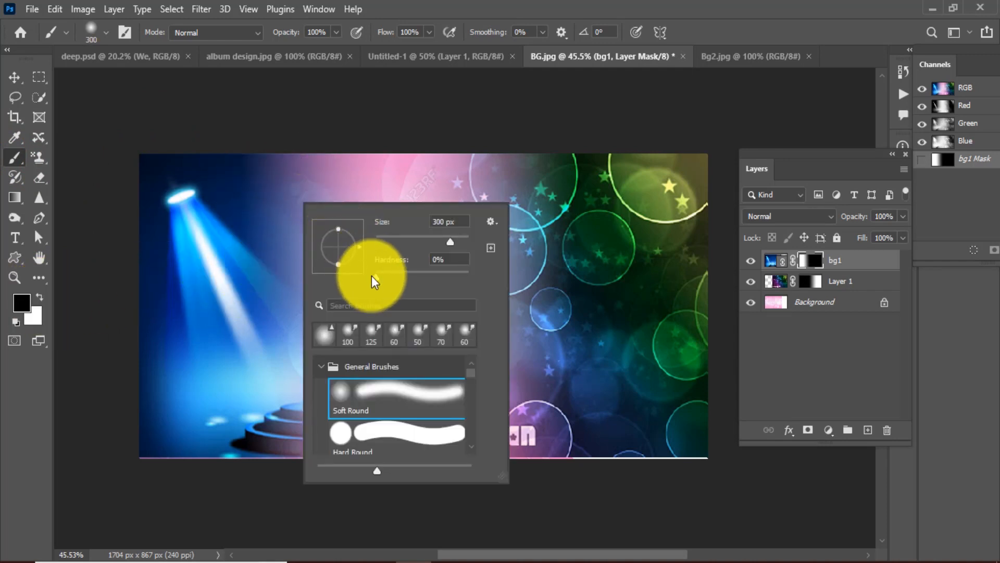
mouse_move(274, 187)
mouse_down()
mouse_move(214, 164)
mouse_move(137, 155)
mouse_move(205, 156)
mouse_move(288, 199)
mouse_up()
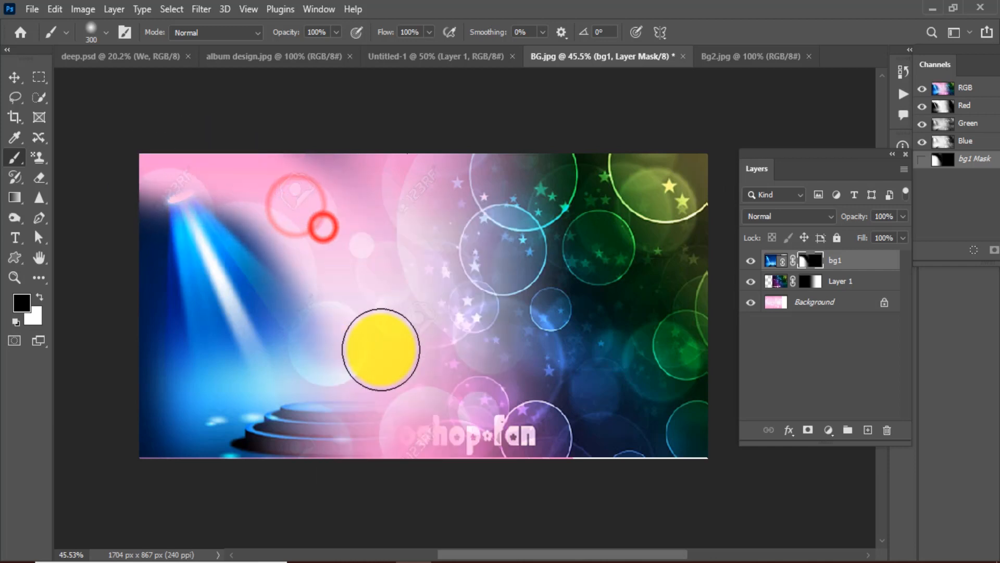
Paint white on the bg1 mask to restore the spotlight and podium, then paint black over the spotlight and its beam.
click(39, 297)
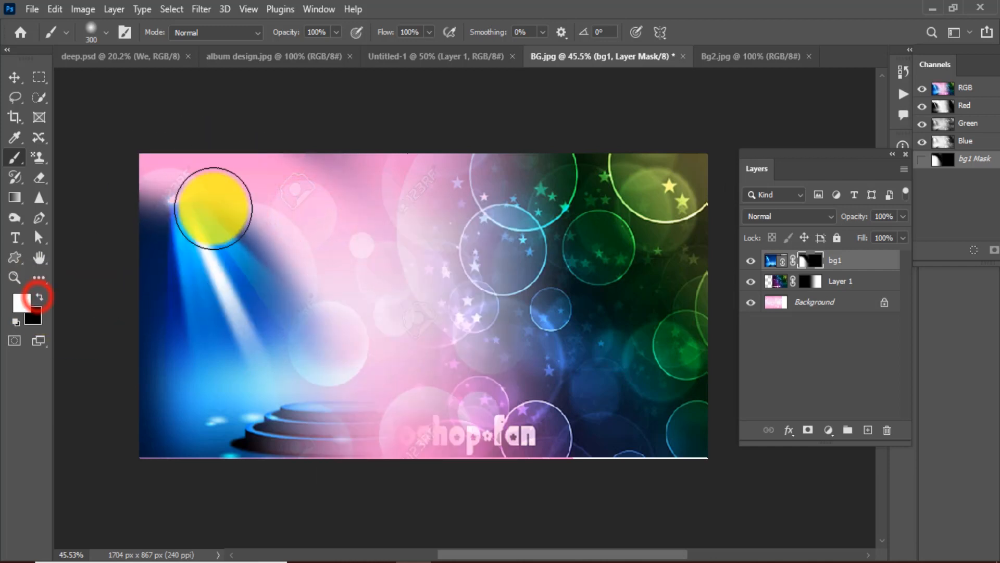
mouse_move(218, 210)
mouse_down()
mouse_move(194, 201)
mouse_move(135, 140)
mouse_move(220, 256)
mouse_move(281, 438)
mouse_move(384, 447)
mouse_up()
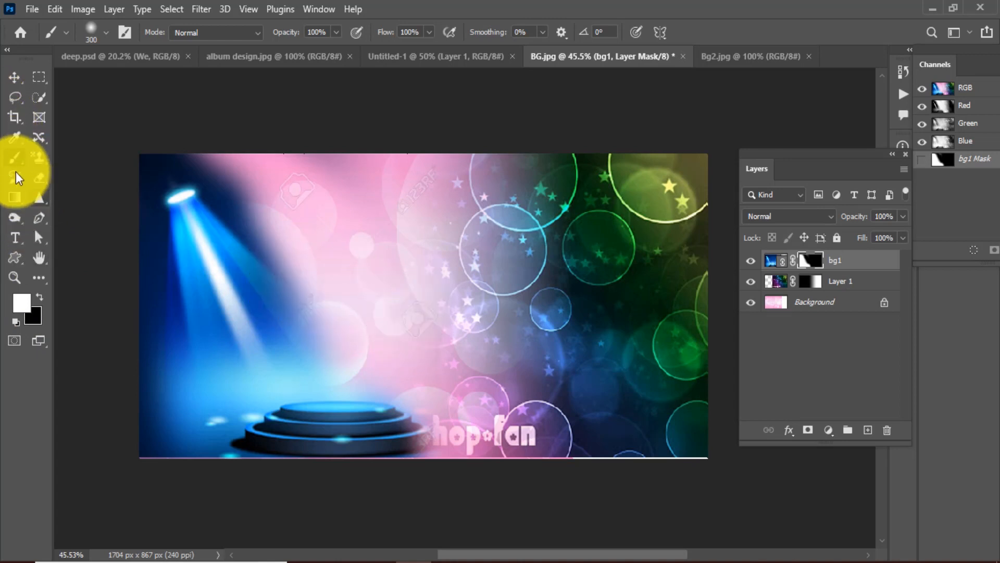
click(39, 297)
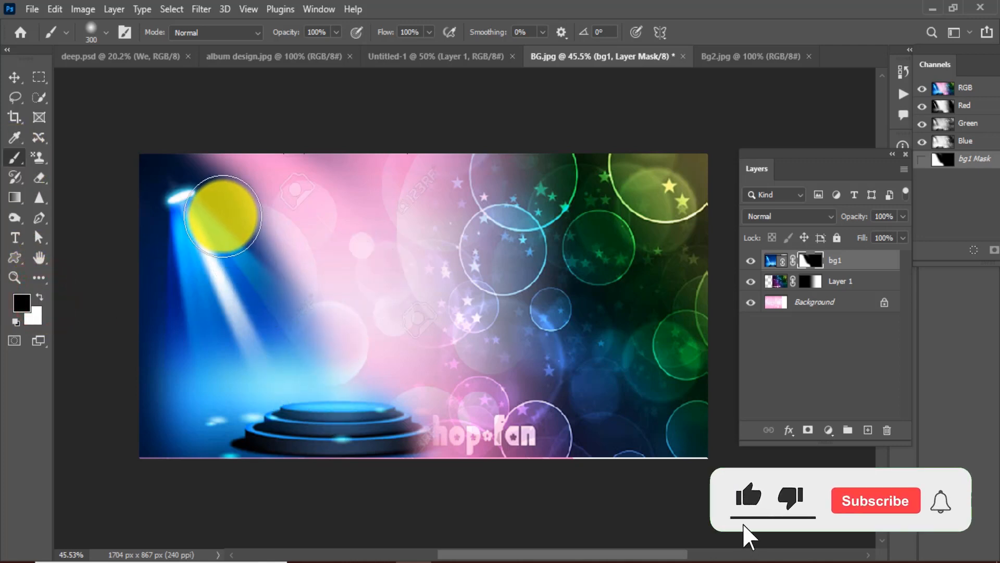
mouse_move(213, 197)
mouse_down()
mouse_move(141, 213)
mouse_move(196, 226)
mouse_move(146, 302)
mouse_move(239, 295)
mouse_move(306, 319)
mouse_up()
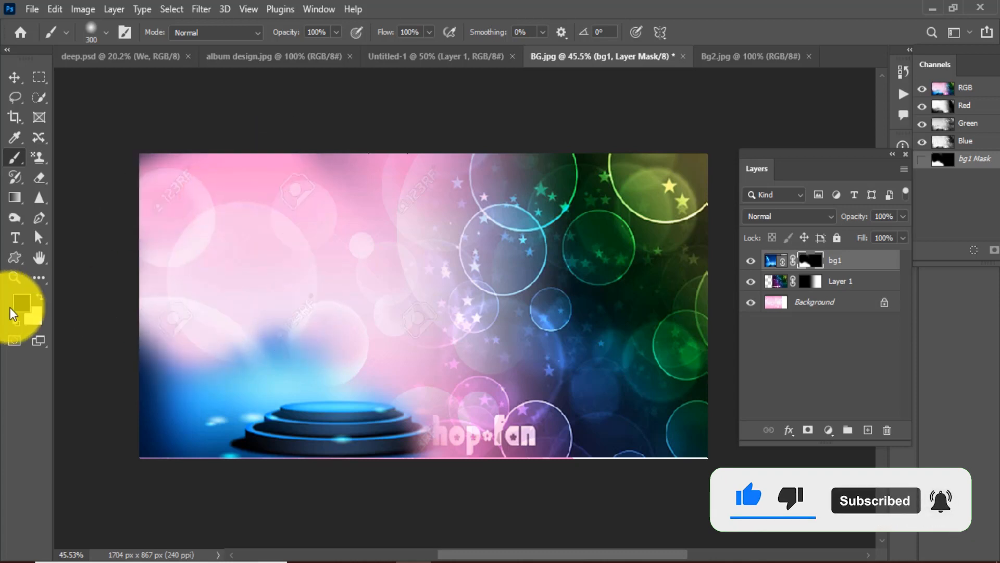
Make white the foreground colour and paint the bg1 mask to bring back the spotlight, its beam and the glow above the podium.
click(15, 320)
click(40, 297)
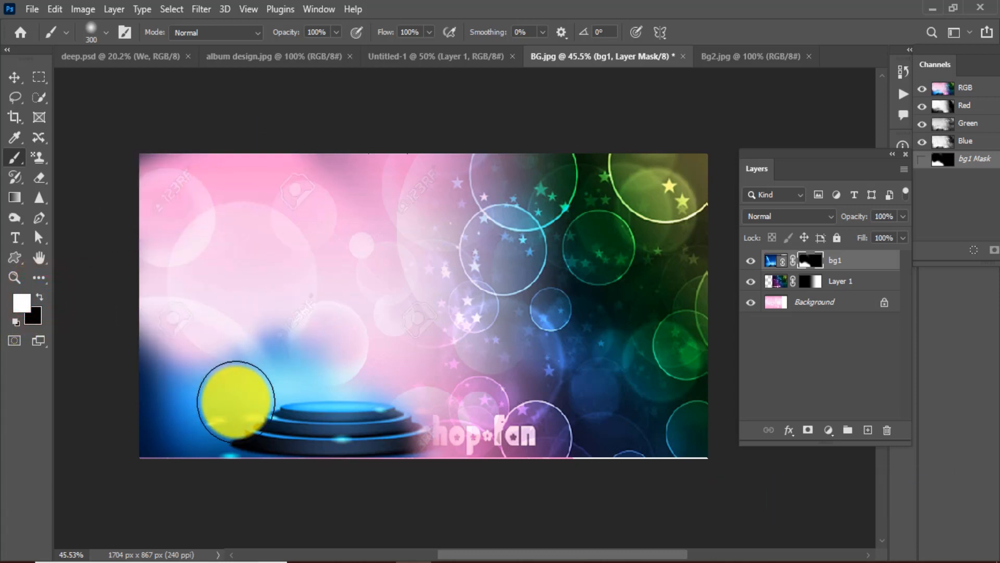
mouse_move(236, 401)
mouse_down()
mouse_move(134, 190)
mouse_move(187, 407)
mouse_move(266, 430)
mouse_move(167, 184)
mouse_move(318, 405)
mouse_move(196, 210)
mouse_move(162, 176)
mouse_move(376, 403)
mouse_up()
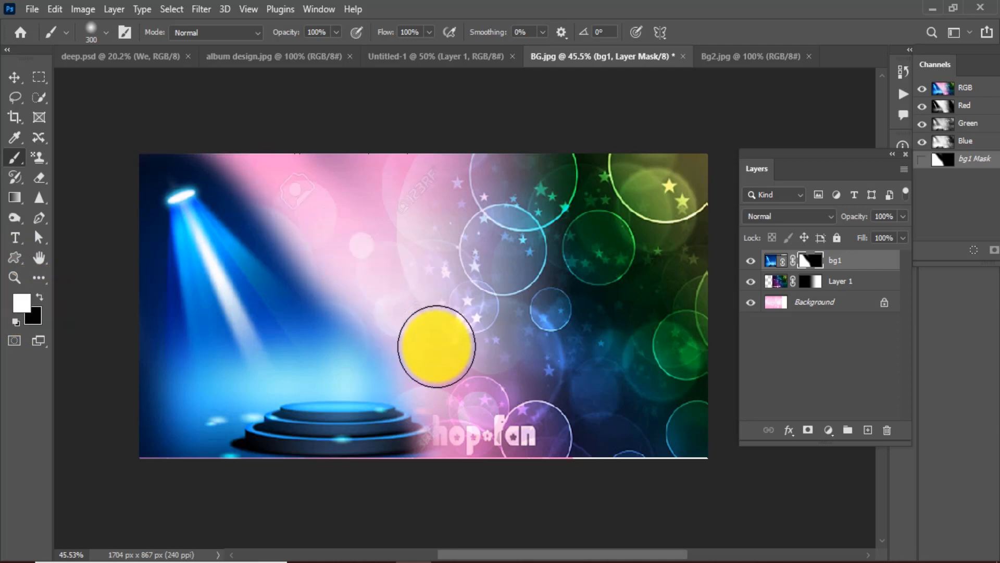
Paint black on the bg1 mask above and around the lamp to reveal the pink background, and switch to the Move tool.
click(40, 297)
mouse_move(290, 206)
mouse_down()
mouse_move(186, 112)
mouse_move(150, 139)
mouse_move(130, 175)
mouse_up()
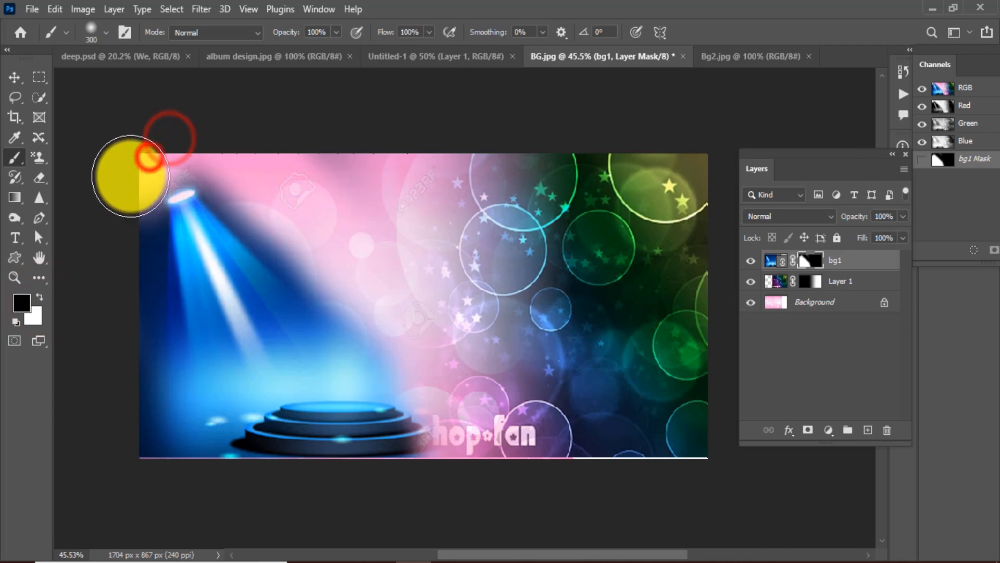
click(16, 75)
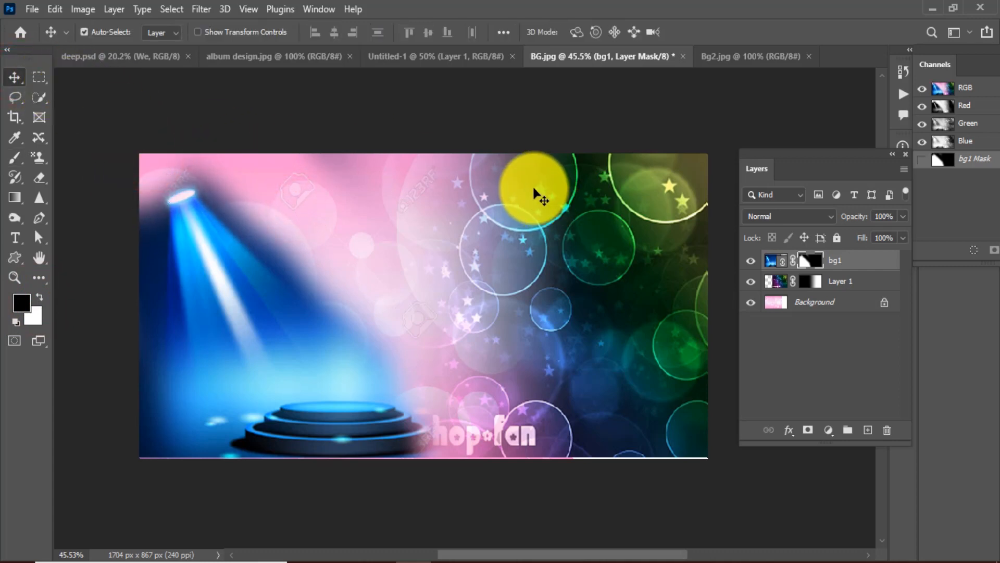
Start opening files and browse to the Actor & Actres folder inside WALLPAPER on drive D.
key(ctrl+o)
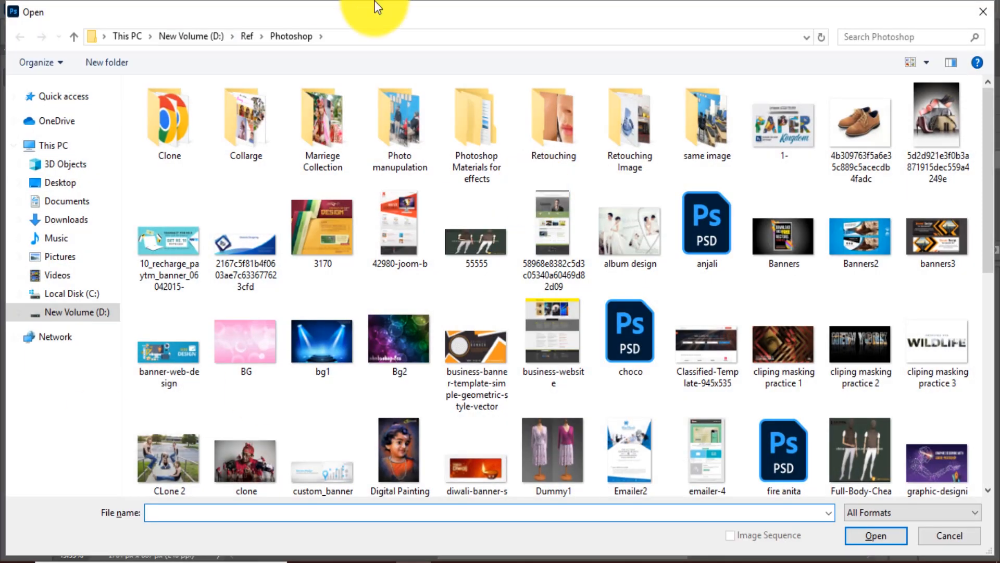
click(193, 35)
text(wa)
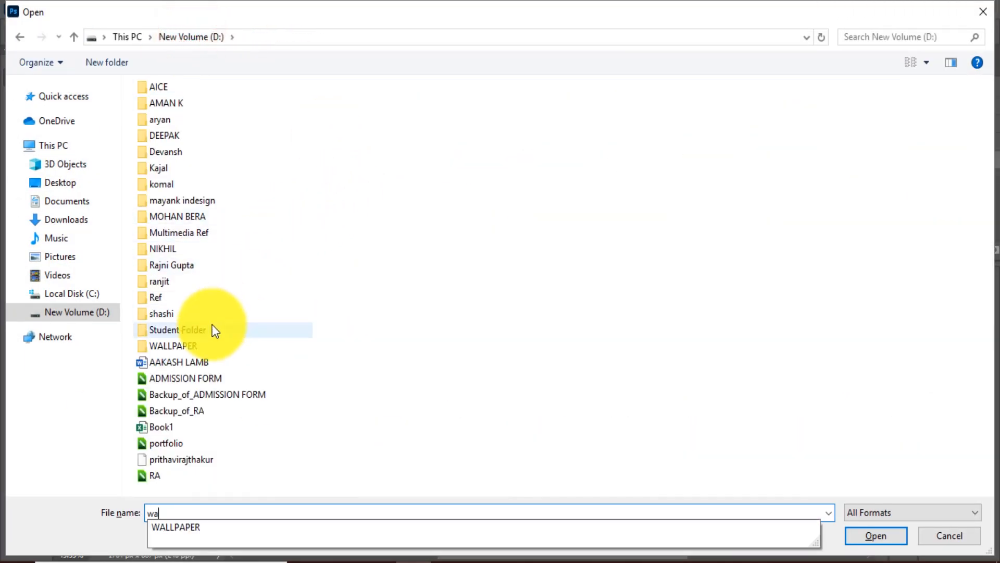
click(177, 345)
double_click(179, 346)
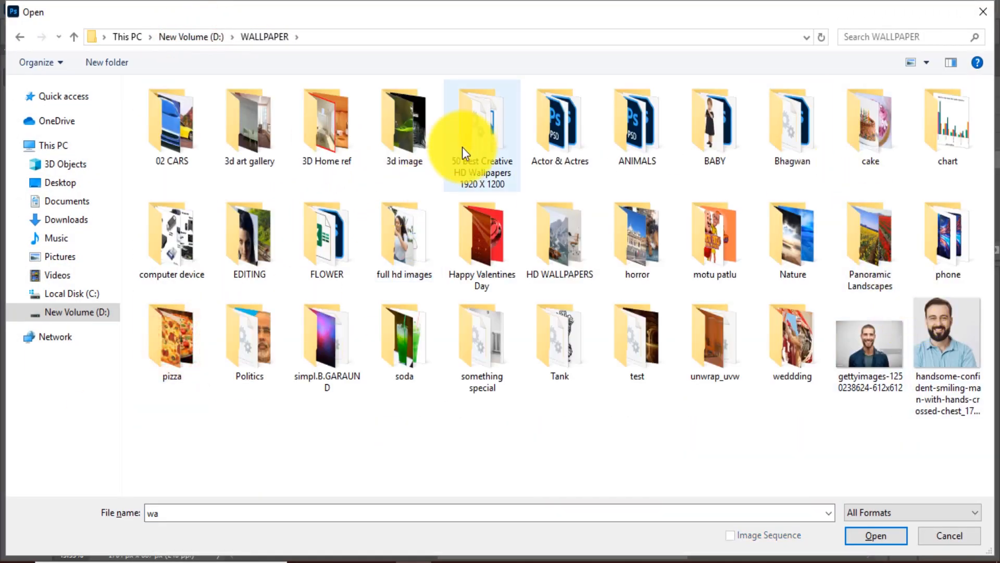
double_click(560, 124)
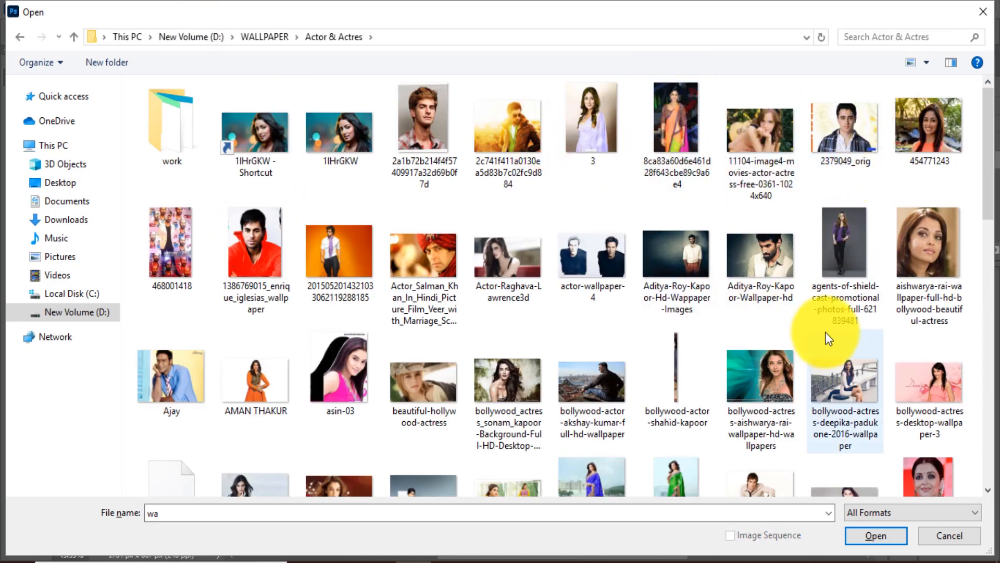
click(839, 243)
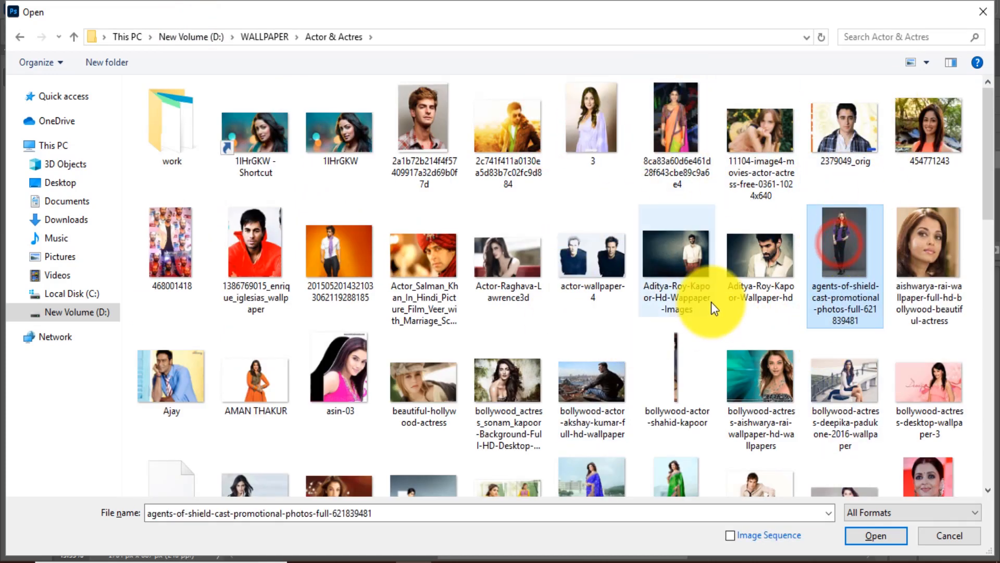
click(680, 254)
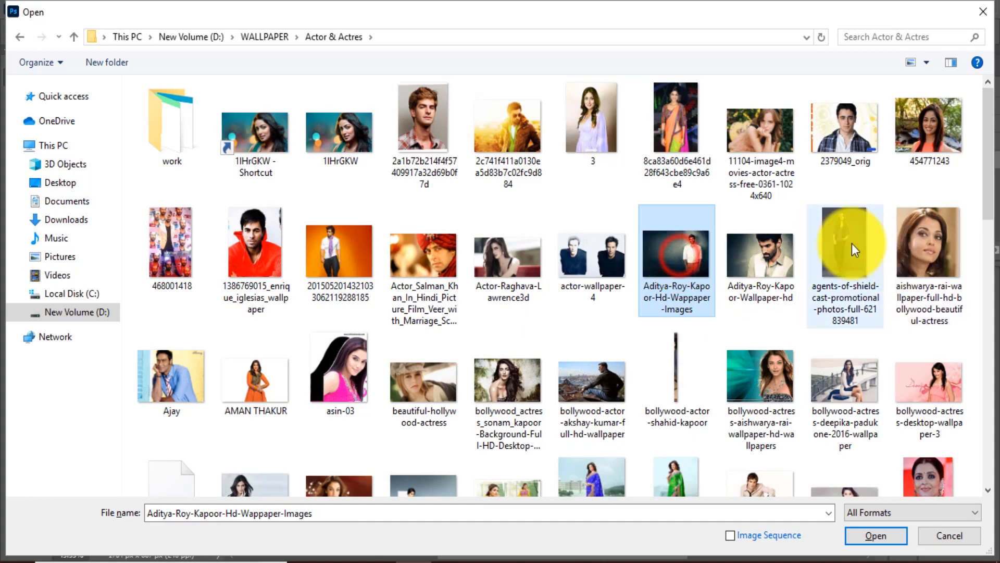
ctrl+click(344, 258)
click(867, 535)
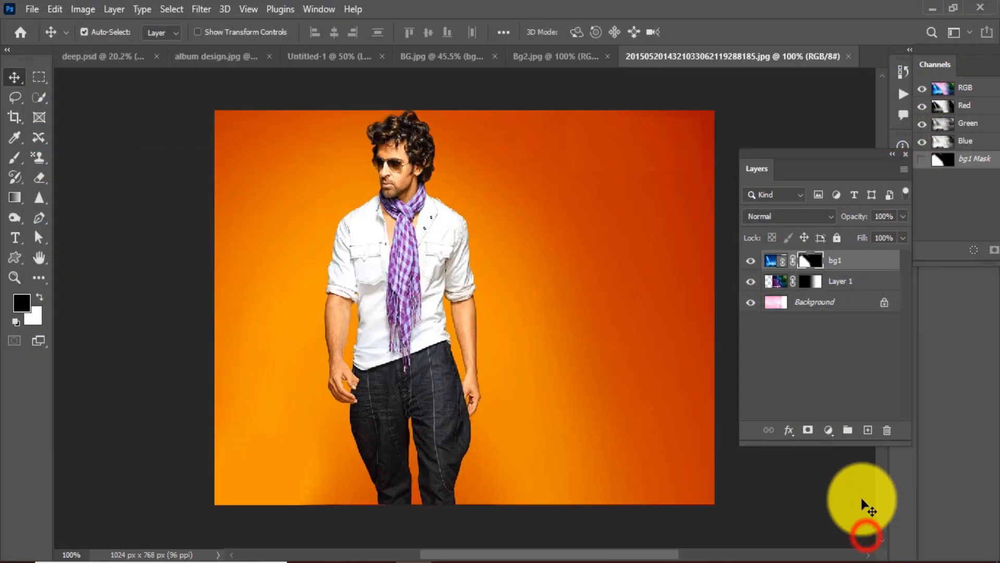
Copy the orange-background photo into the dark-wall portrait document, then enlarge it to full canvas height with its man in the left half.
click(524, 57)
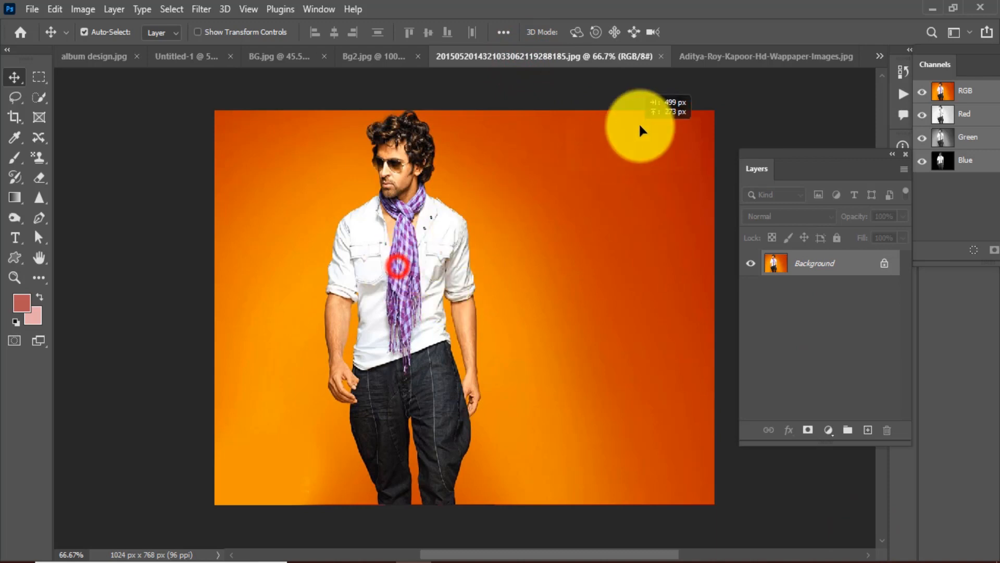
drag(639, 123, 336, 408)
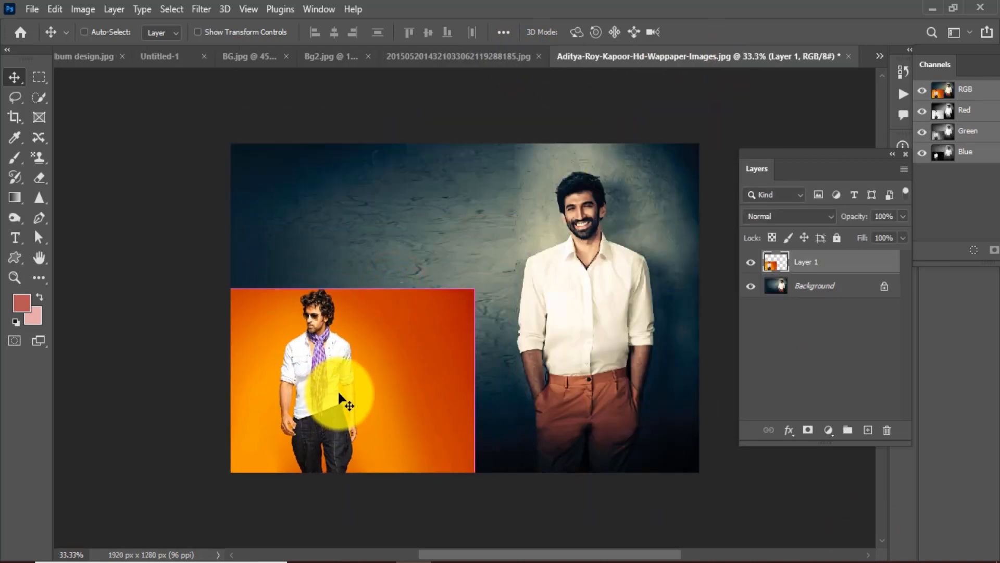
key(ctrl+t)
drag(475, 287, 699, 139)
key(Return)
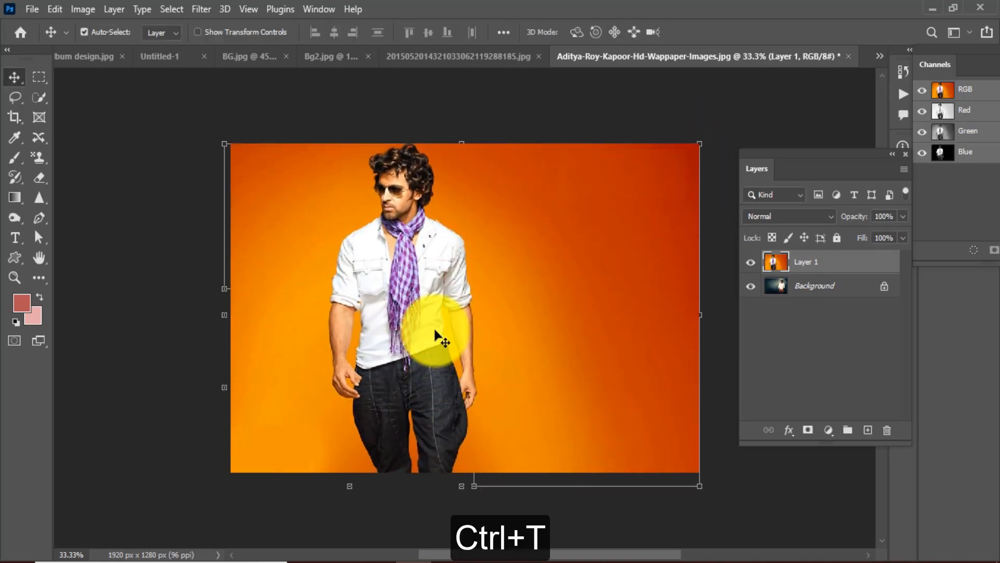
drag(436, 331, 380, 334)
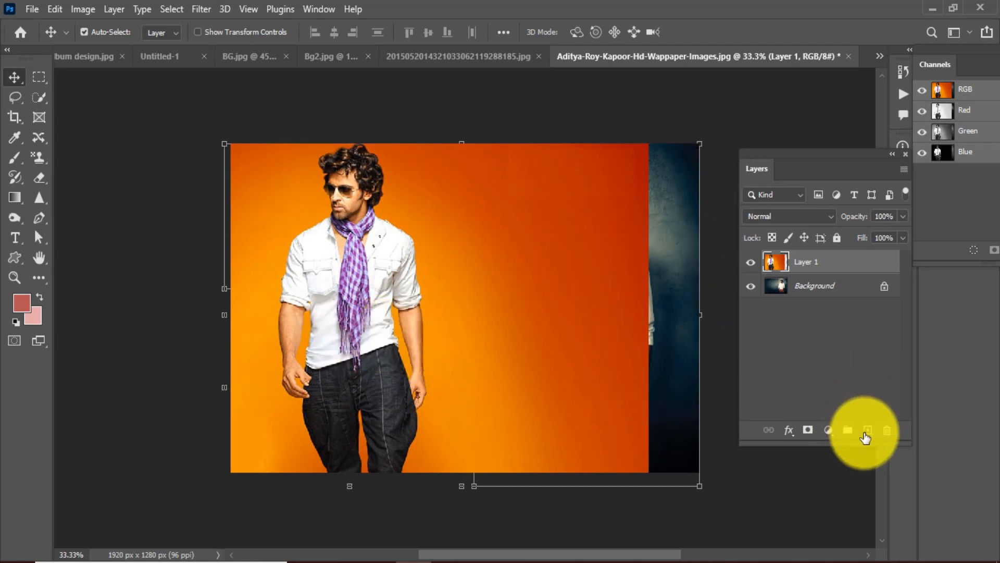
Add a layer mask to Layer 1 and fade its right side into the dark-wall portrait with a horizontal black-to-white linear gradient.
click(808, 431)
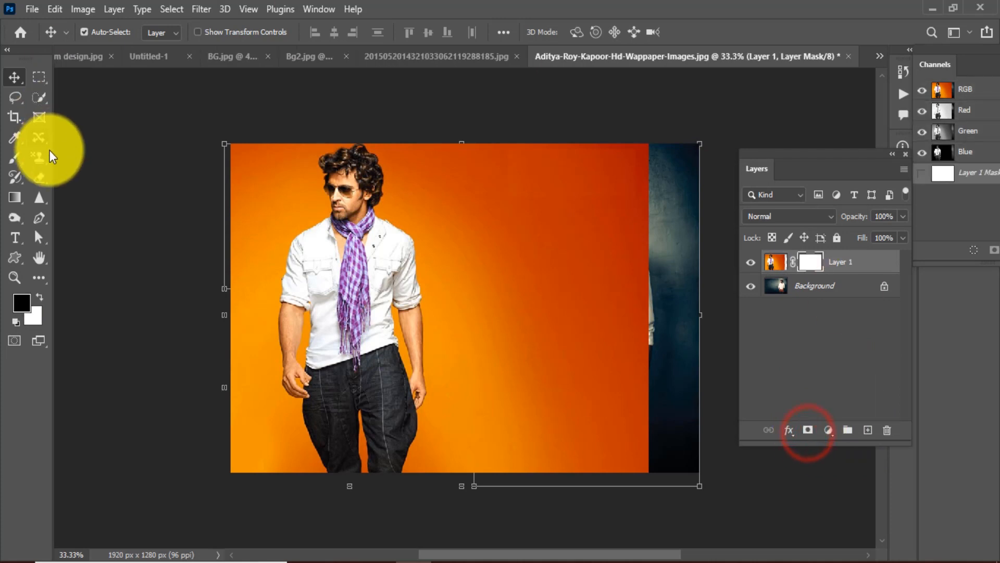
click(8, 197)
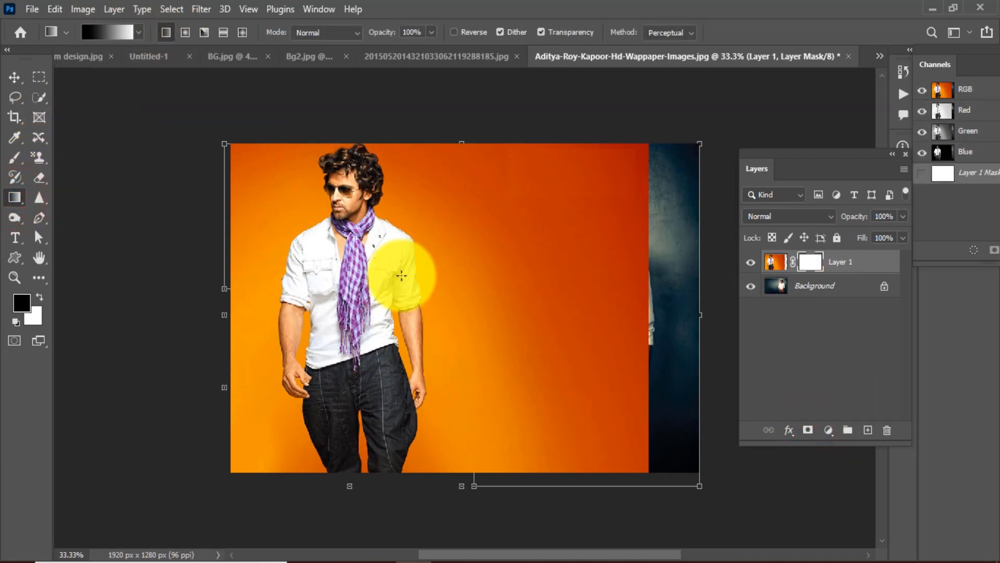
mouse_move(373, 288)
mouse_down()
mouse_move(573, 287)
mouse_move(456, 296)
mouse_up()
drag(518, 297, 360, 298)
drag(538, 297, 413, 298)
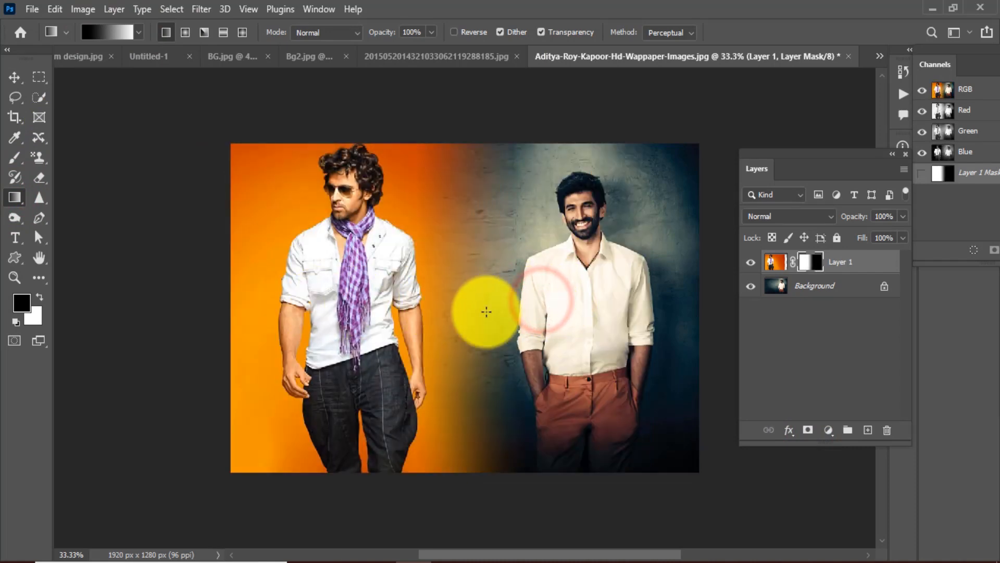
drag(547, 307, 426, 309)
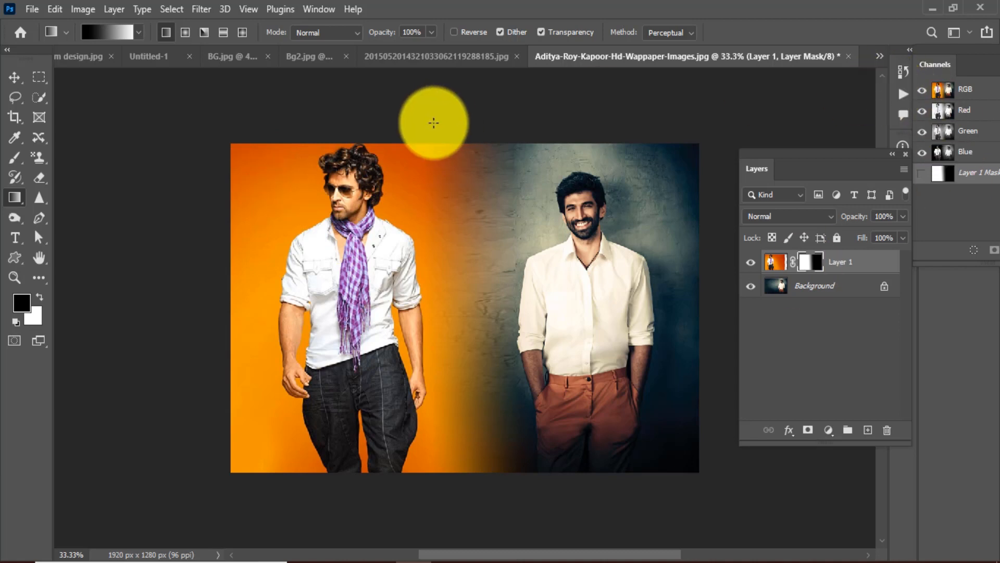
Set the soft brush to 400 px at 42% opacity and paint black on the Layer 1 mask down the canvas's left edge.
click(14, 160)
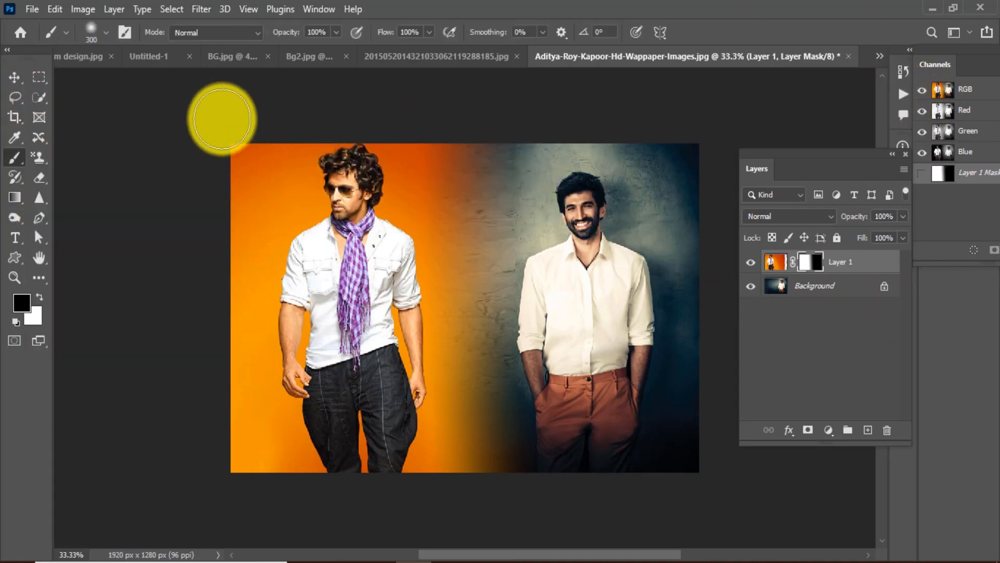
key(bracketright)
key(bracketright)
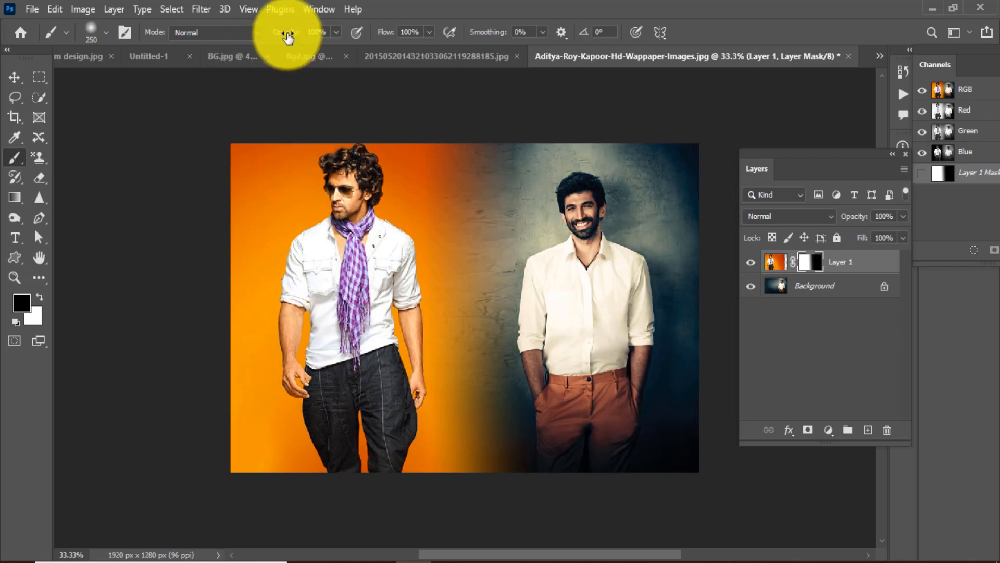
drag(287, 38, 260, 41)
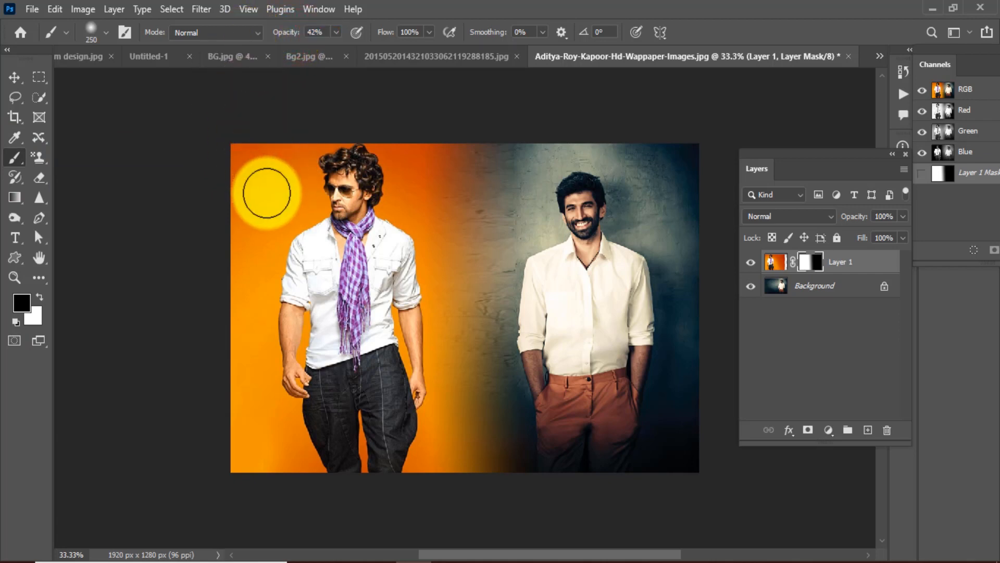
key(bracketright)
key(bracketright)
click(253, 159)
click(235, 224)
click(224, 281)
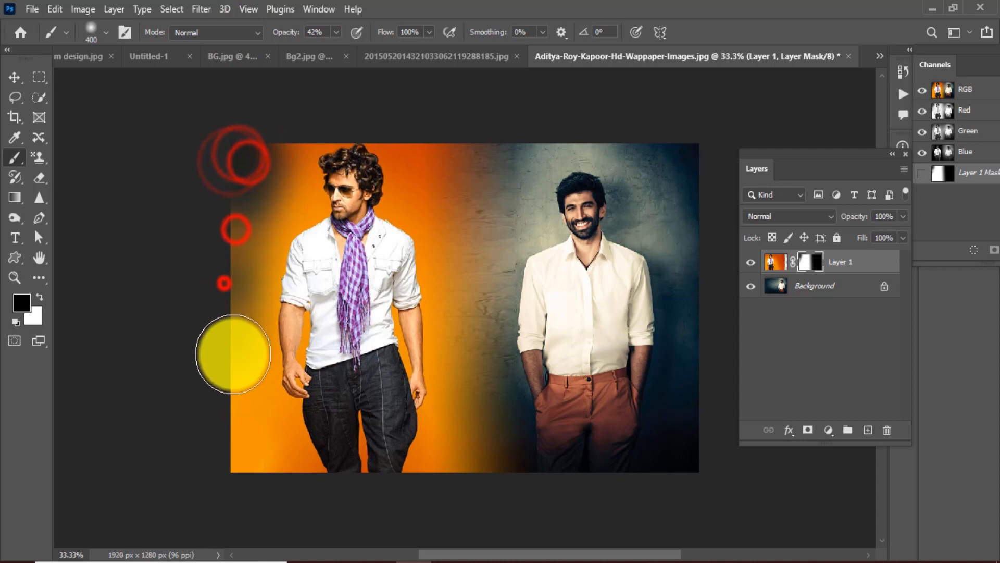
click(235, 364)
click(235, 424)
click(234, 476)
Paint black on the Layer 1 mask through the blend between the two men, up to the canvas's top edge.
click(483, 460)
click(499, 365)
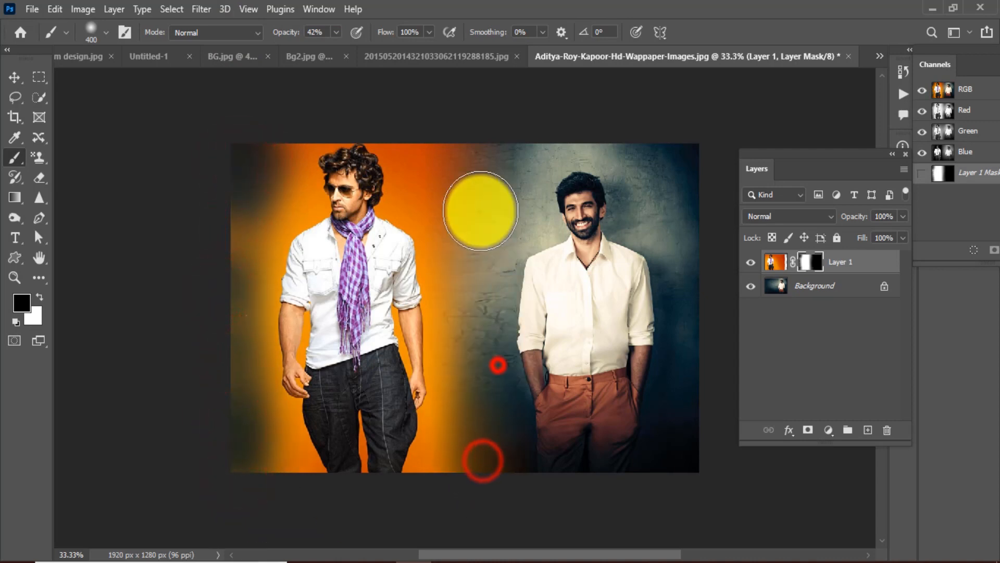
click(473, 252)
click(439, 204)
click(435, 129)
click(422, 129)
Paint more black on the mask down the left man's outer side, finishing beside his face with a 200 px brush.
click(289, 133)
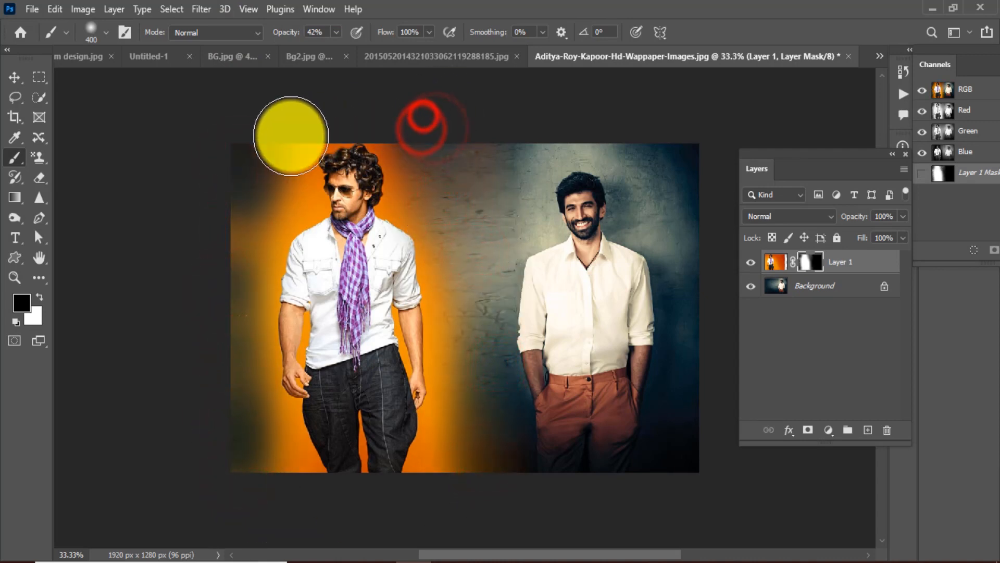
click(264, 165)
click(233, 289)
click(211, 369)
click(227, 464)
click(278, 485)
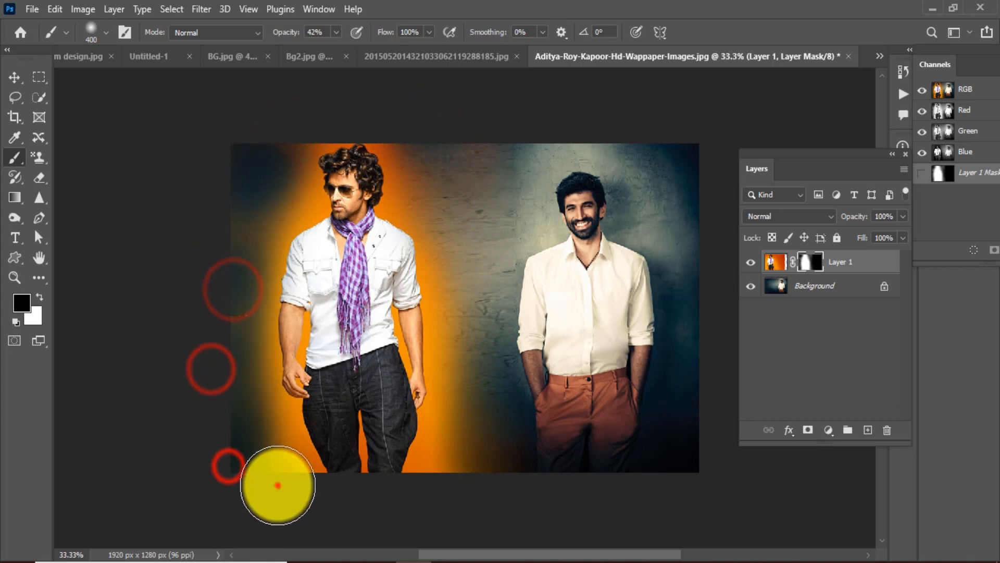
click(275, 466)
click(287, 450)
key(bracketleft)
key(bracketleft)
key(bracketleft)
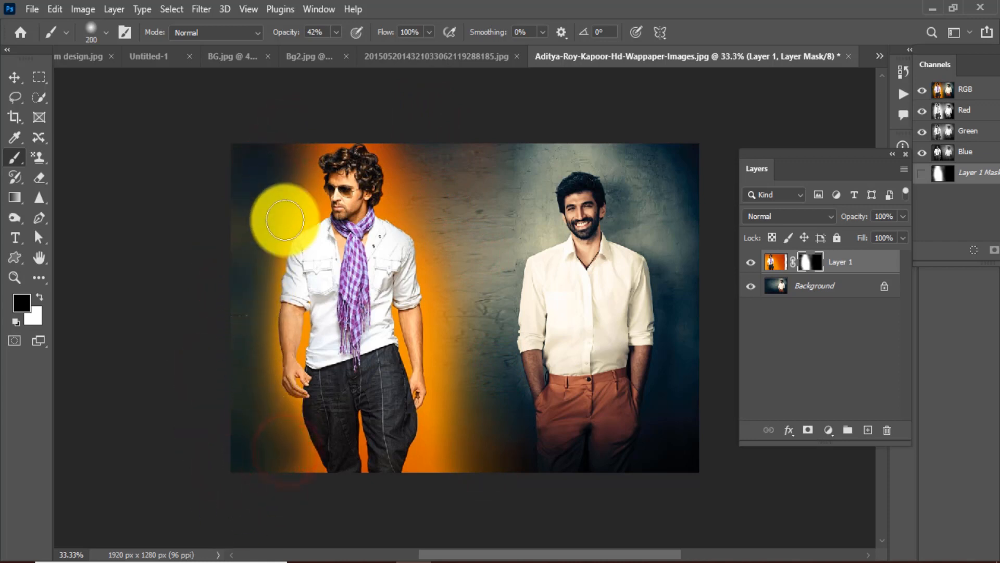
click(284, 201)
Lower the brush opacity to 14% and lightly paint black on the mask around the left man's head.
key(bracketright)
key(bracketright)
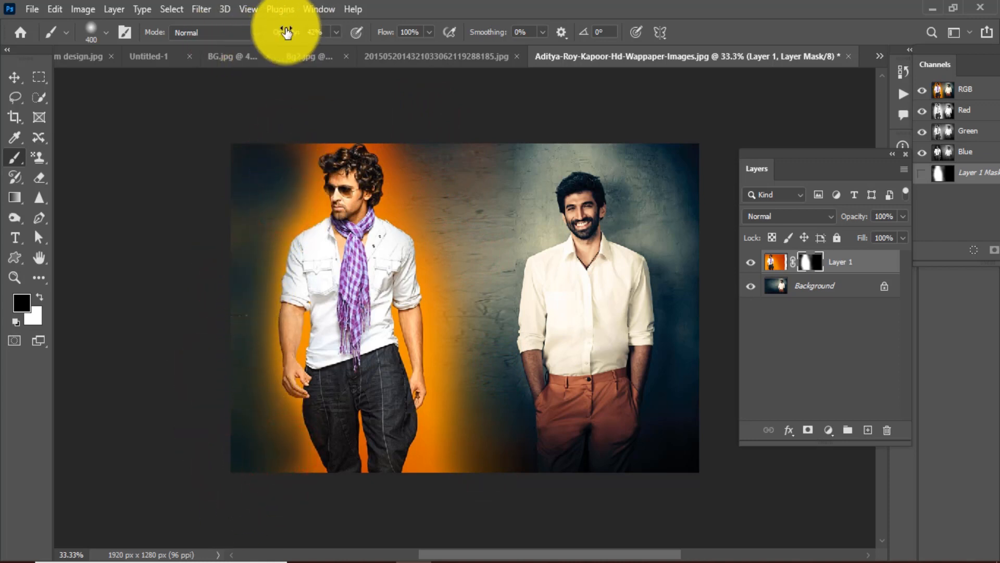
mouse_move(290, 29)
mouse_down()
mouse_move(258, 35)
mouse_move(283, 33)
mouse_up()
key(bracketleft)
mouse_move(288, 199)
mouse_down()
mouse_move(284, 159)
mouse_move(318, 122)
mouse_up()
mouse_move(355, 113)
mouse_down()
mouse_move(307, 139)
mouse_move(358, 136)
mouse_up()
key(bracketleft)
click(400, 164)
Set the brush to 300 px and paint black on the mask to soften the orange glow along the left man's inner side.
key(bracketright)
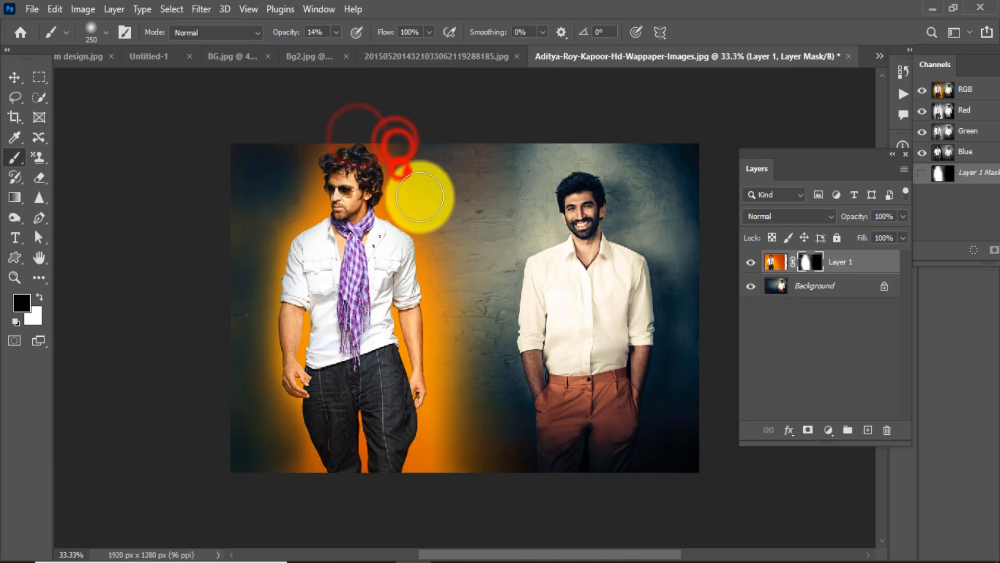
click(430, 169)
click(399, 177)
click(421, 218)
click(434, 244)
click(446, 261)
click(458, 330)
click(441, 365)
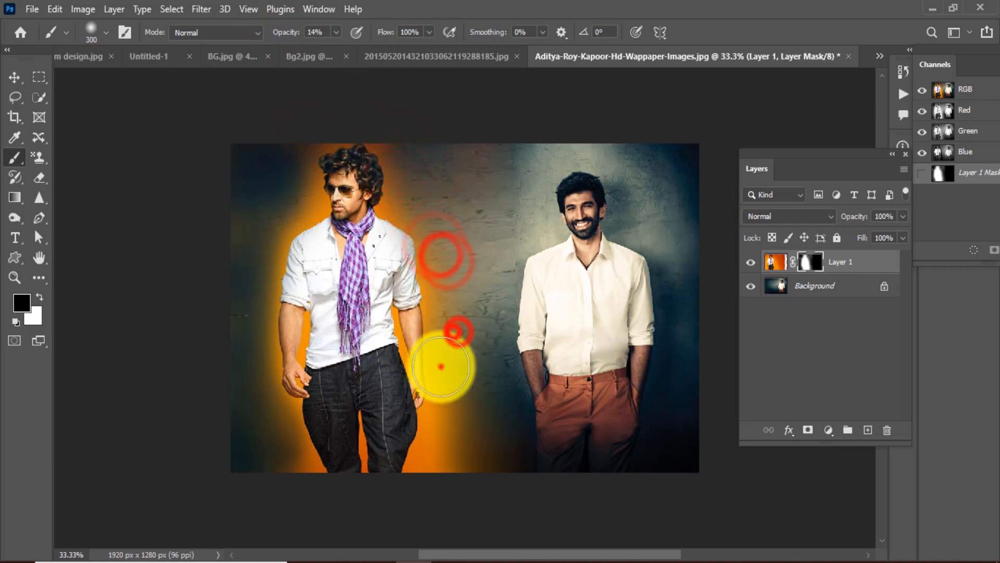
click(447, 451)
click(445, 483)
click(453, 463)
click(472, 442)
click(489, 484)
Paint black on the mask to soften the orange glow between the left man and the canvas's left edge.
click(281, 459)
click(263, 406)
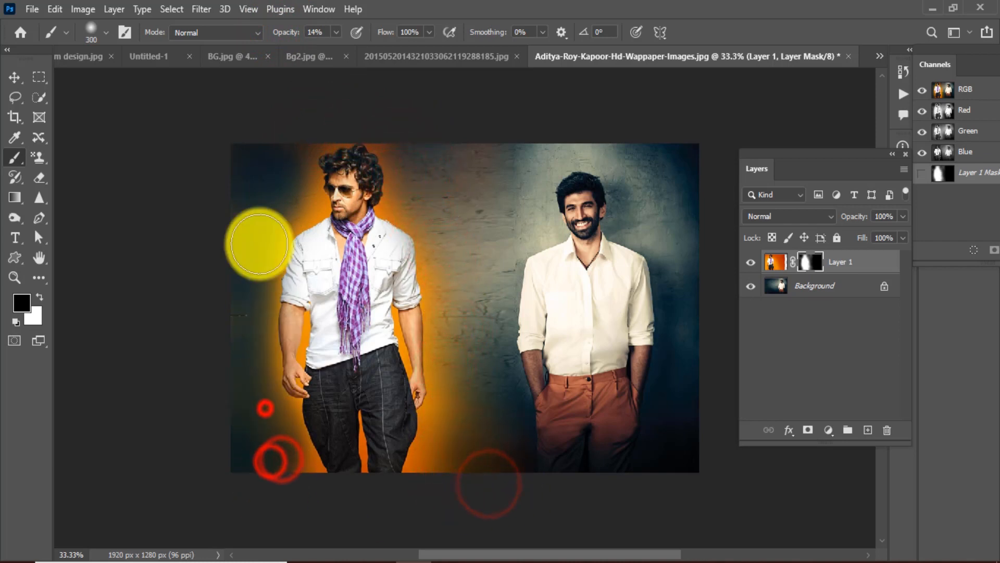
click(272, 191)
click(302, 202)
click(274, 220)
click(270, 243)
click(265, 259)
click(257, 299)
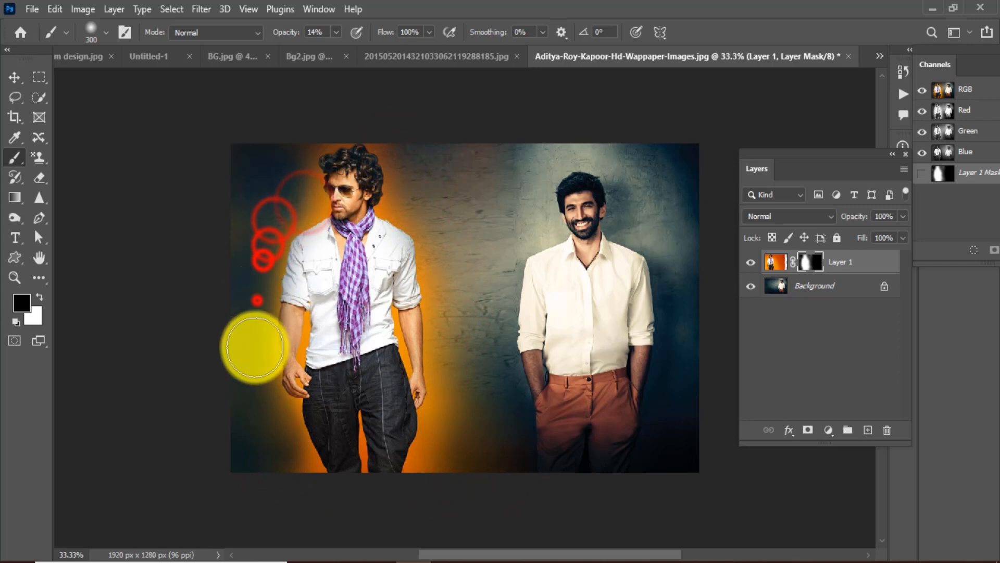
Paint black on the mask over the left man's shoulder and shirt sleeve.
click(279, 224)
click(295, 262)
click(293, 280)
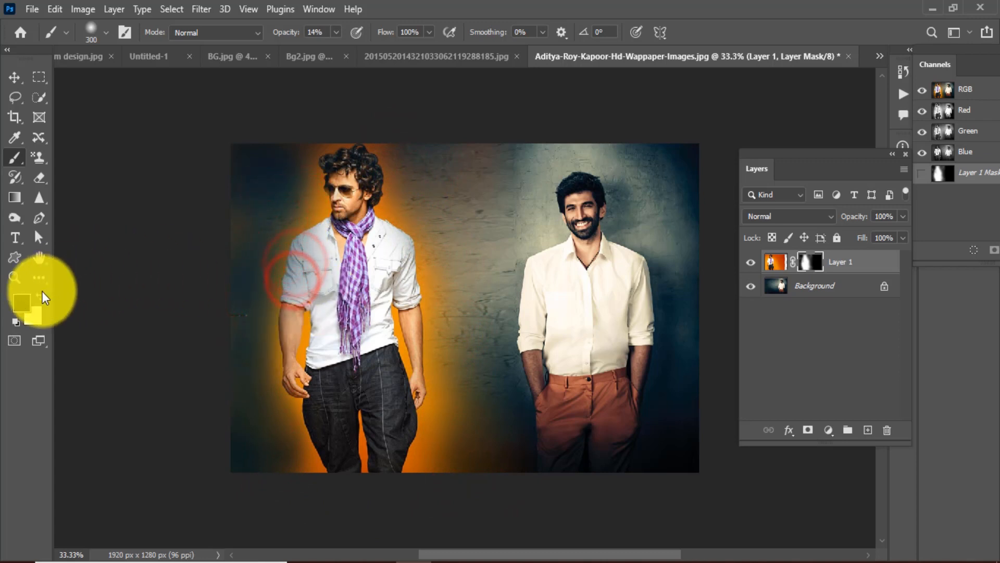
Make white the foreground colour and paint on the mask to restore the left man's shirt and sleeve.
click(39, 297)
click(336, 249)
click(321, 286)
click(316, 281)
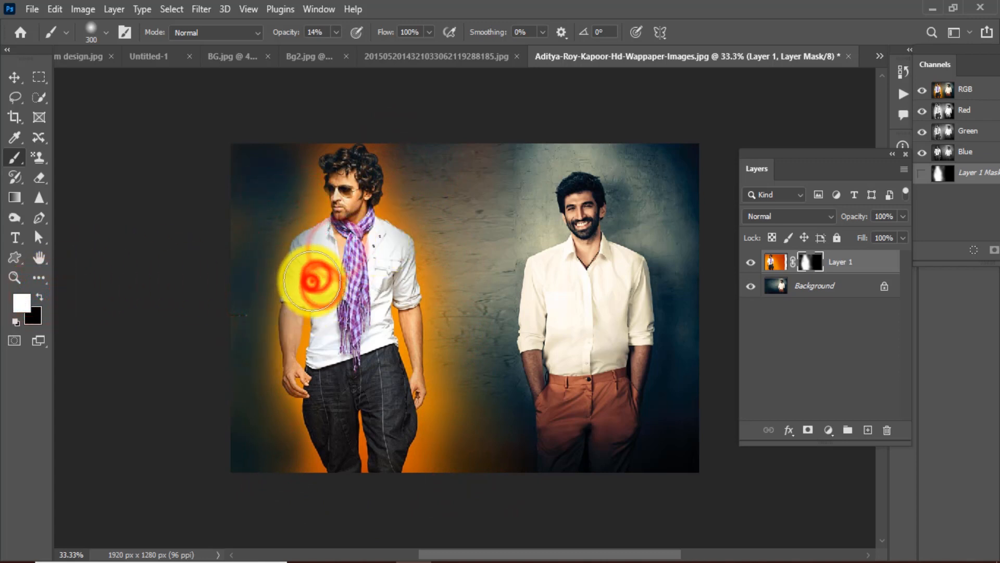
click(313, 272)
click(315, 265)
click(321, 263)
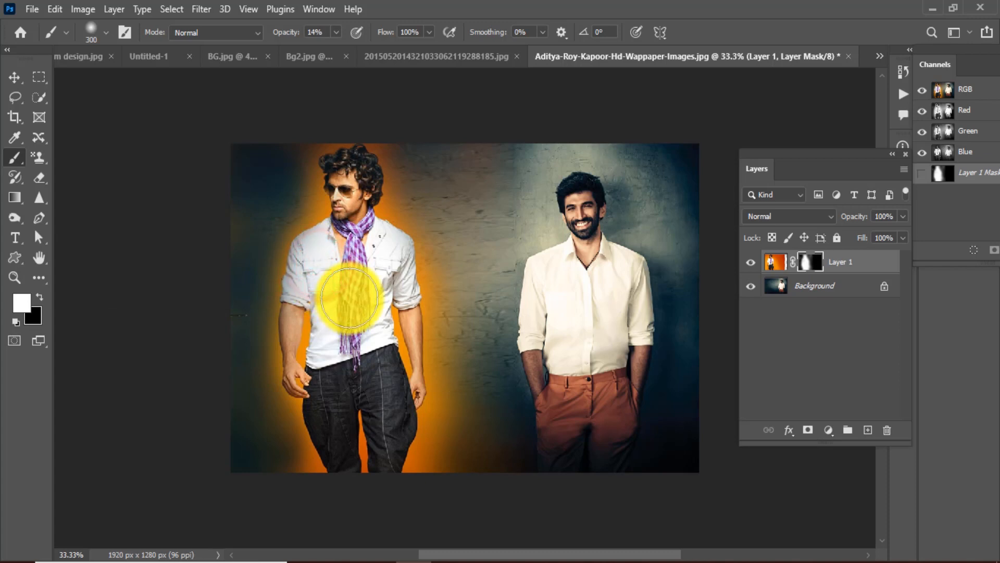
Paint white on the mask to bring back the glow beside the left man's head, and move Layer 1 further left.
click(415, 170)
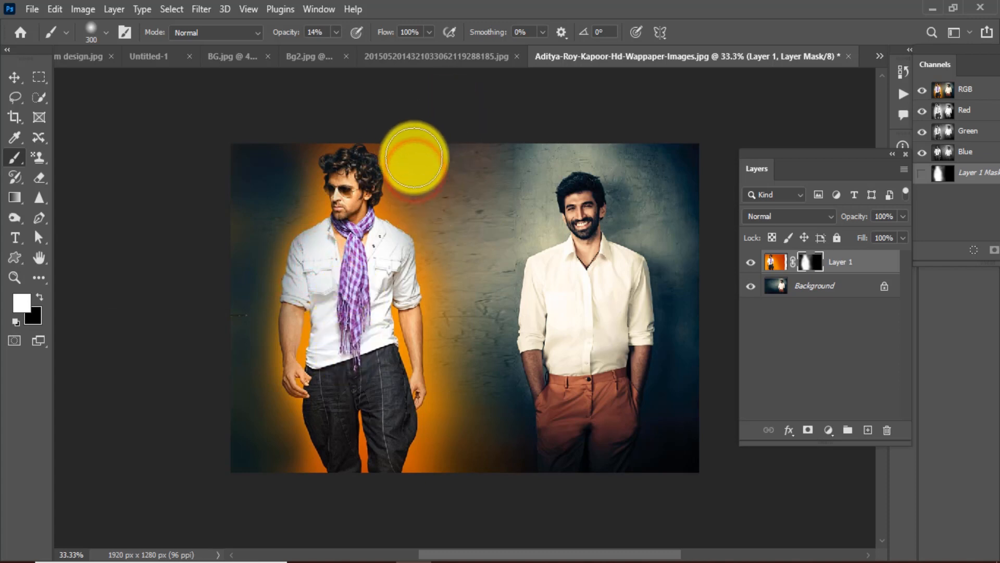
click(425, 163)
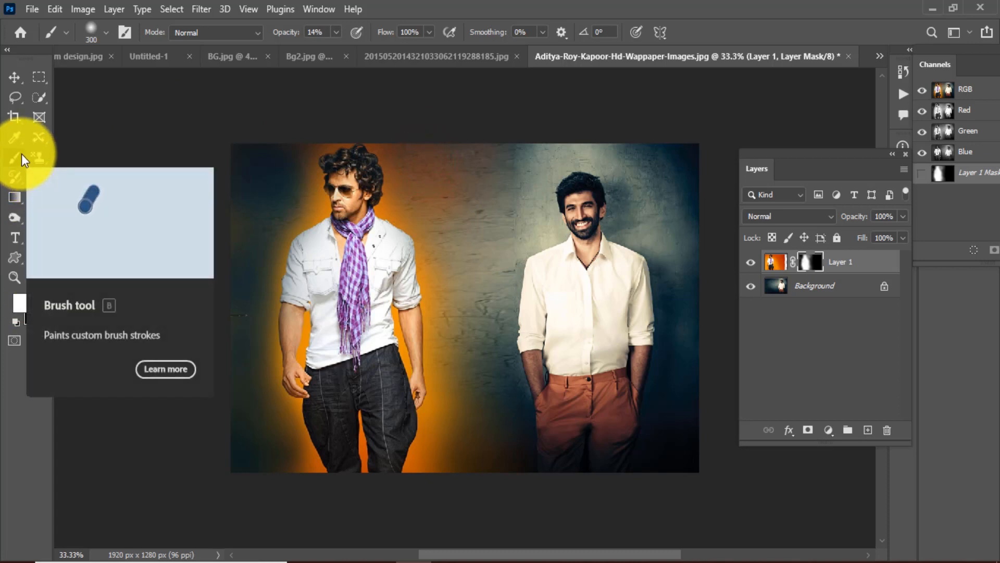
click(14, 77)
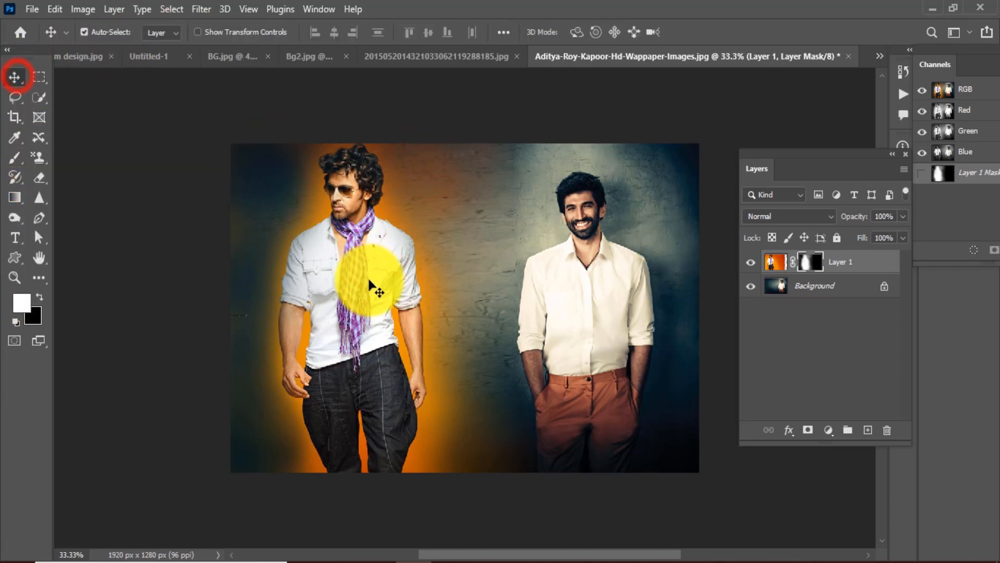
drag(359, 290, 276, 283)
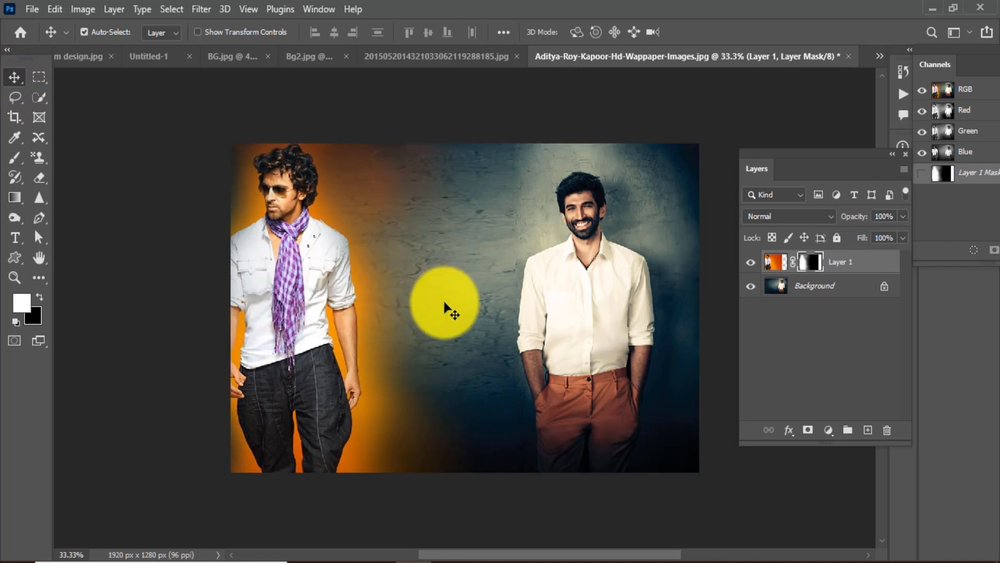
Place the linked image 8ca83a60d6e461d28f643cbe89c9a6e4 between the two men in the composite.
click(33, 10)
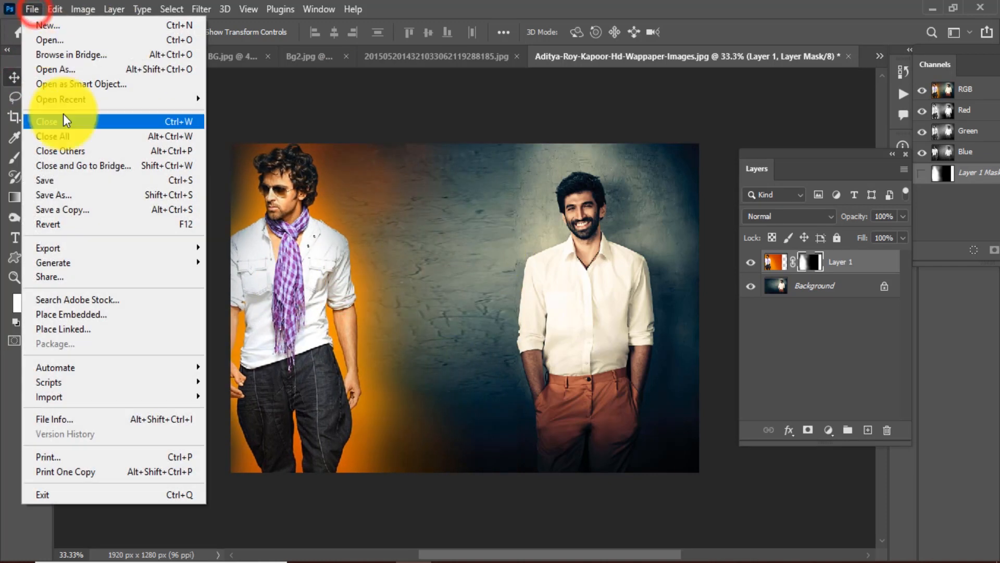
click(75, 332)
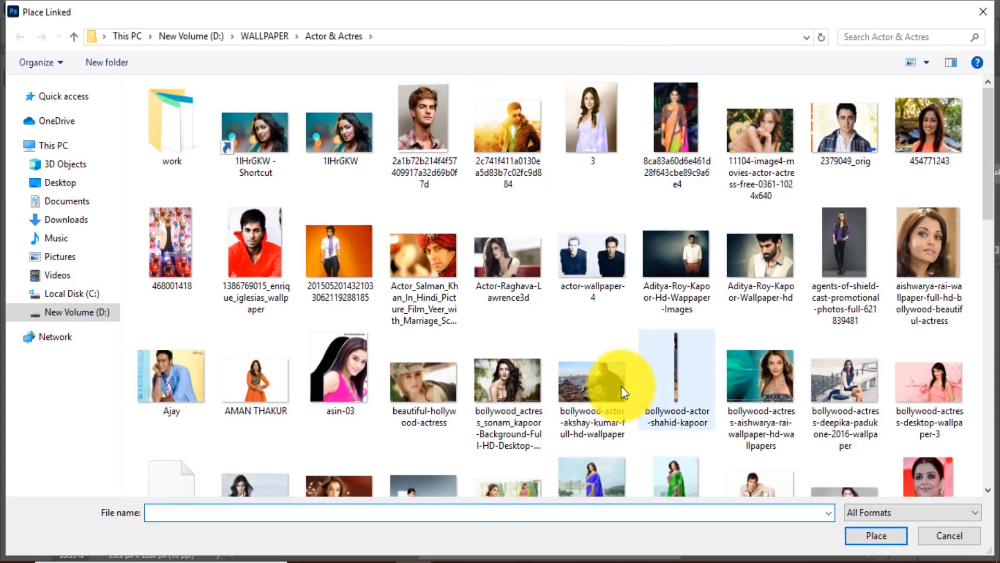
double_click(684, 126)
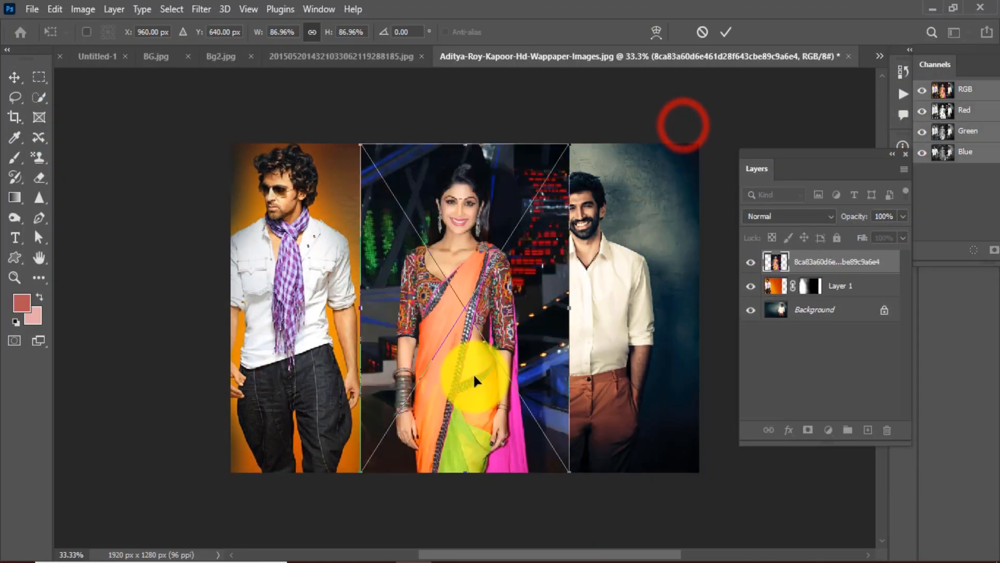
mouse_move(473, 373)
mouse_down()
mouse_move(465, 351)
mouse_move(463, 380)
mouse_up()
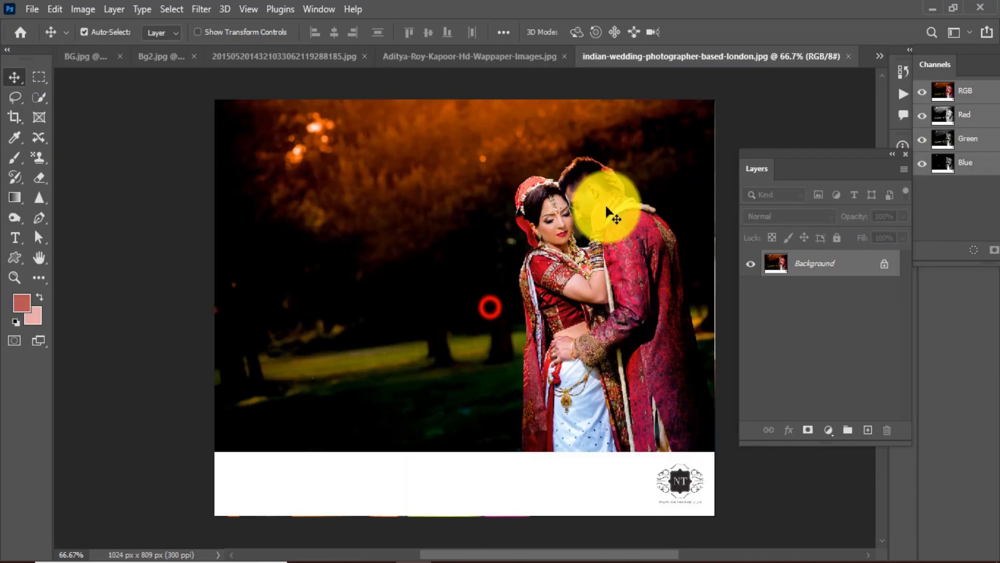
Clear the preset crop size and crop the white logo strip off the bottom of the wedding photo, to 1024 × 683 px.
click(13, 115)
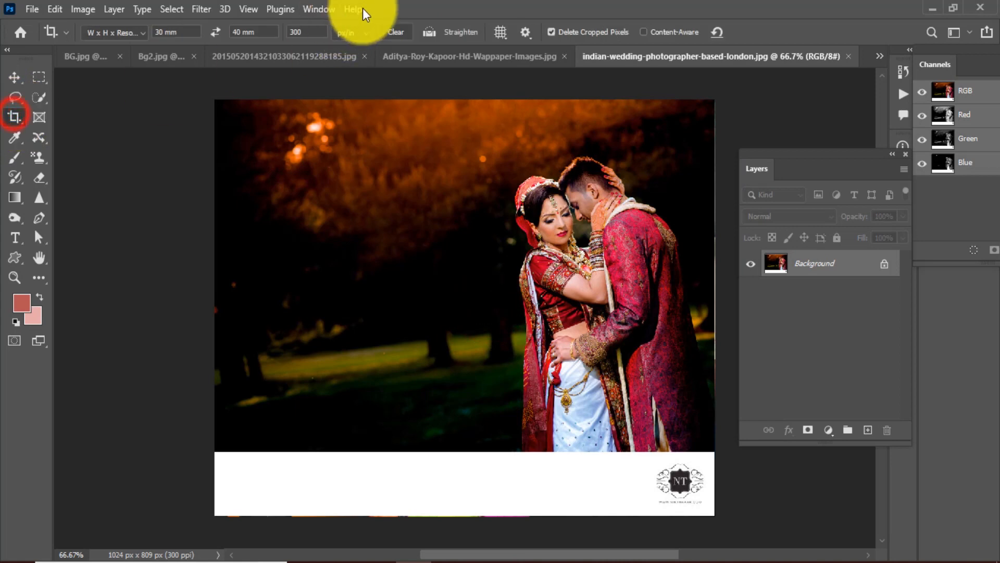
click(396, 32)
drag(214, 99, 755, 459)
double_click(603, 337)
click(14, 77)
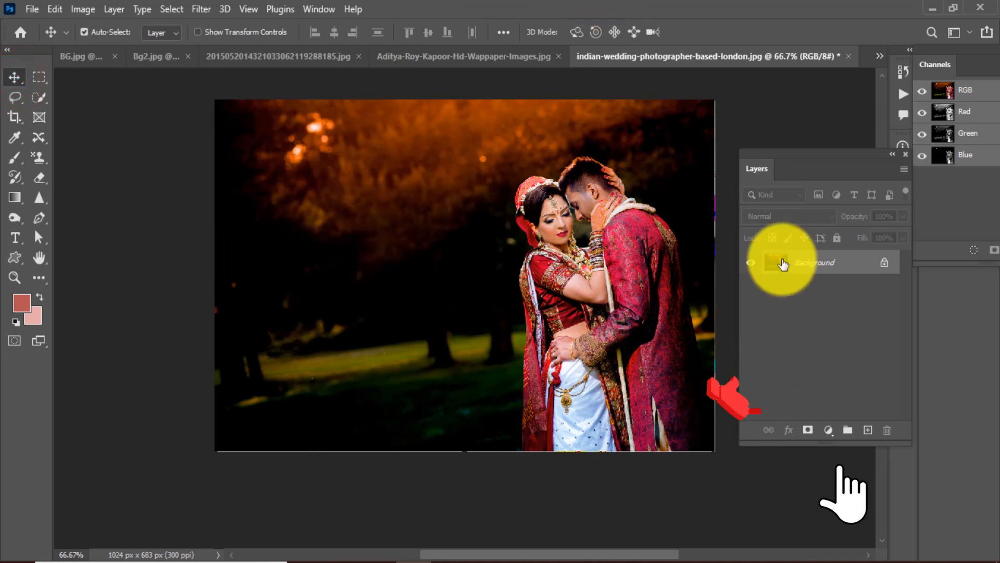
Add a new layer and fill it with a dark brown sampled from the wedding photo's background near the trees.
click(868, 430)
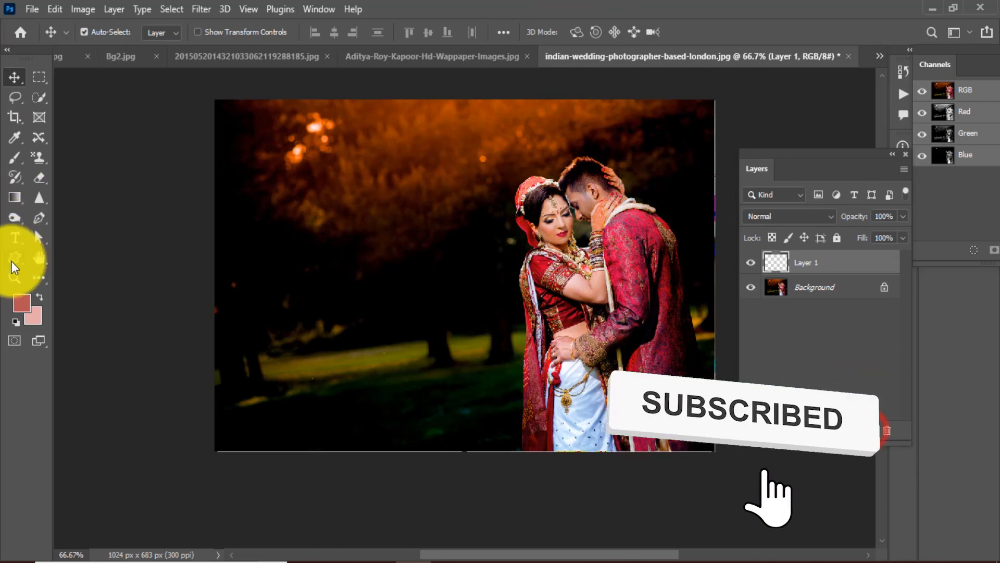
right_click(14, 159)
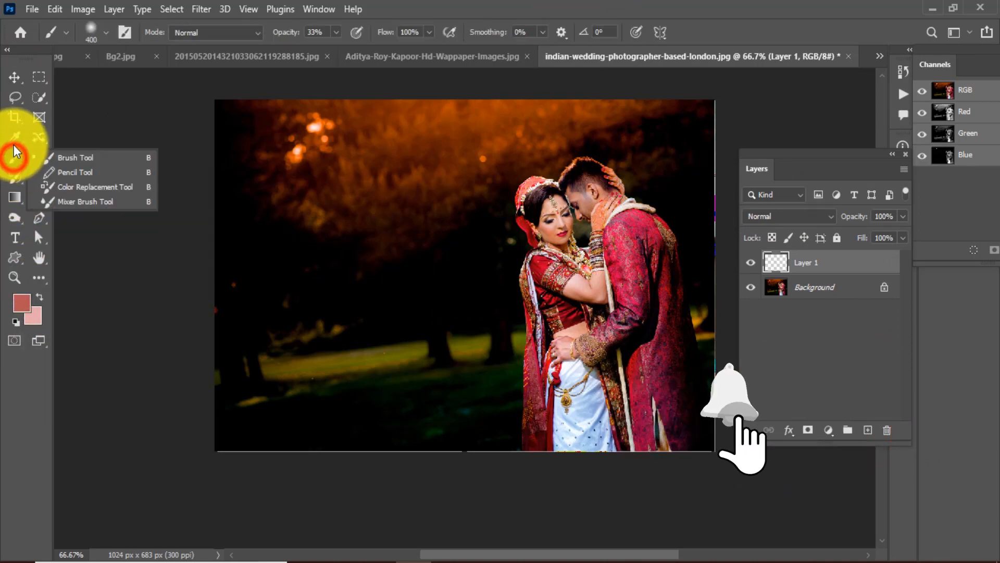
click(14, 138)
click(436, 201)
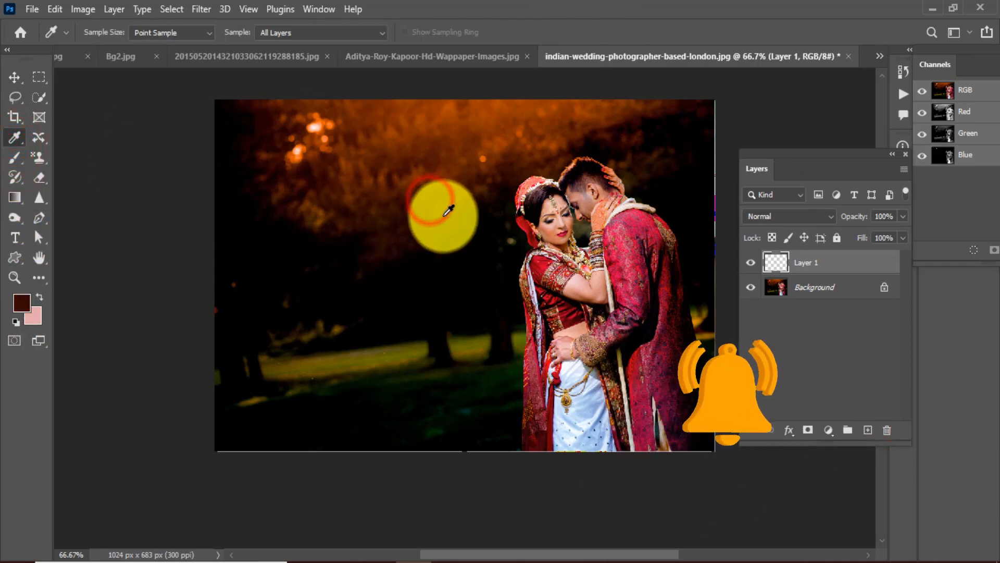
click(431, 213)
click(429, 207)
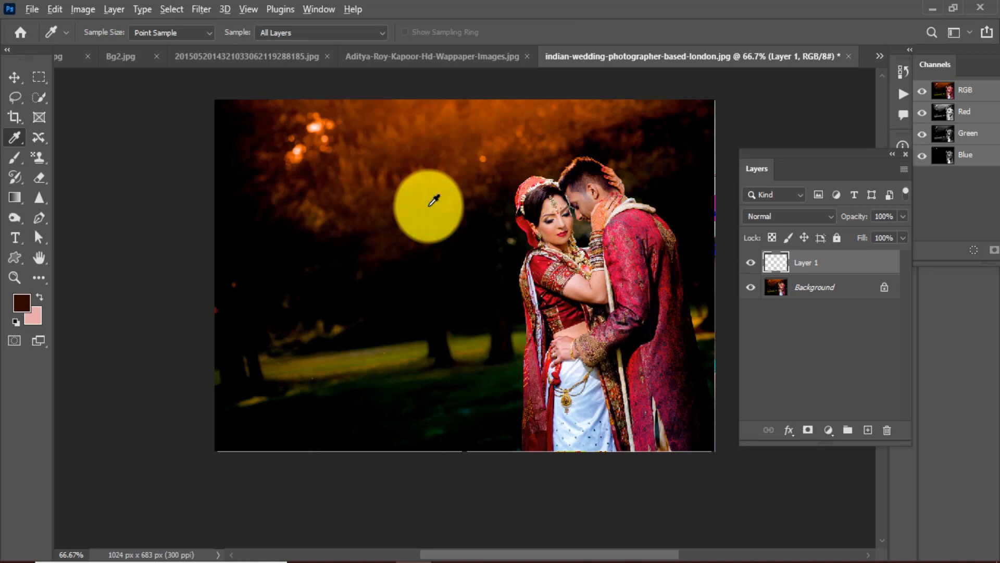
key(alt+BackSpace)
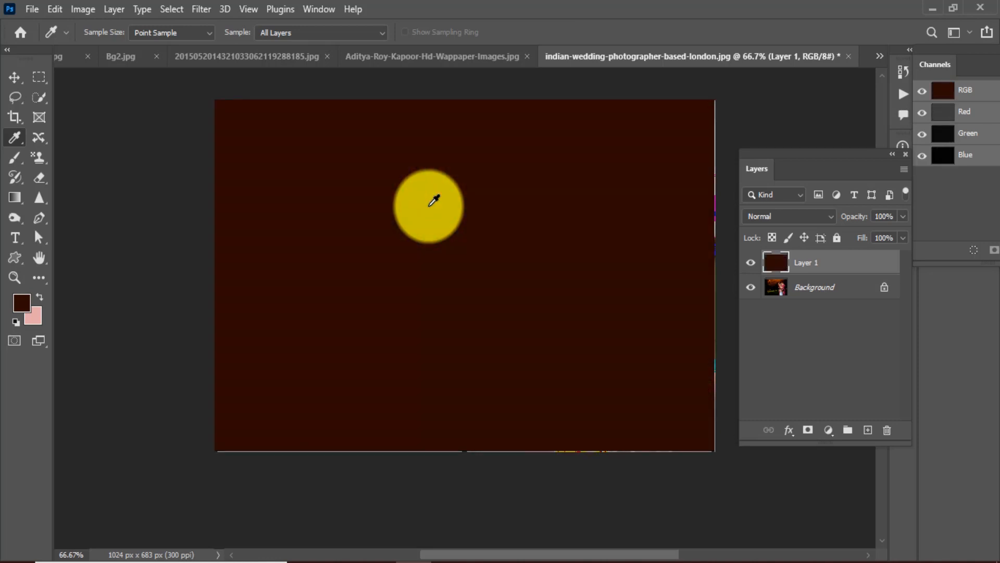
Add a layer mask to the brown Layer 1 and choose the Gradient tool.
click(806, 430)
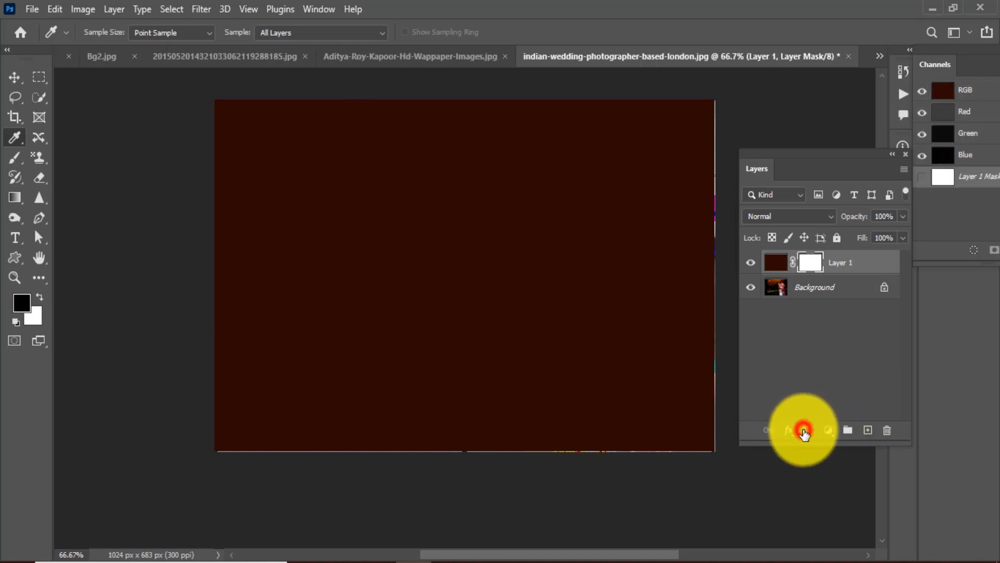
click(13, 196)
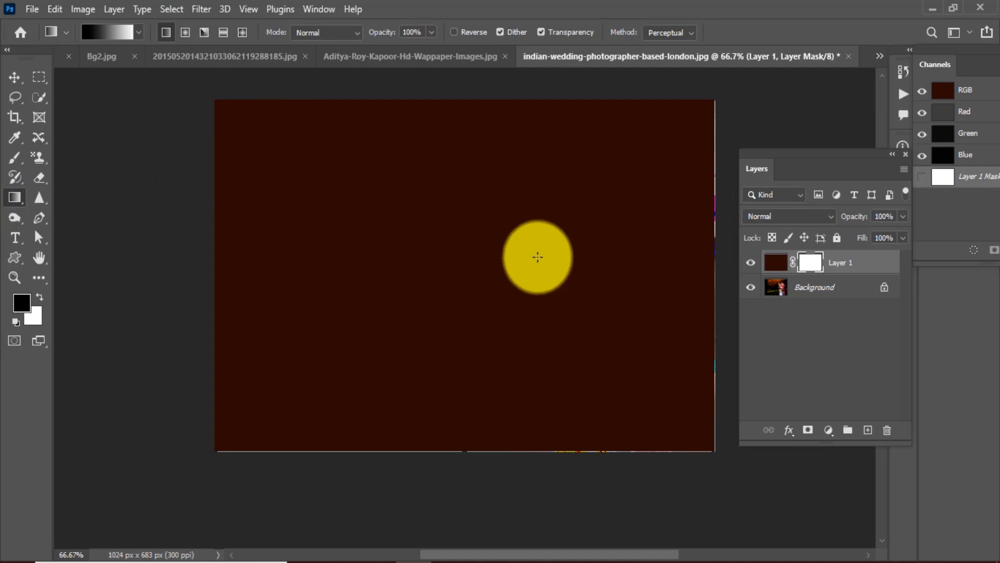
drag(262, 272, 482, 266)
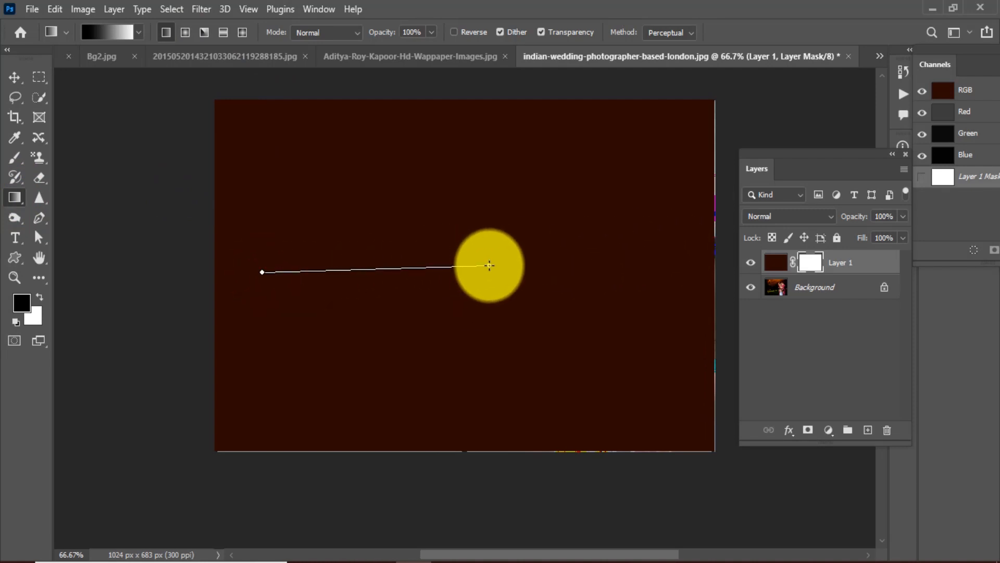
drag(489, 266, 498, 266)
key(ctrl+z)
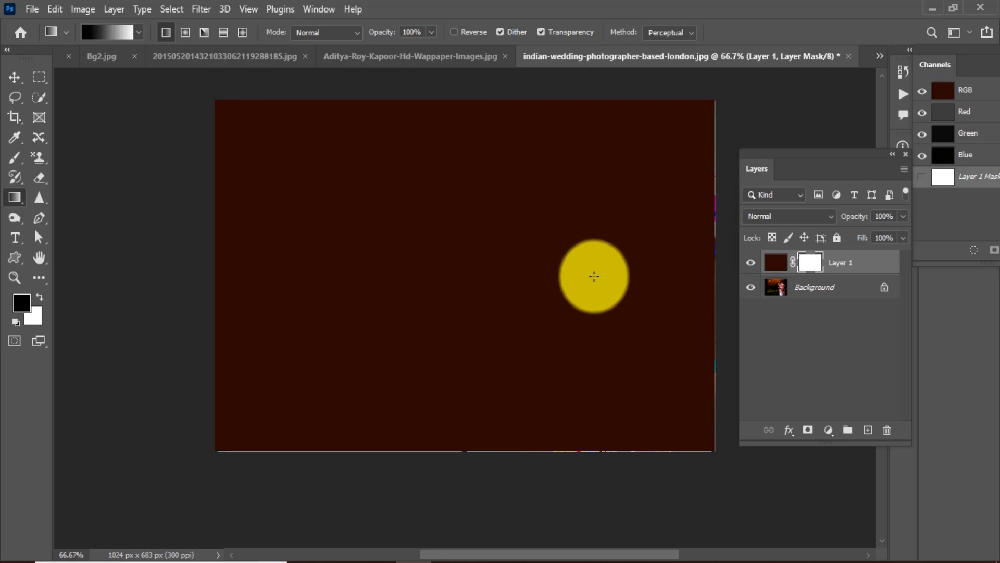
Draw black-to-white linear gradients on Layer 1's mask from the couple leftwards, revealing the couple and fading the photo's left side into brown.
drag(638, 267, 333, 266)
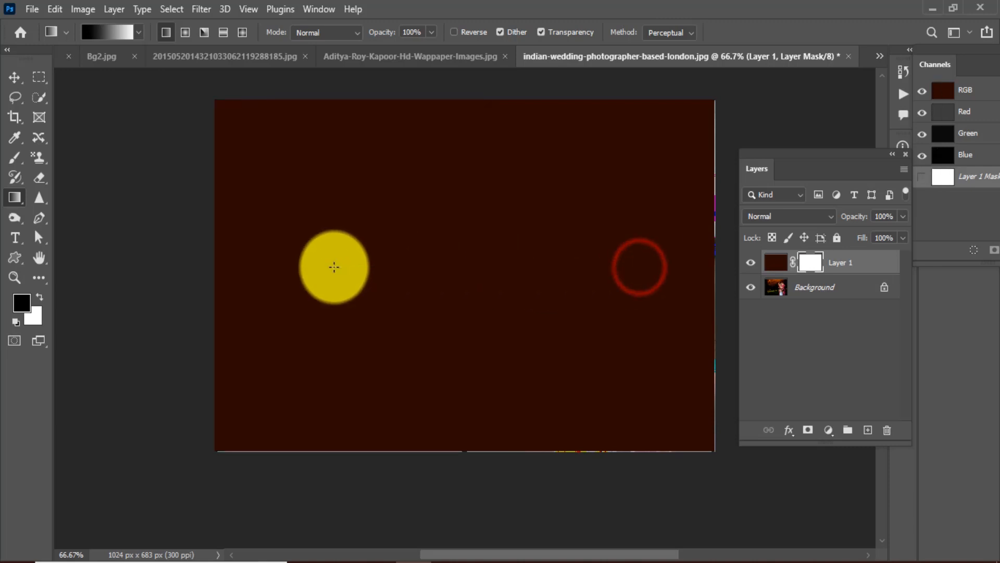
drag(584, 267, 330, 268)
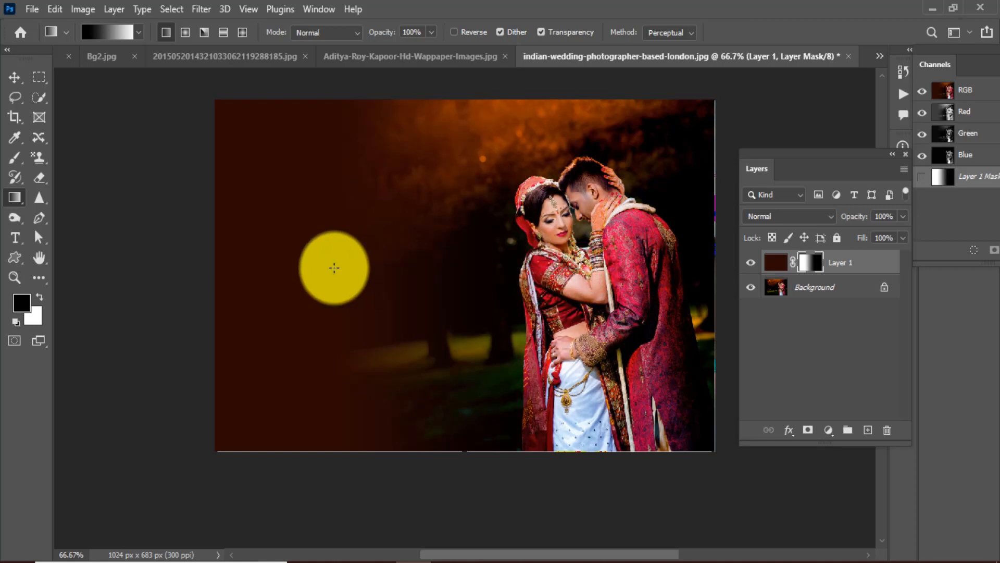
drag(599, 266, 276, 275)
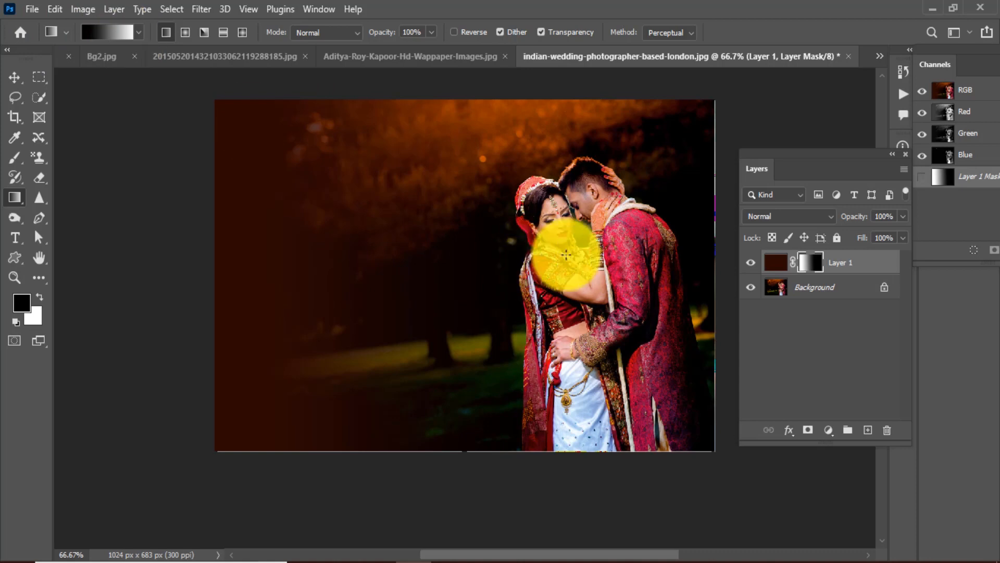
drag(667, 279, 417, 279)
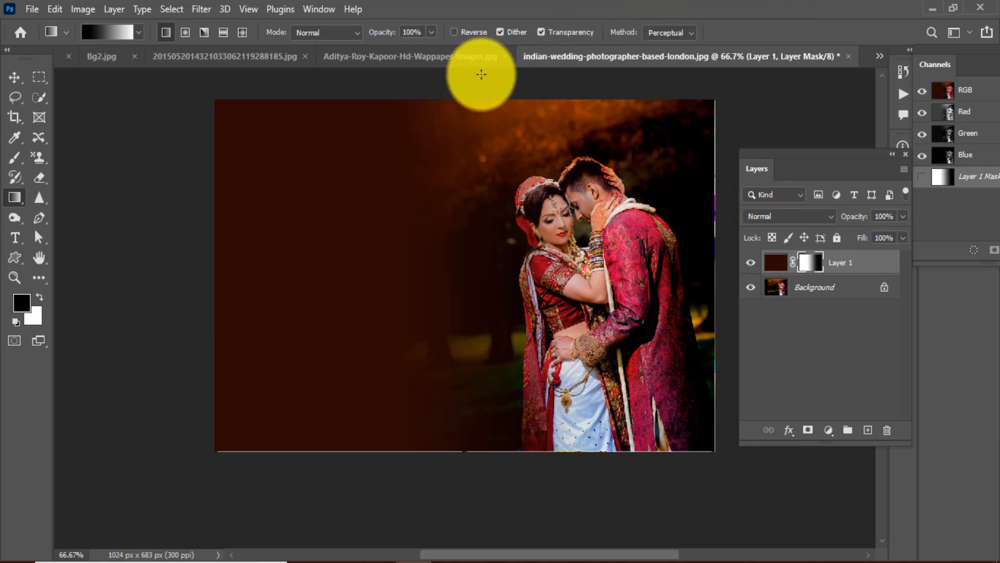
Open wedding-photo-album-design-psd from the Marriege Collection folder to view its blended layout, and return to the indian-wedding-photographer-based-london document.
key(ctrl+o)
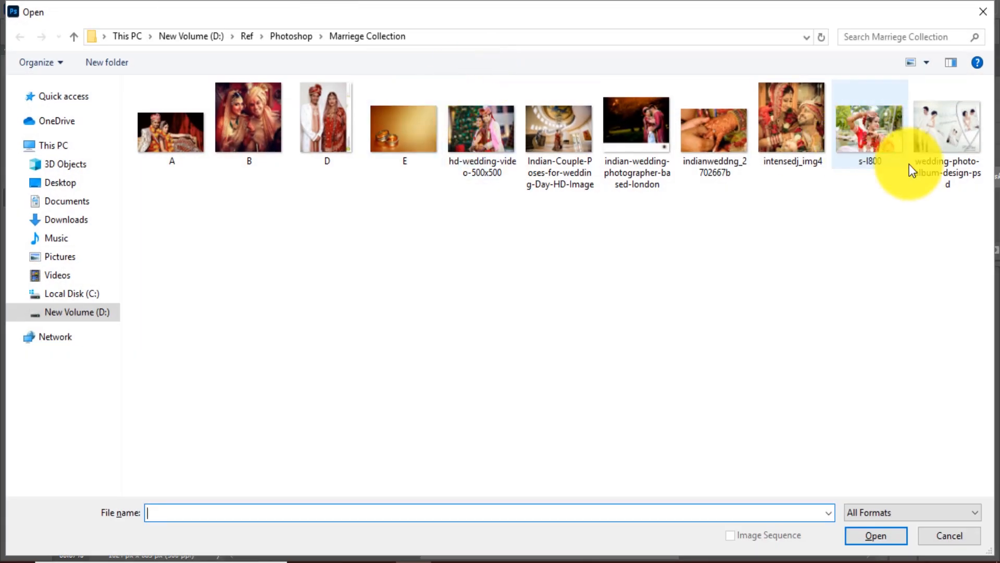
click(958, 131)
double_click(957, 130)
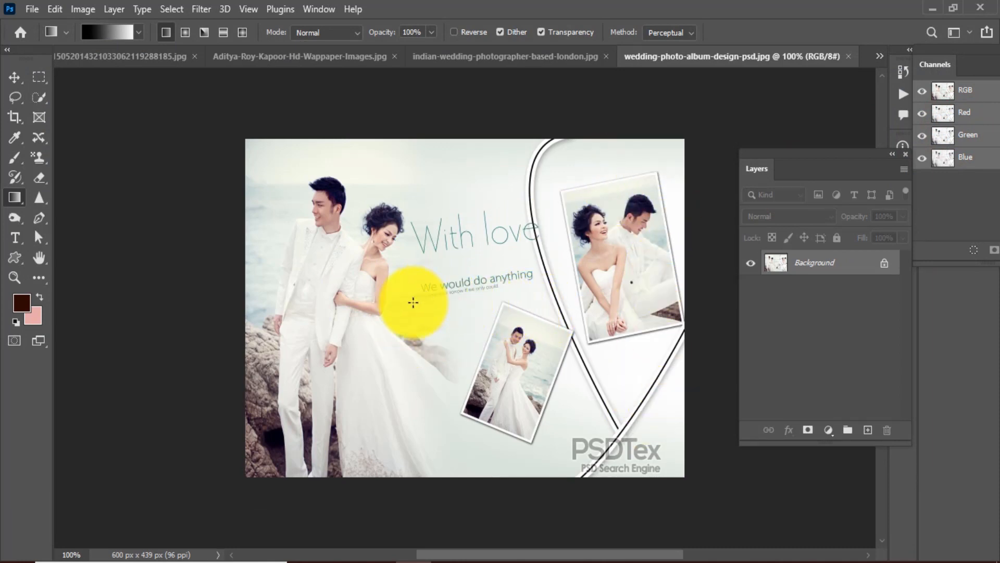
click(520, 57)
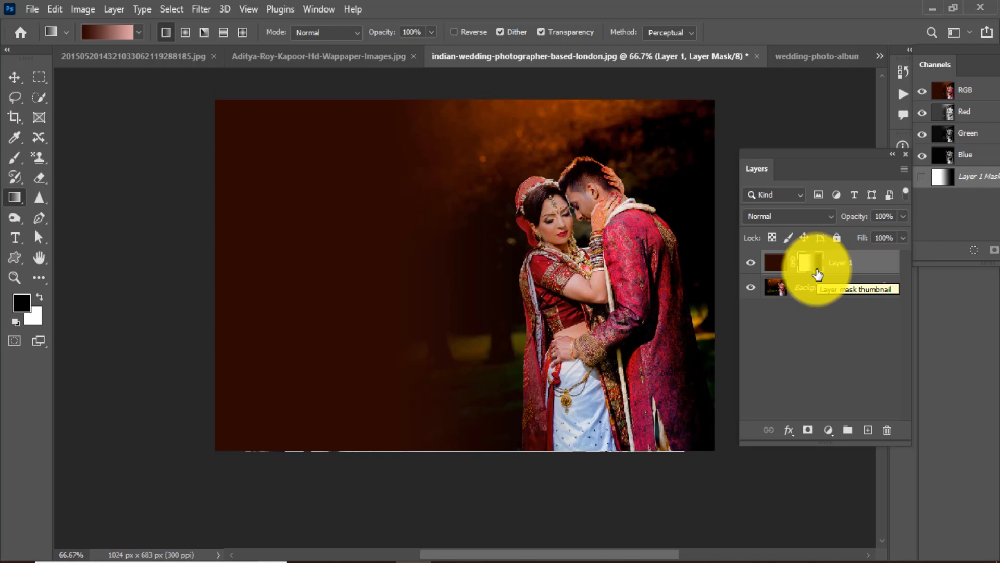
Open intensedj_img4 from the Marriege Collection folder and convert its Background into the editable Layer 0.
click(10, 77)
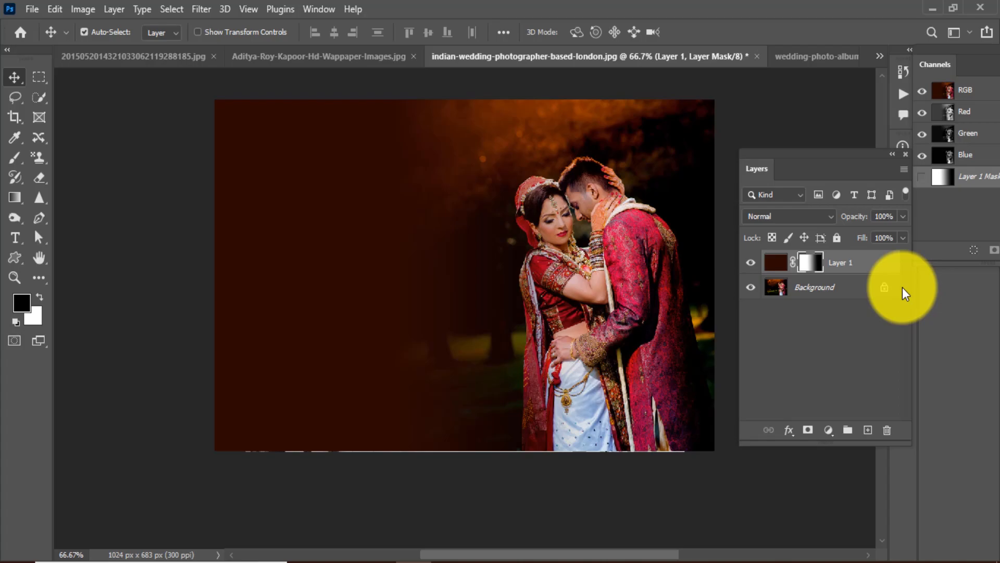
key(ctrl+o)
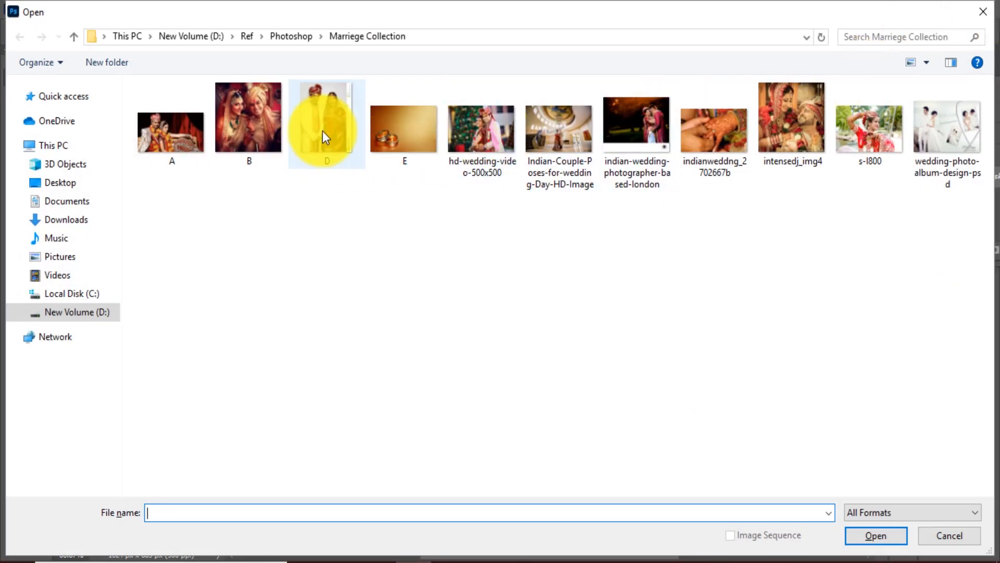
double_click(787, 118)
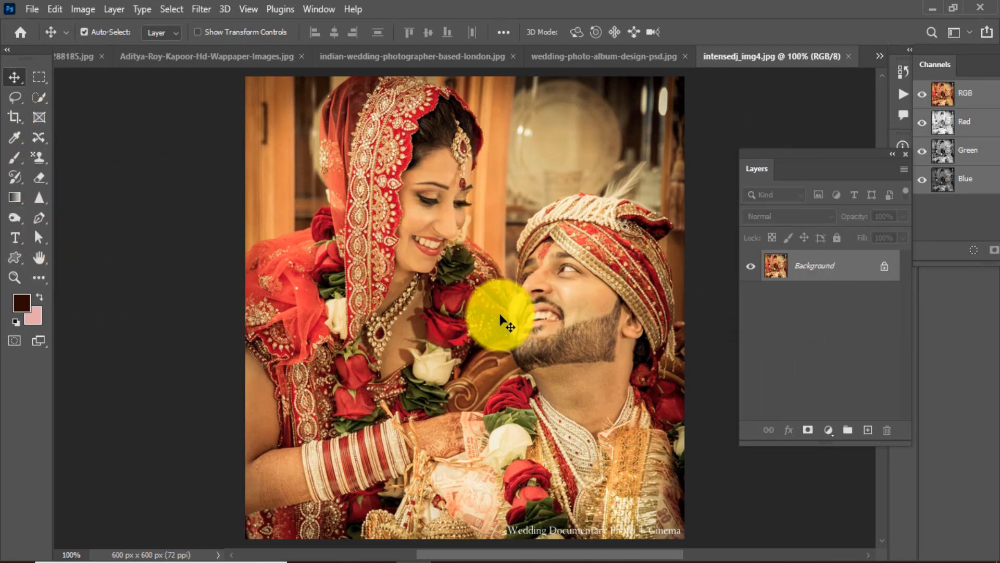
double_click(821, 267)
click(612, 162)
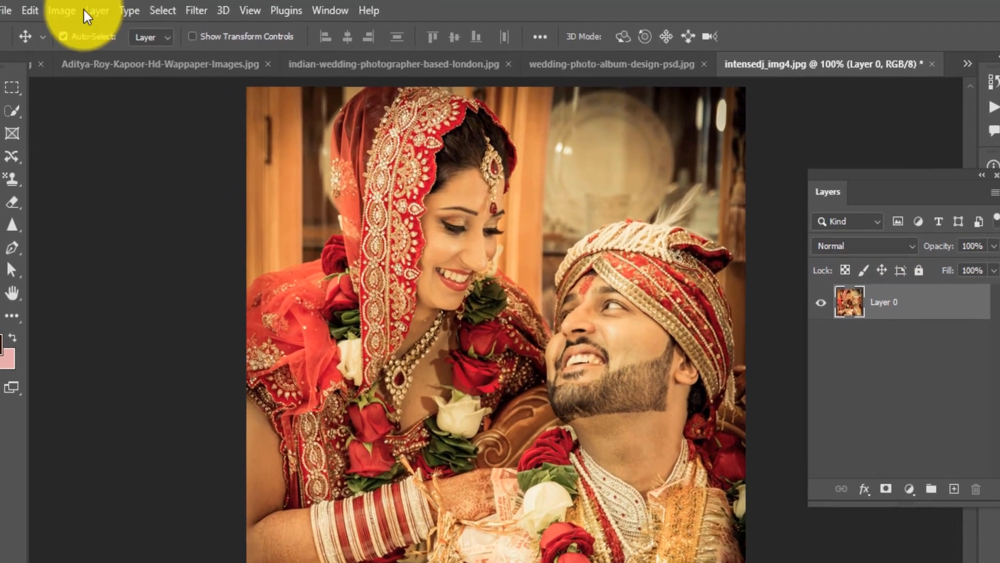
Add a Reveal All vector mask to Layer 0.
click(114, 9)
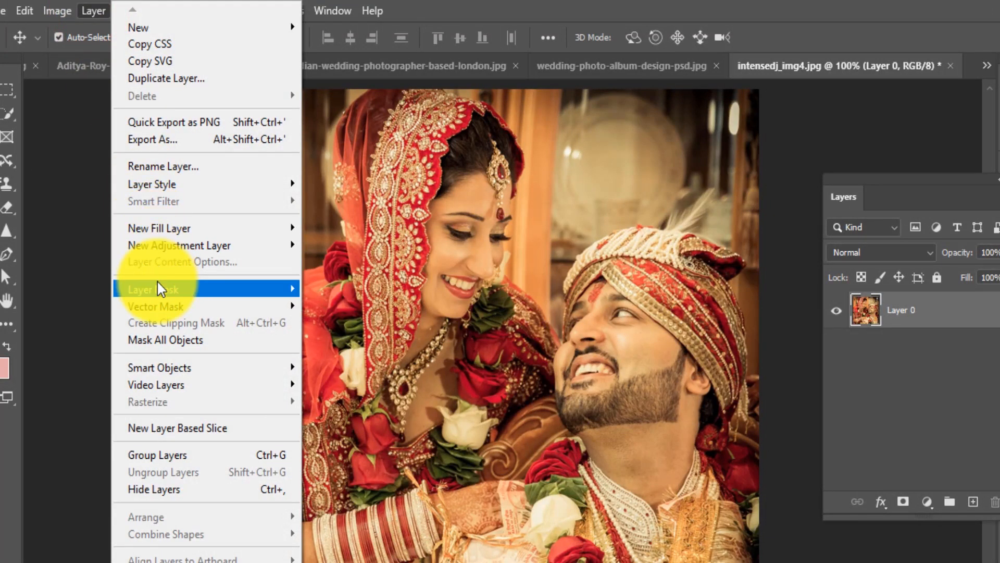
mouse_move(162, 312)
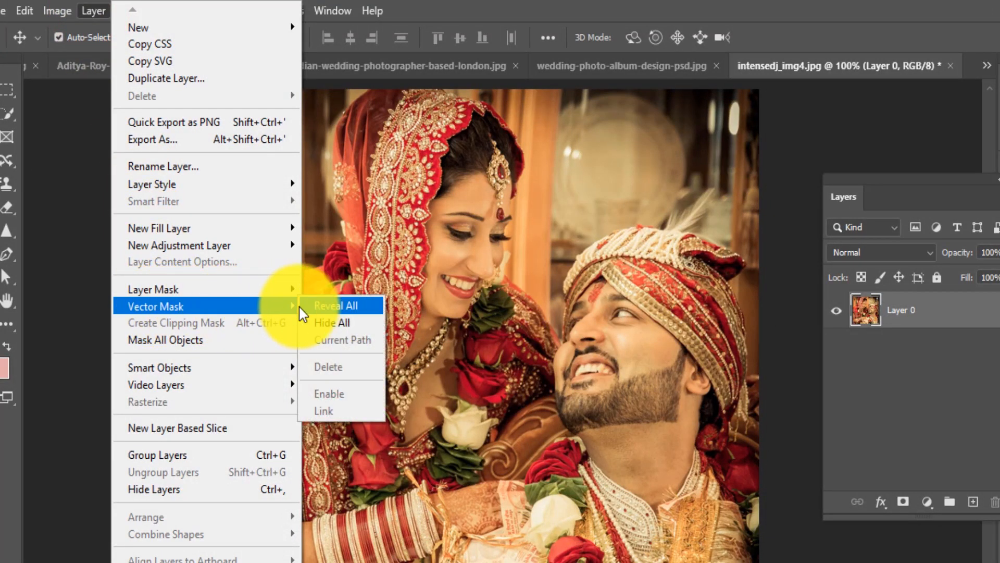
click(347, 308)
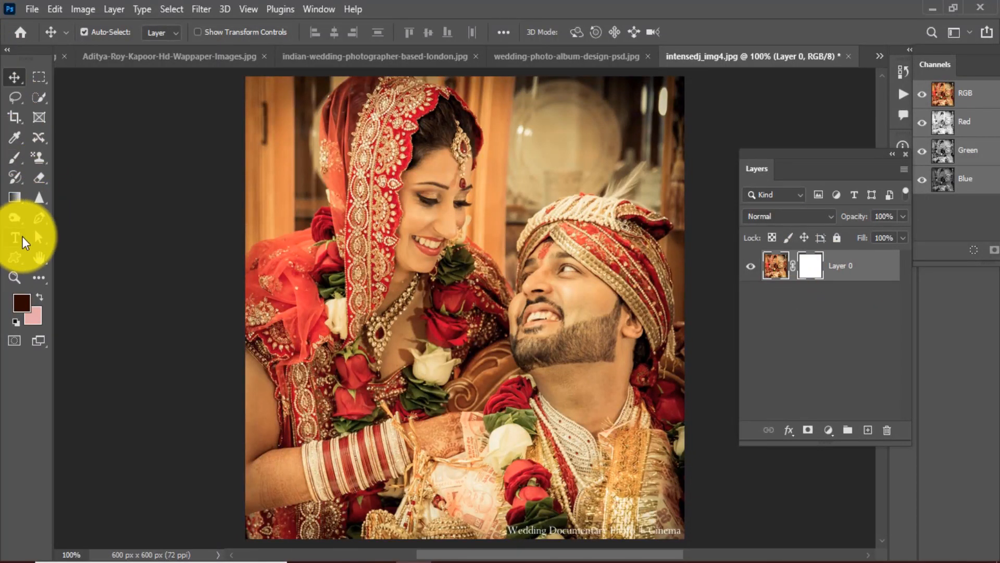
Activate the Custom Shape Tool and expand the All Legacy Default Shapes group within Legacy Shapes and More.
click(14, 256)
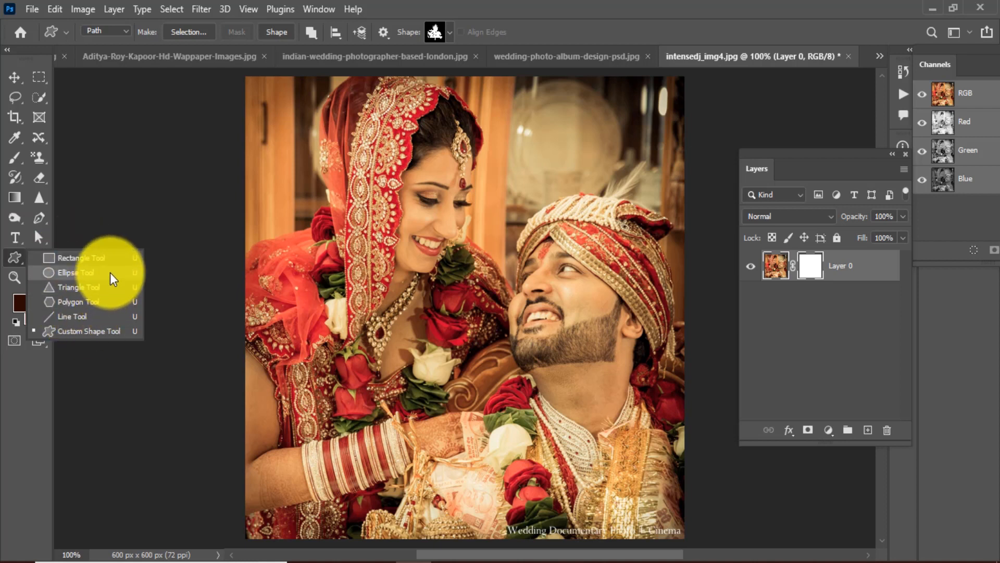
click(63, 331)
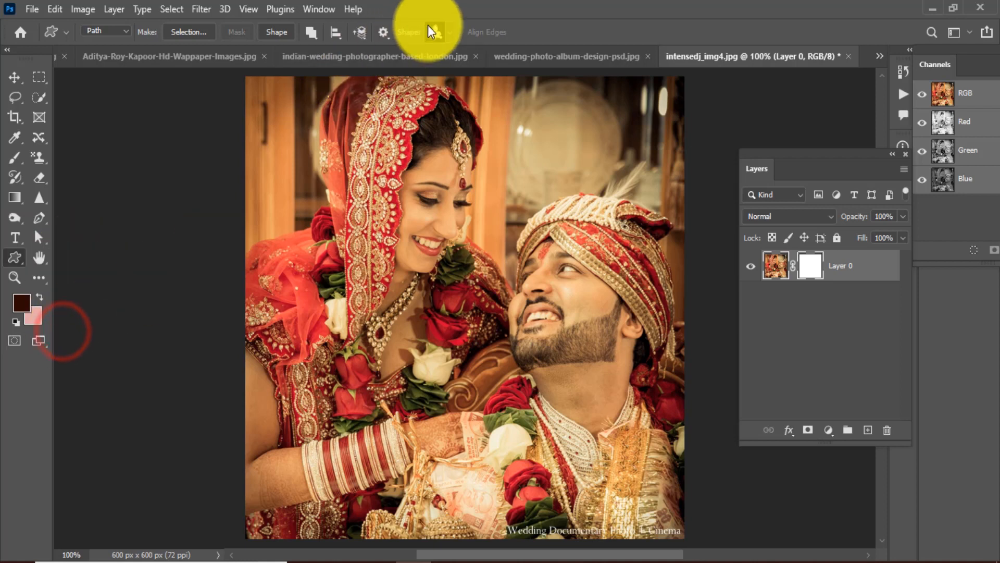
click(446, 32)
click(498, 95)
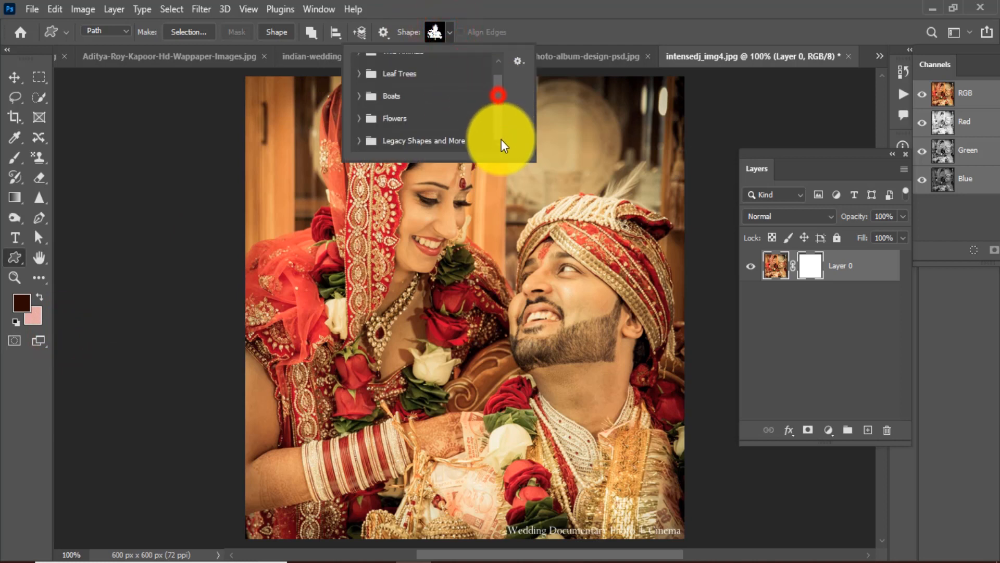
click(358, 142)
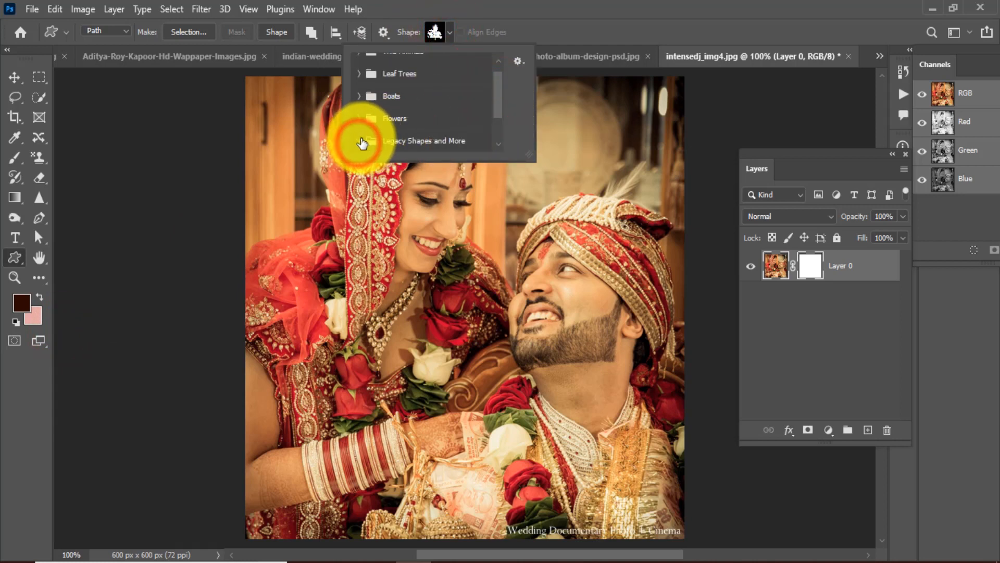
click(501, 93)
click(373, 119)
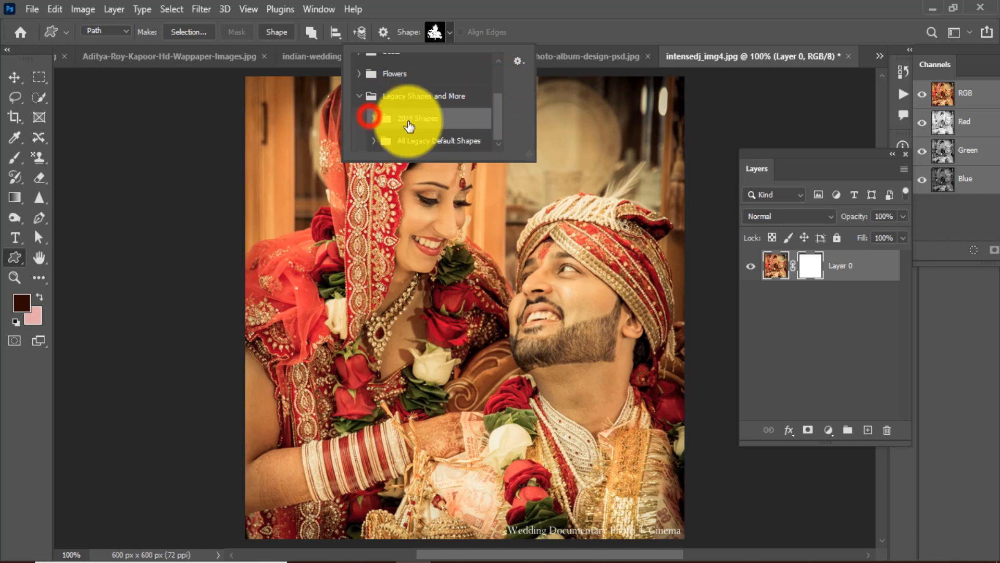
click(375, 119)
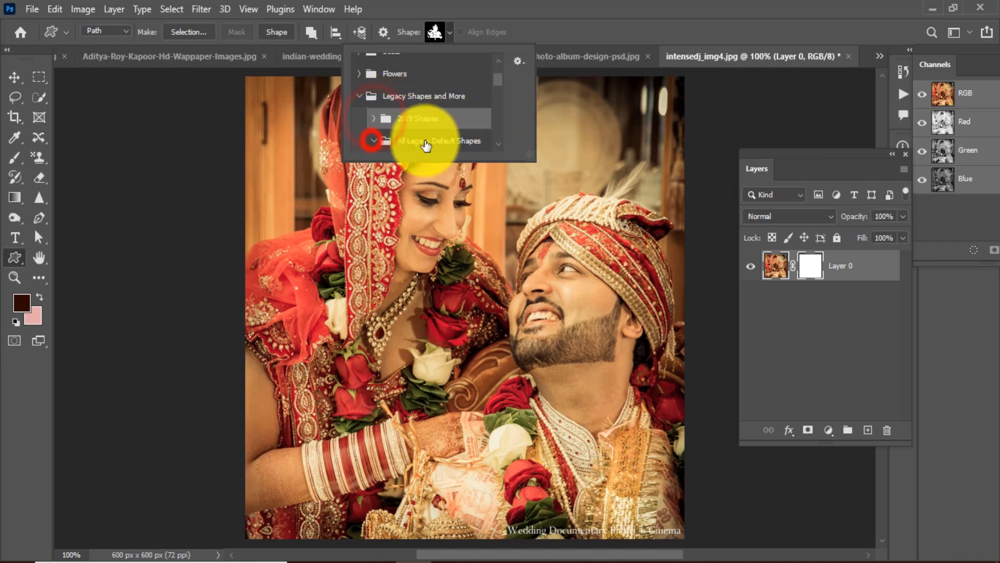
Choose the concave-sided rectangle from Legacy Default Shapes and draw it across the couple on Layer 0's vector mask.
scroll(498, 94, down, 3)
scroll(498, 94, up, 1)
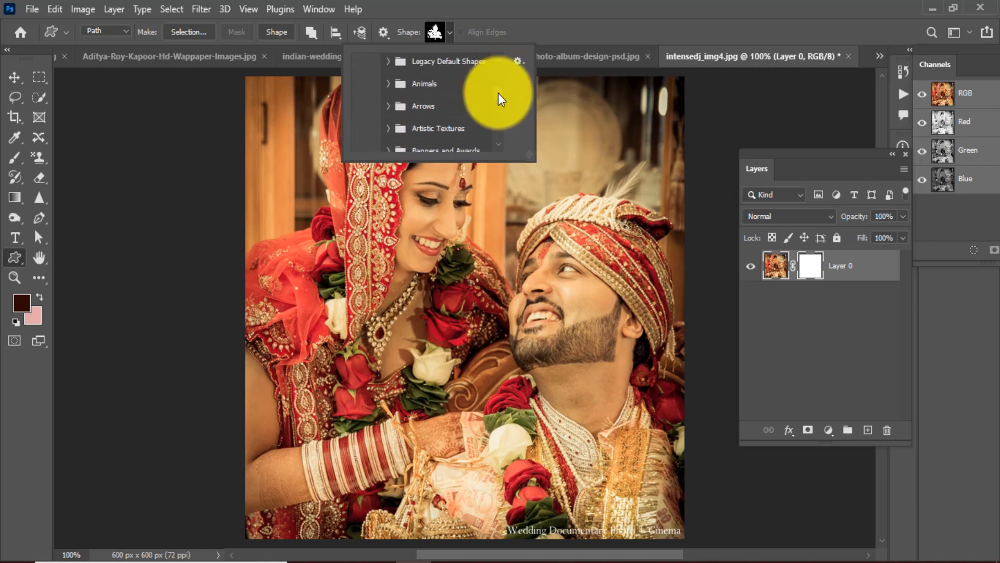
scroll(498, 92, up, 1)
click(388, 85)
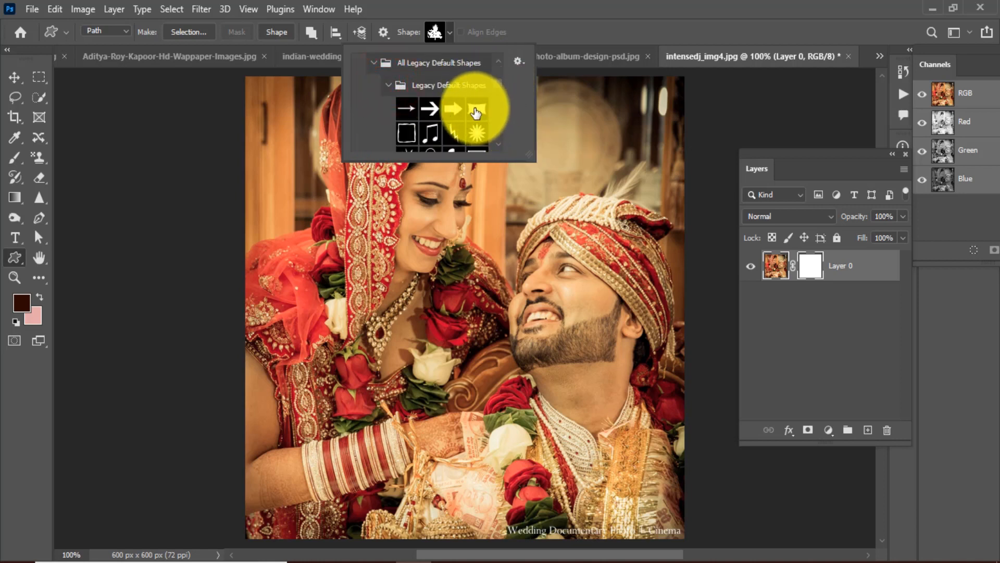
click(474, 108)
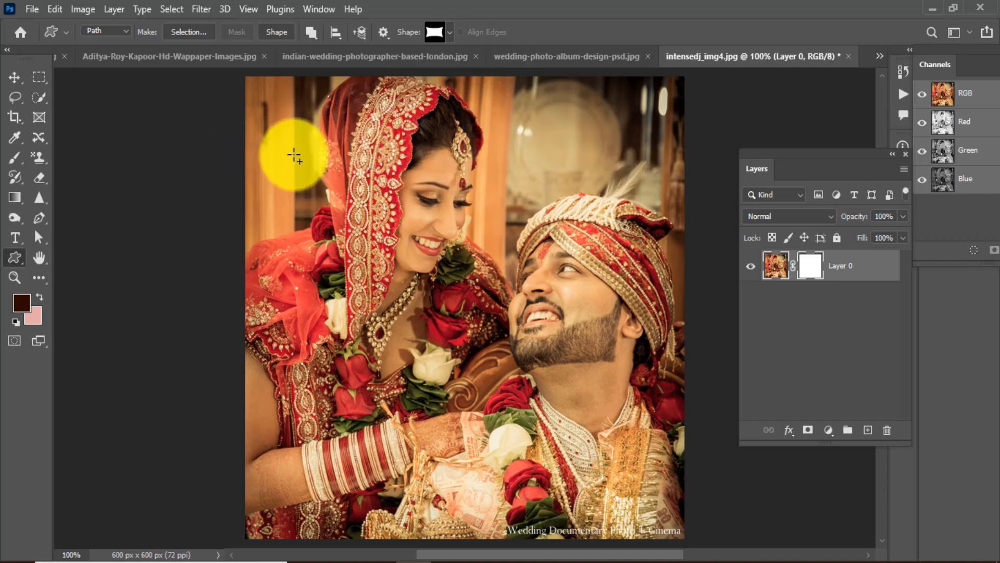
drag(288, 146, 652, 440)
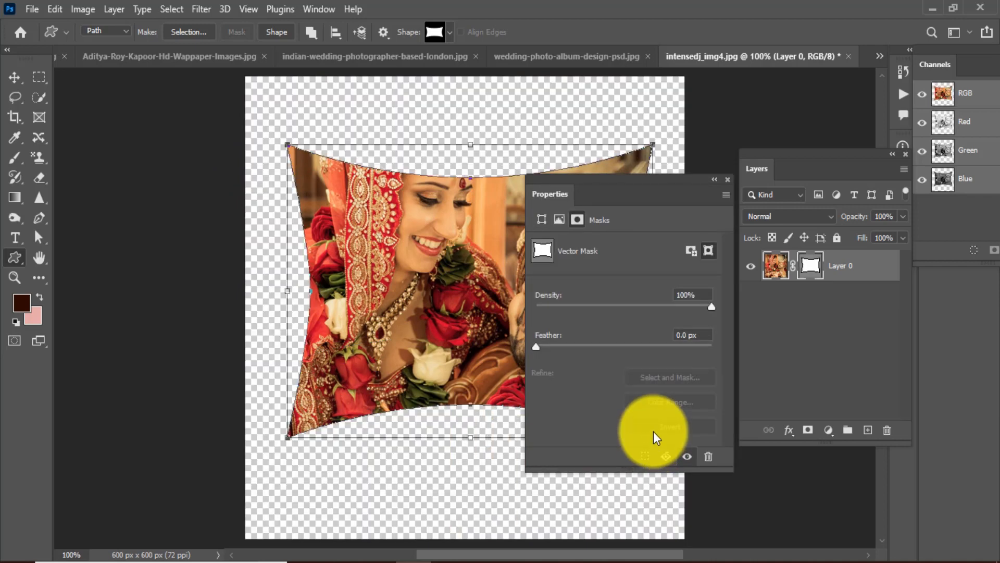
click(728, 180)
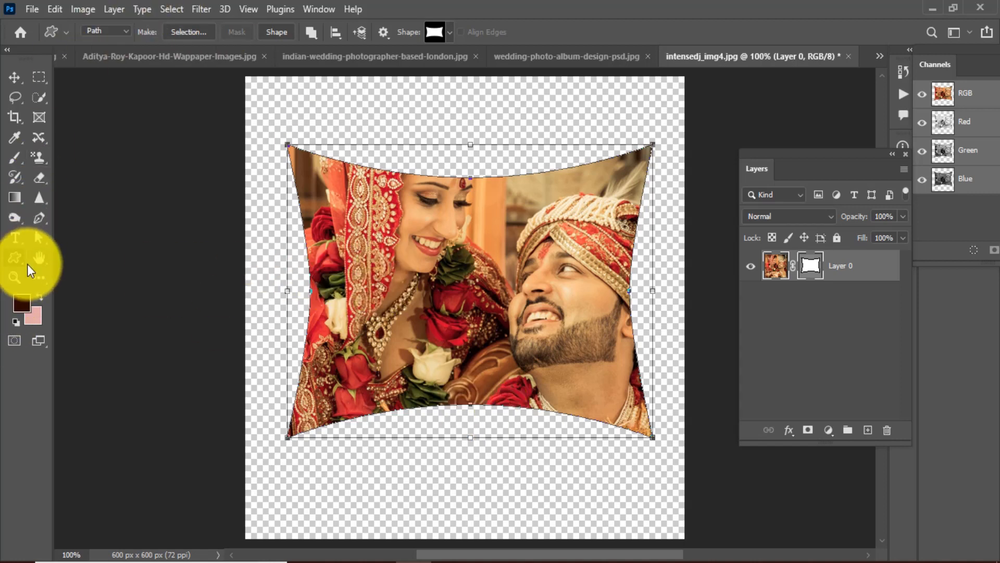
Keep the Custom Shape Tool in Path mode and move the masked couple photo slightly up and left.
click(101, 32)
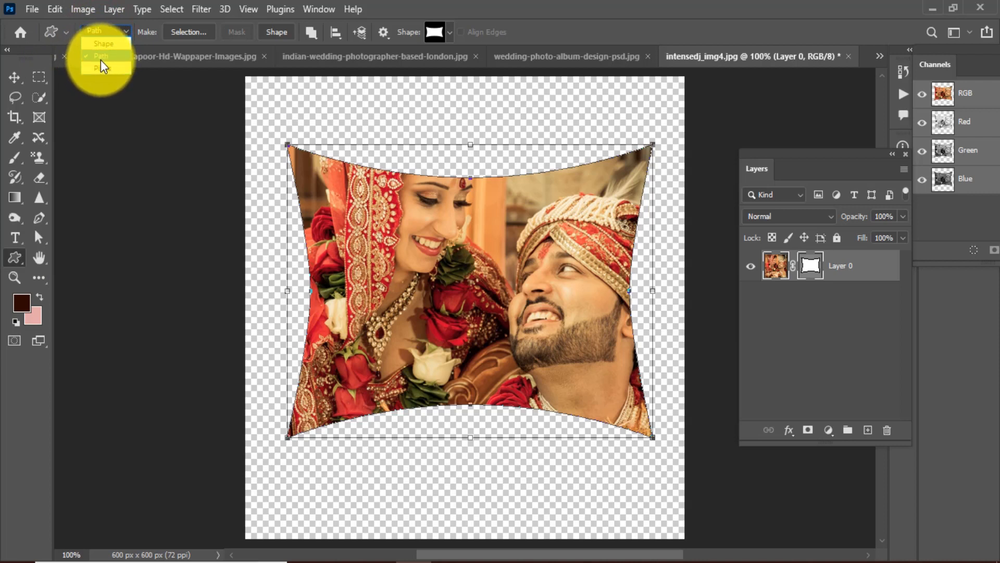
click(99, 55)
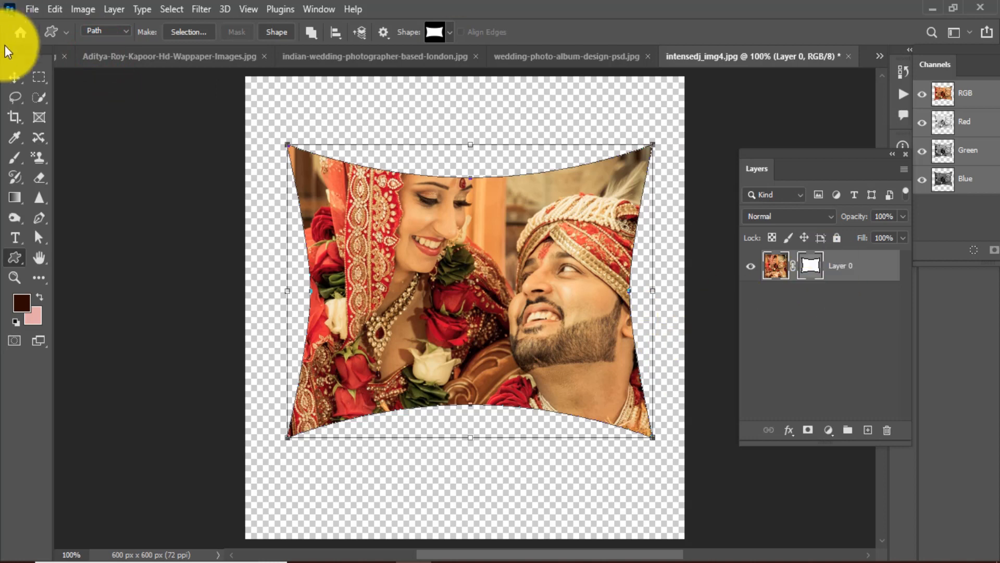
click(14, 77)
drag(547, 308, 525, 284)
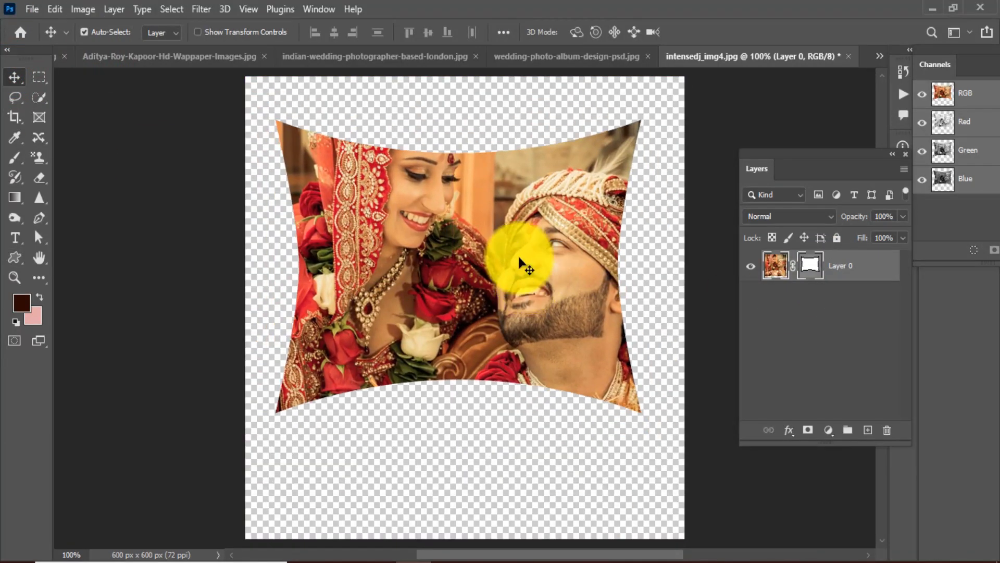
Keep the Custom Shape Tool in Path mode and draw a tiny shape beside the bride's face on Layer 0's vector mask.
click(15, 257)
click(111, 30)
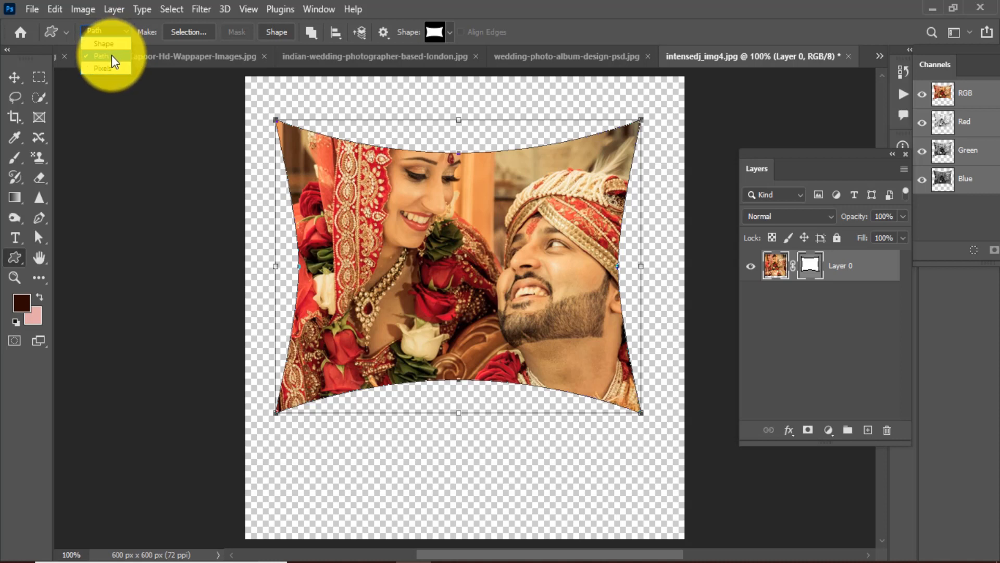
click(112, 55)
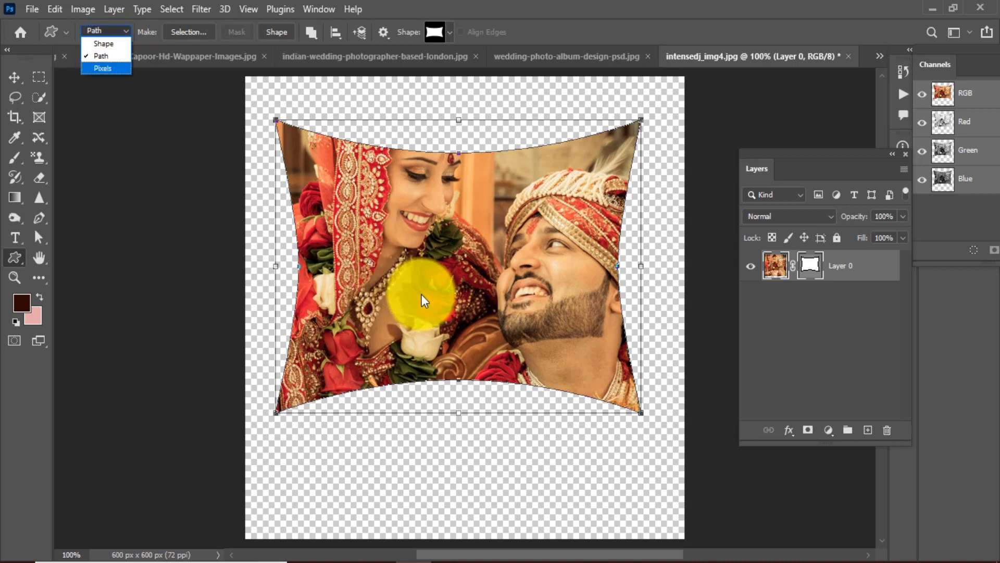
drag(450, 231, 451, 240)
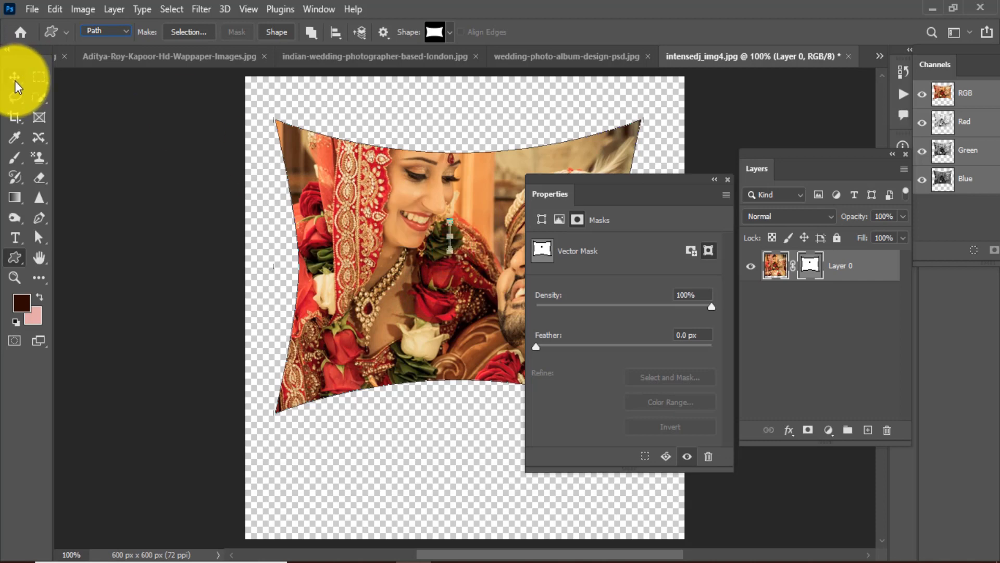
click(14, 78)
click(731, 179)
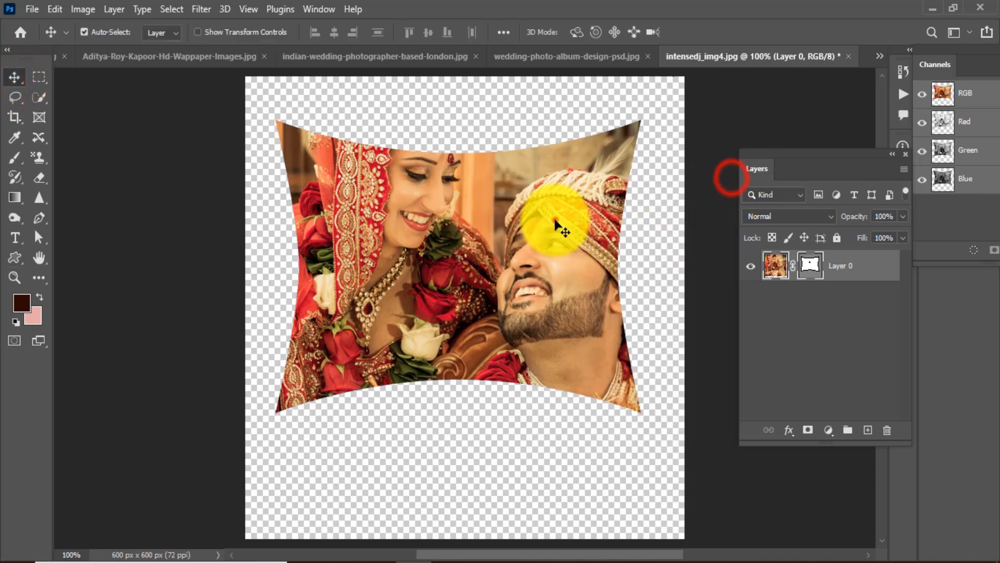
Move the masked couple photo up, scale it down with Free Transform, and position it near the top centre of the canvas.
drag(556, 224, 568, 183)
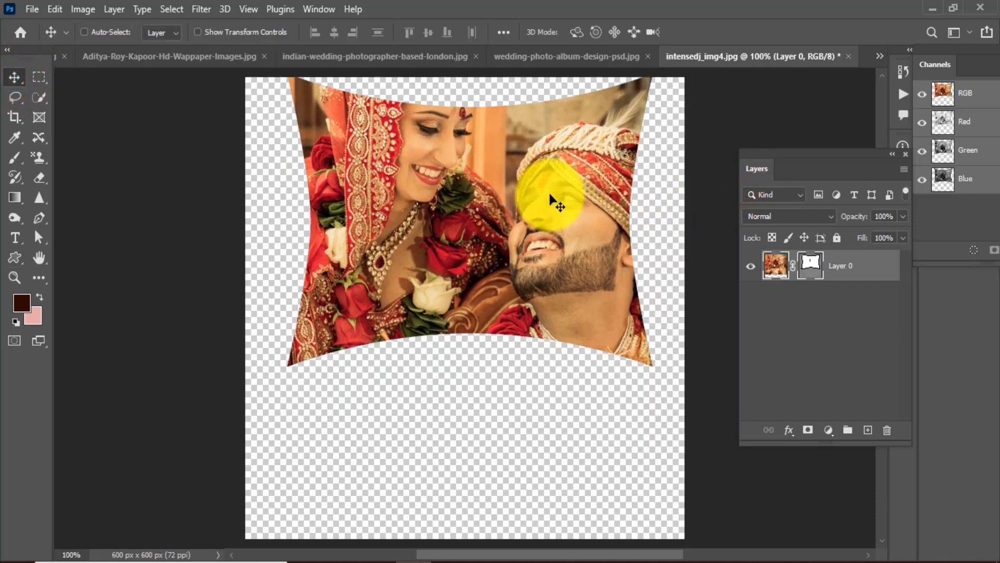
key(ctrl+t)
drag(686, 469, 632, 409)
key(Return)
drag(498, 239, 495, 216)
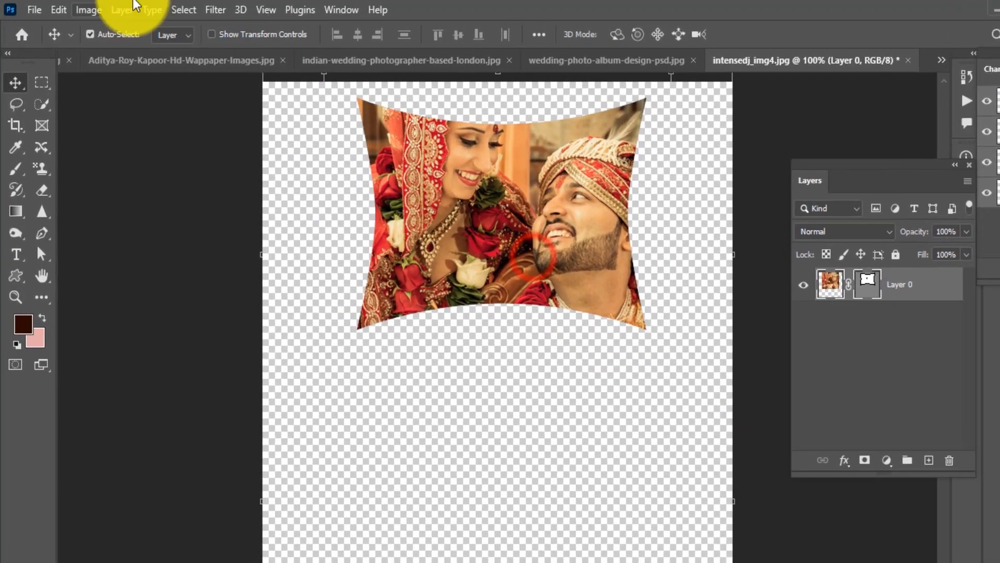
Place s-l800 from the Marriege Collection folder as a linked image and position it across the lower part of the canvas.
click(35, 9)
click(76, 348)
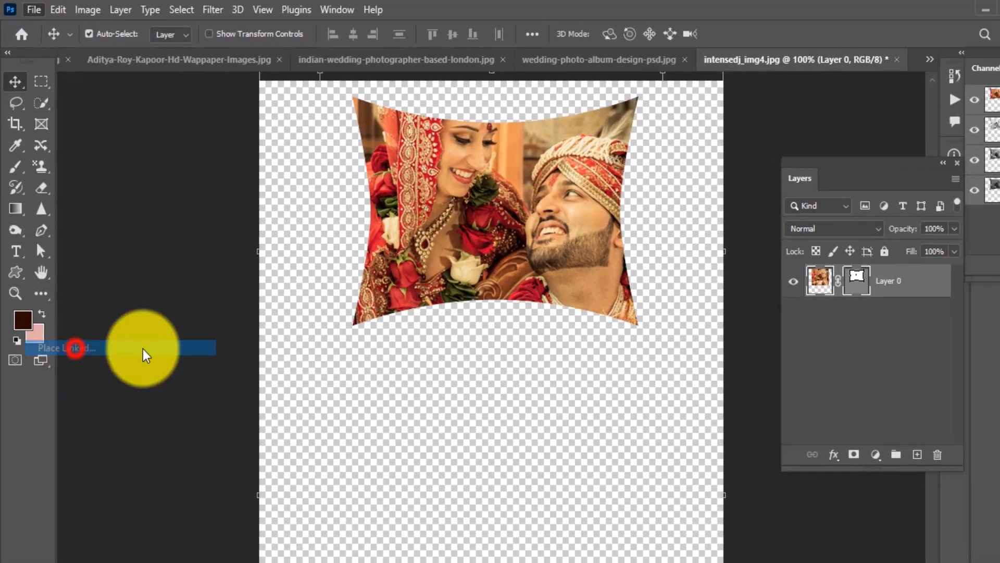
click(871, 128)
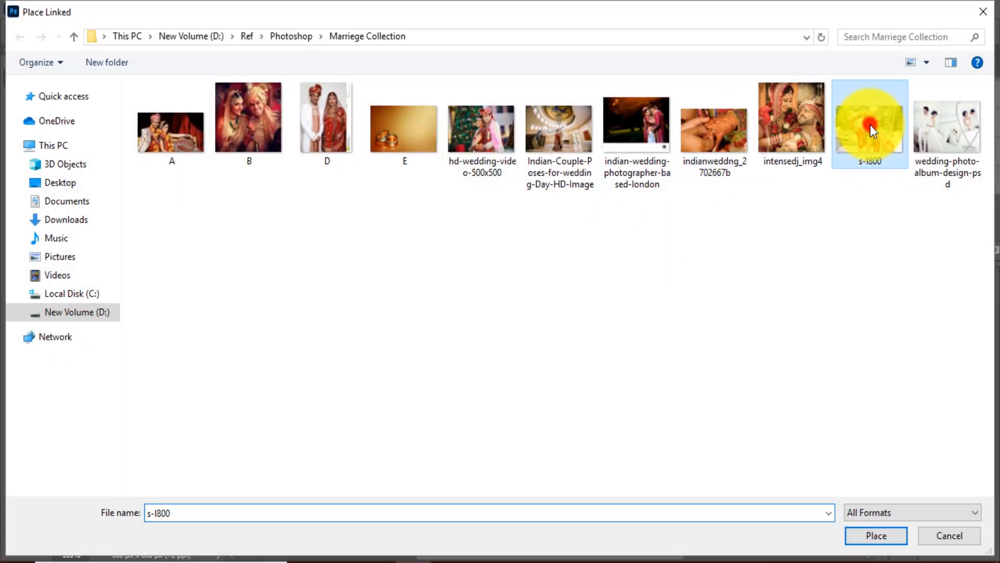
double_click(870, 128)
drag(532, 291, 532, 346)
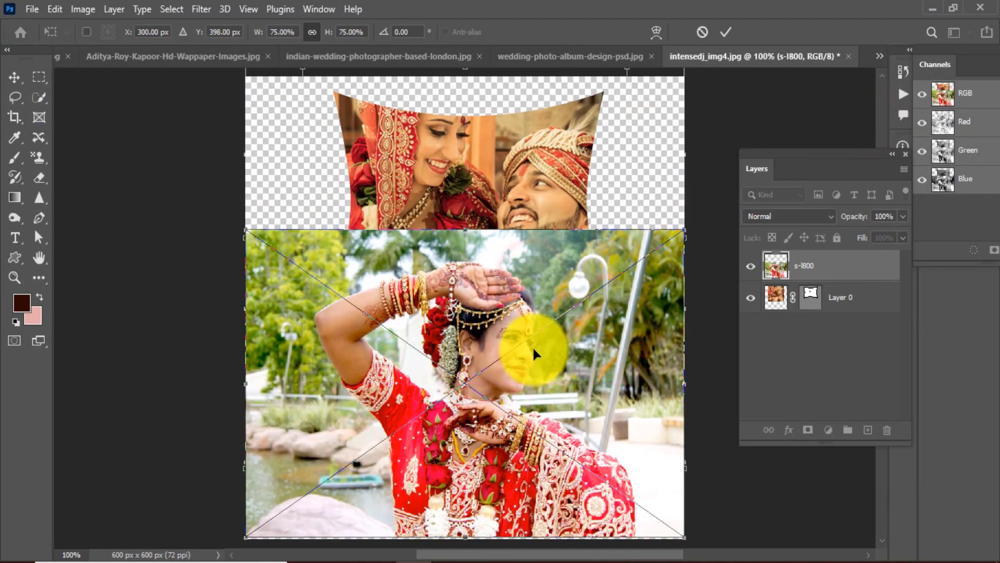
key(Return)
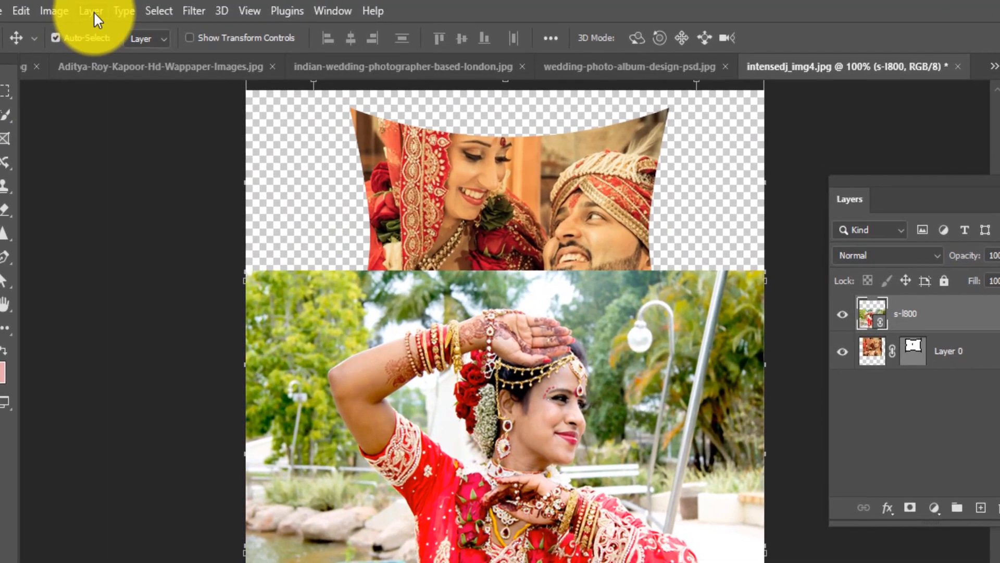
Add a Reveal All vector mask to the s-l800 layer.
click(115, 9)
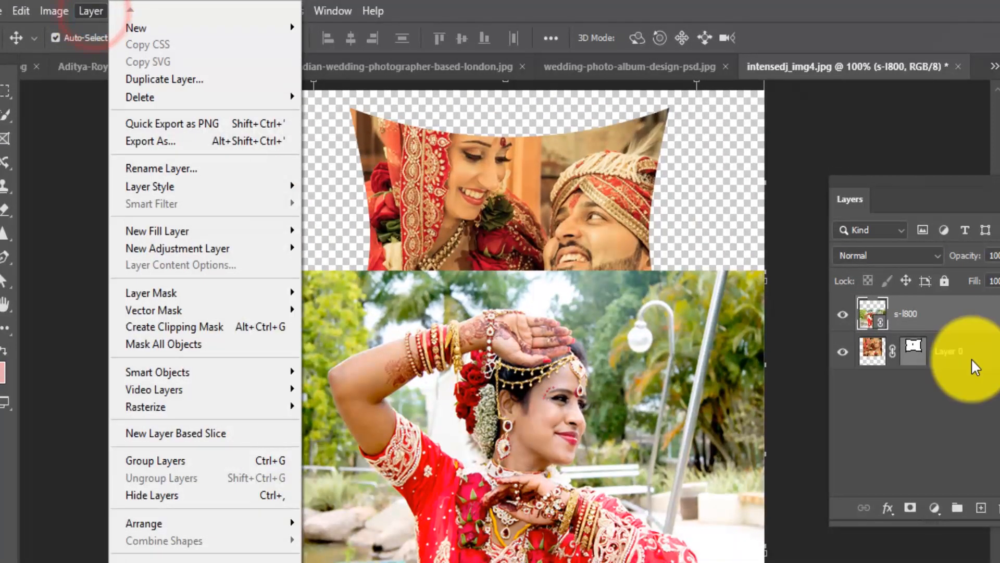
click(968, 318)
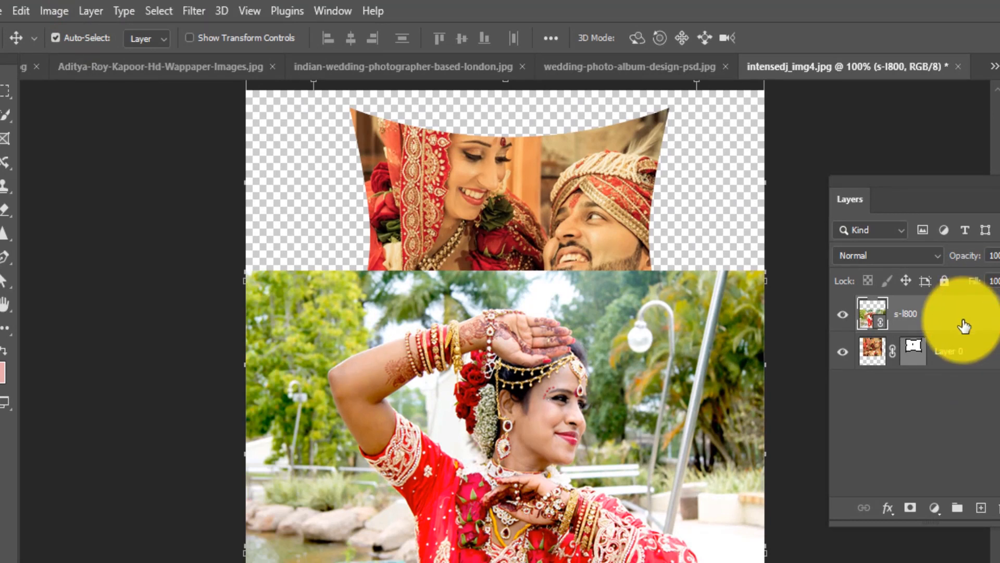
click(90, 11)
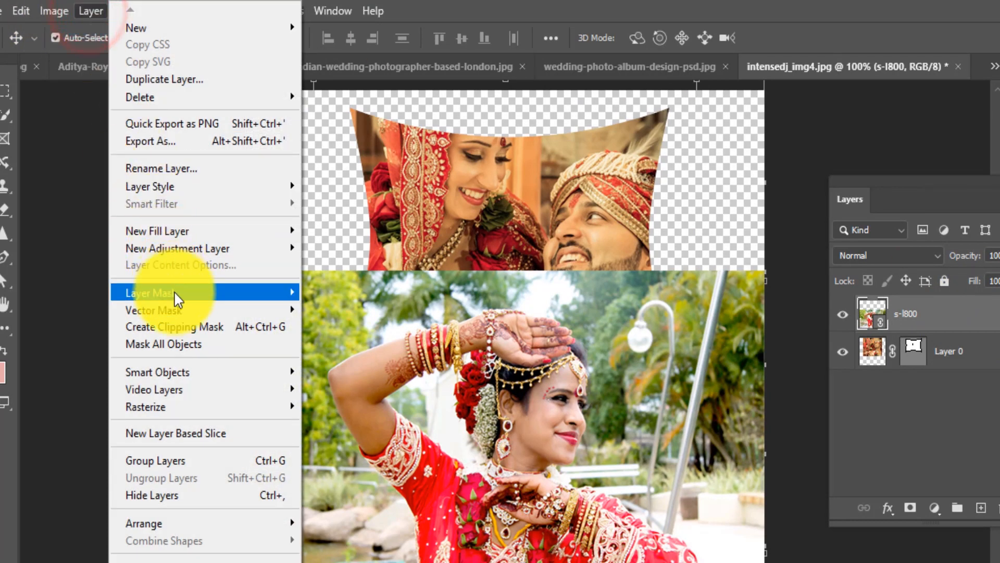
mouse_move(197, 312)
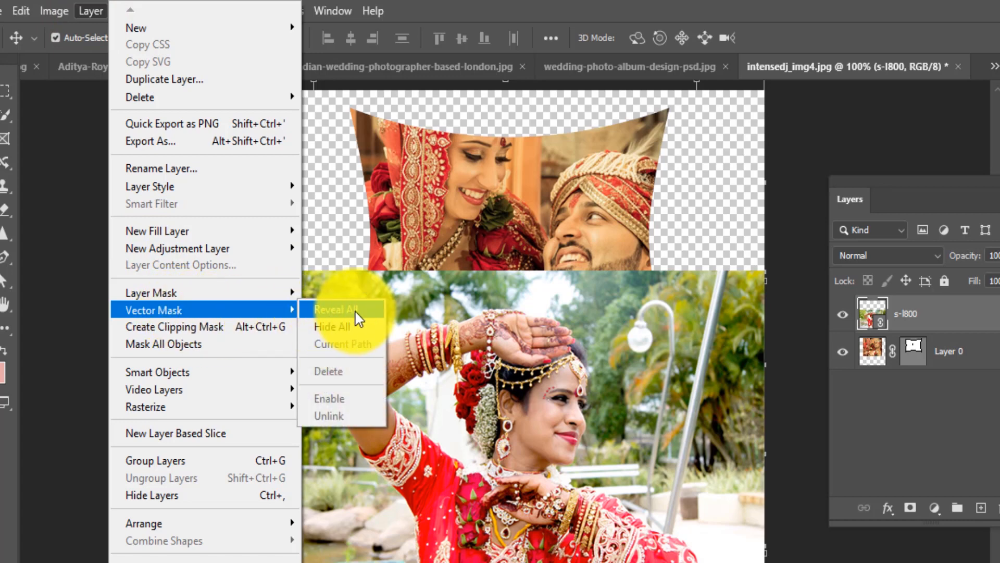
click(356, 312)
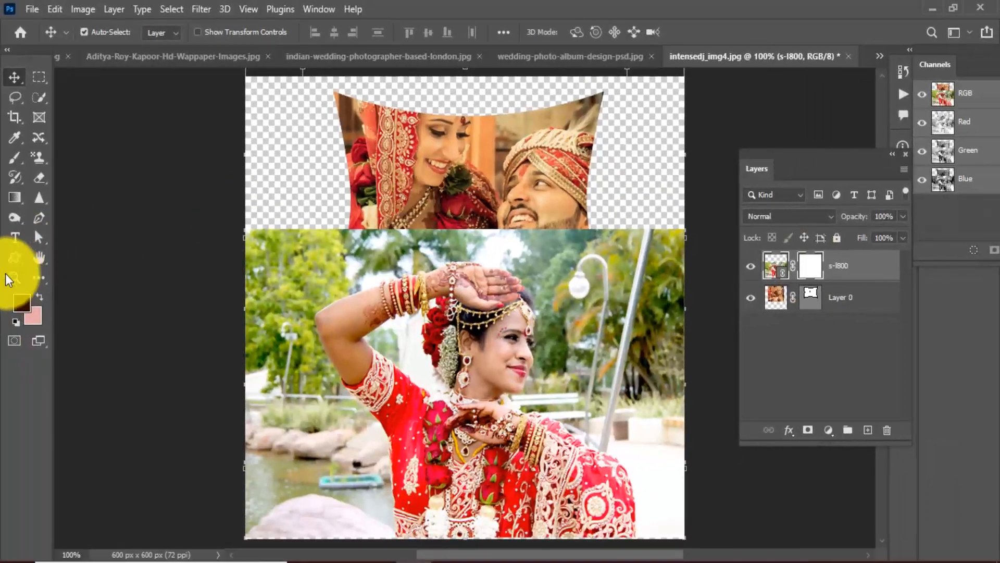
Choose the heart from Legacy Default Shapes and draw it around the bride on the s-l800 layer's vector mask.
click(10, 259)
click(446, 34)
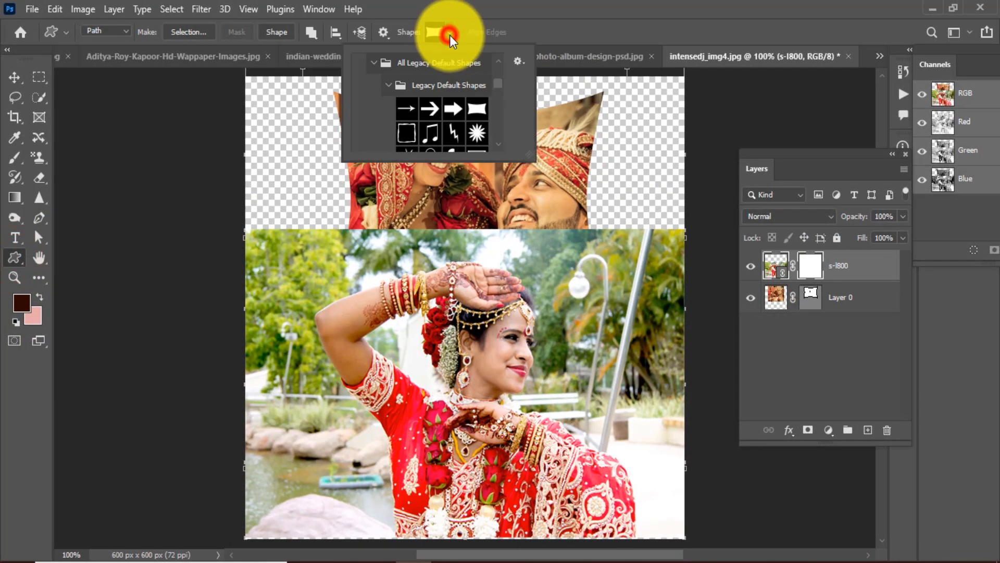
scroll(499, 89, down, 8)
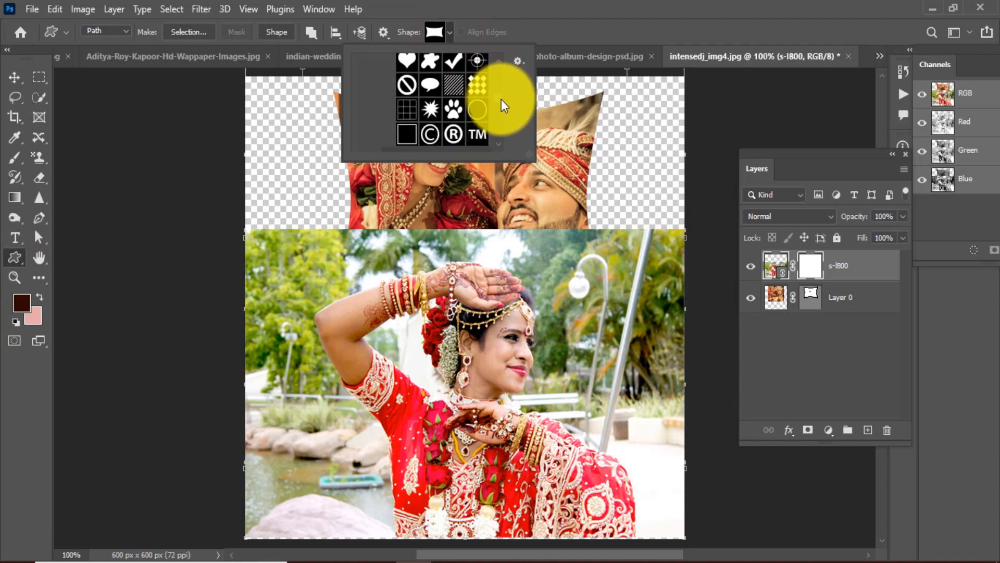
click(406, 67)
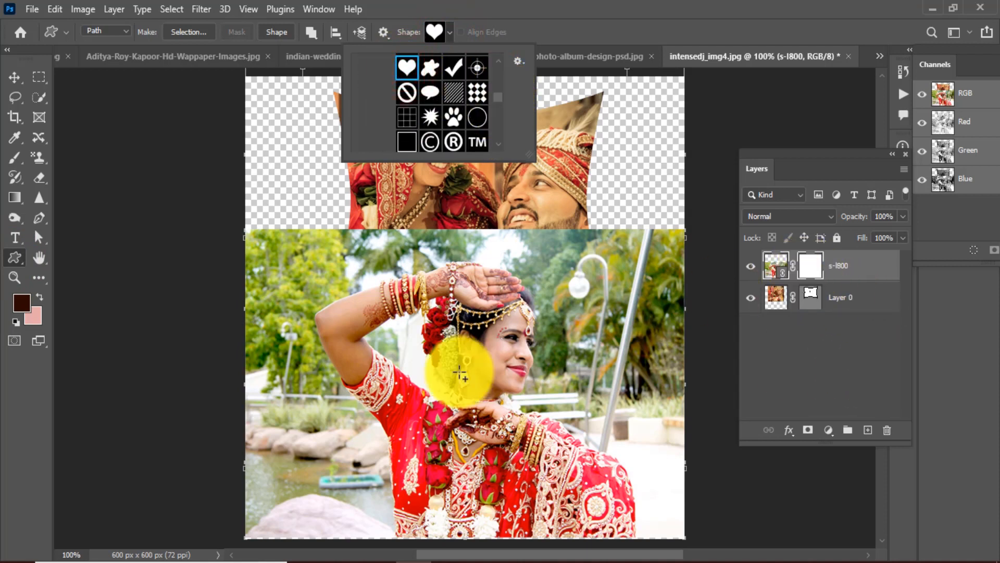
drag(324, 262, 634, 532)
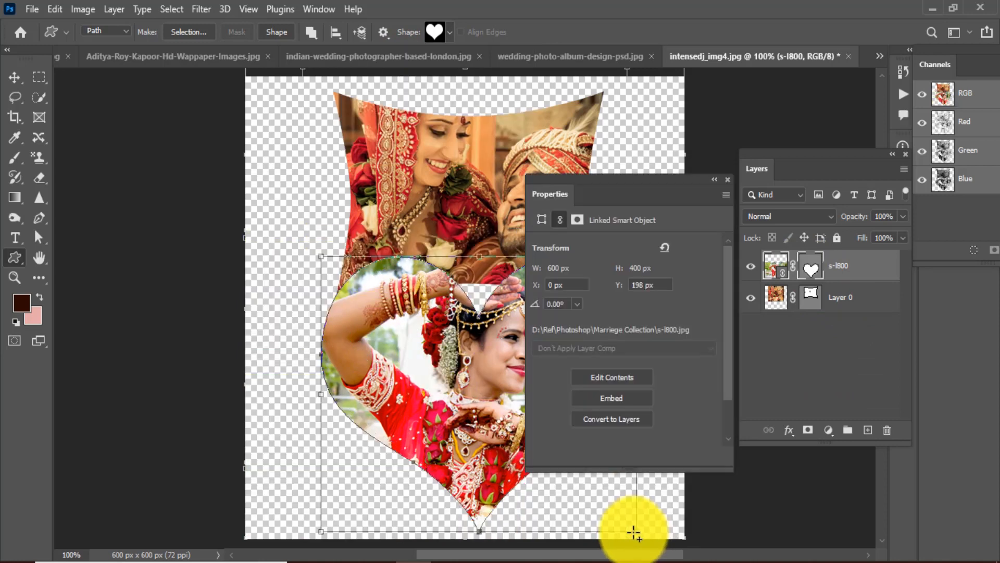
click(728, 180)
Arrange the heart-masked bride photo at the canvas's lower left and the masked couple photo at its upper right.
click(15, 77)
drag(427, 335, 360, 352)
drag(496, 160, 577, 153)
drag(376, 405, 375, 411)
drag(458, 251, 453, 237)
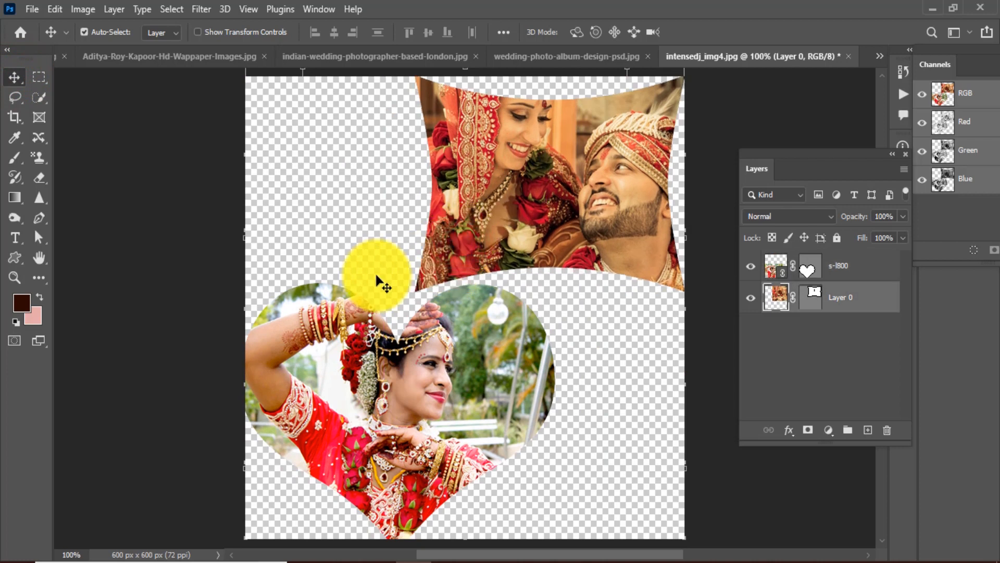
Switch to the wedding-photo-album-design-psd document to view its album layout.
click(620, 57)
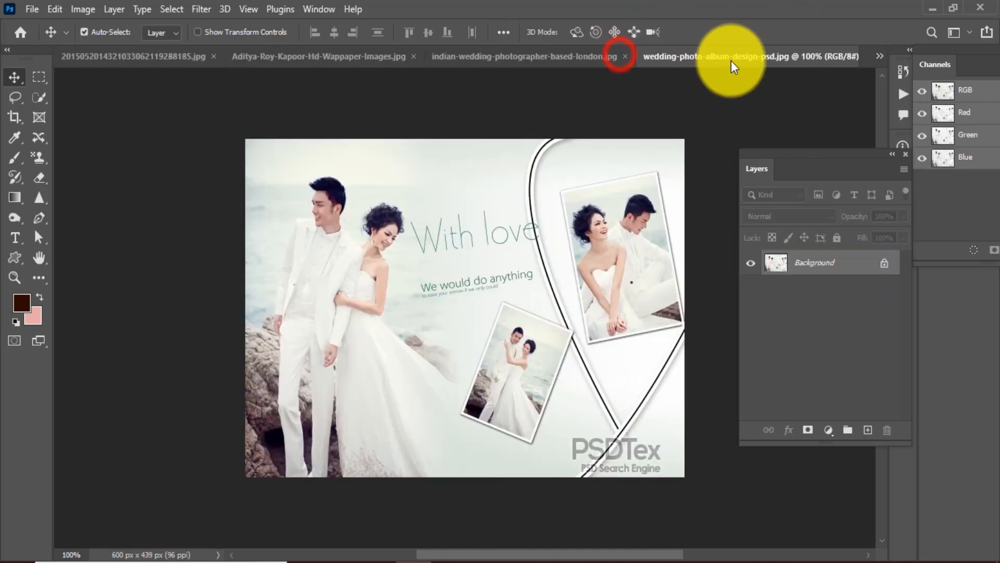
Convert the locked Background of the wedding-photo-album-design-psd document into a regular layer.
click(730, 57)
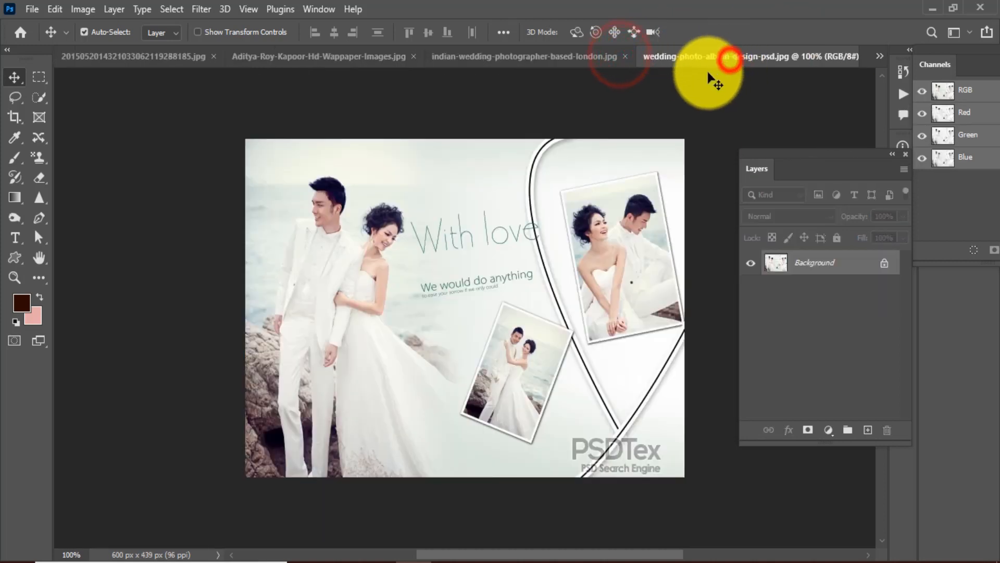
click(661, 58)
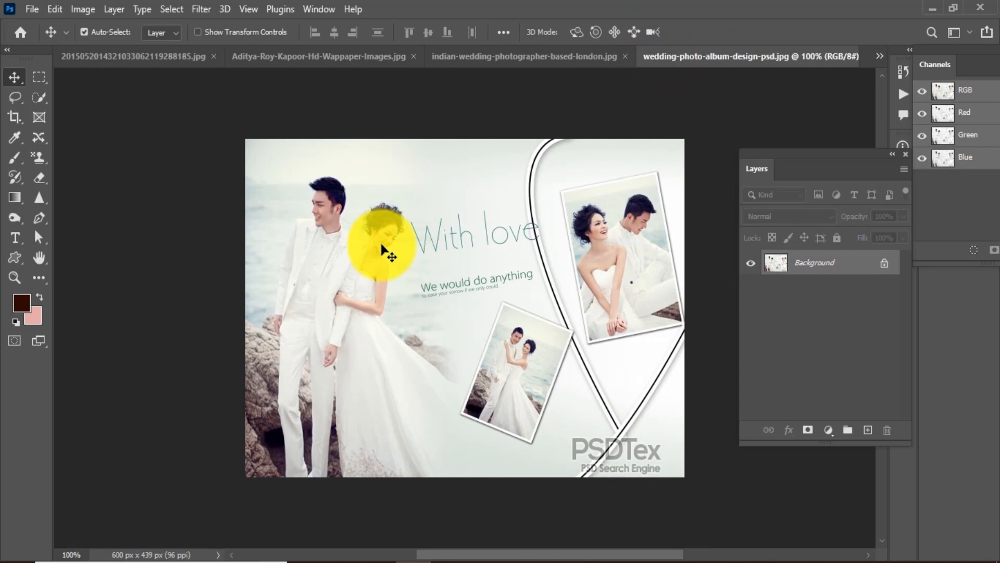
double_click(825, 274)
click(621, 163)
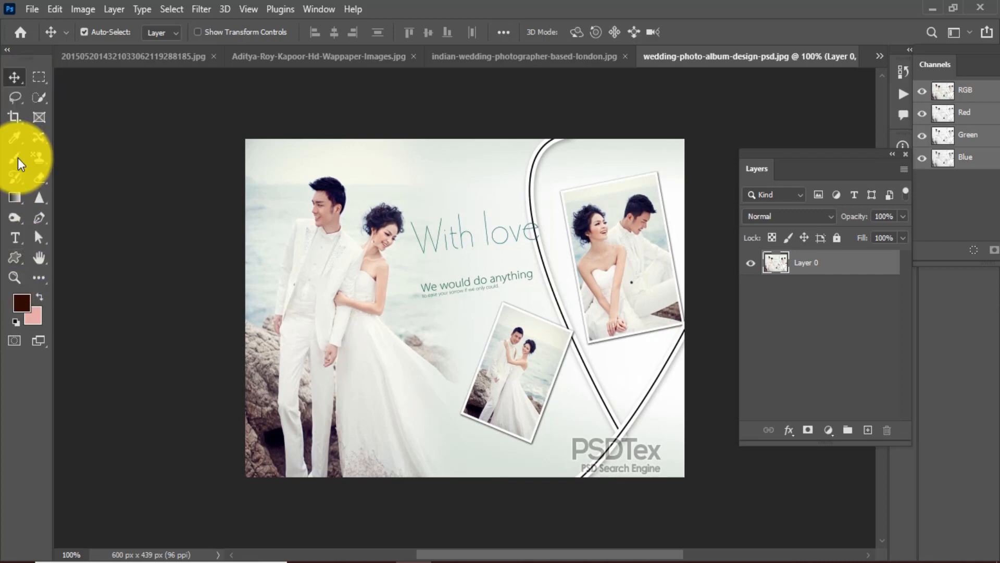
Draw a heart about 362 by 344 px over the large couple with the Custom Shape tool in Shape mode.
click(15, 259)
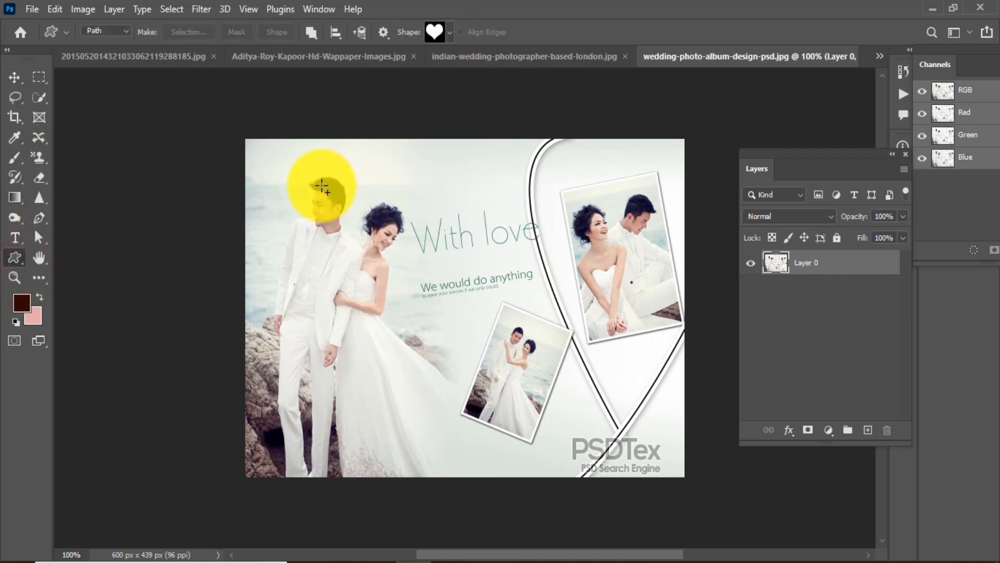
click(112, 28)
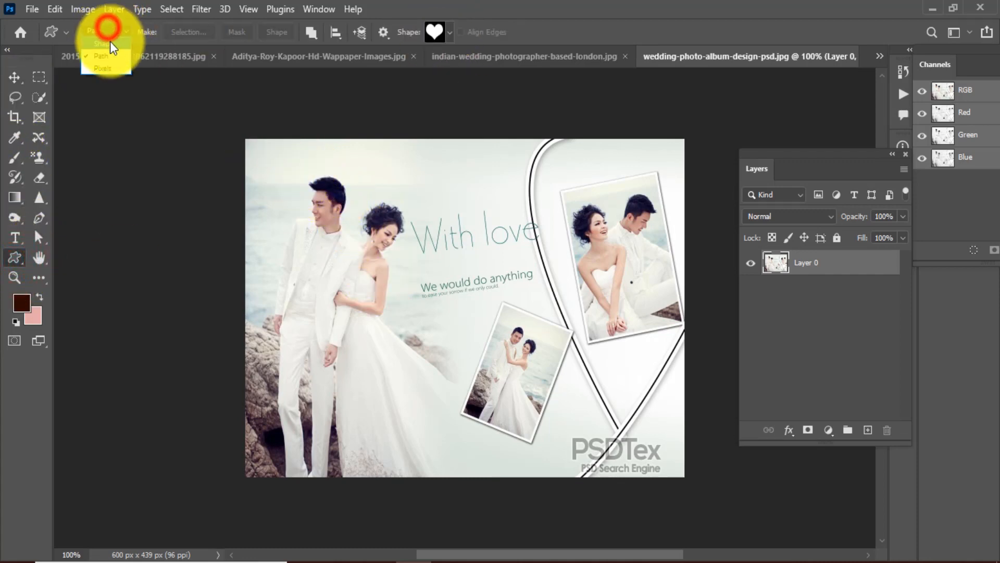
click(109, 43)
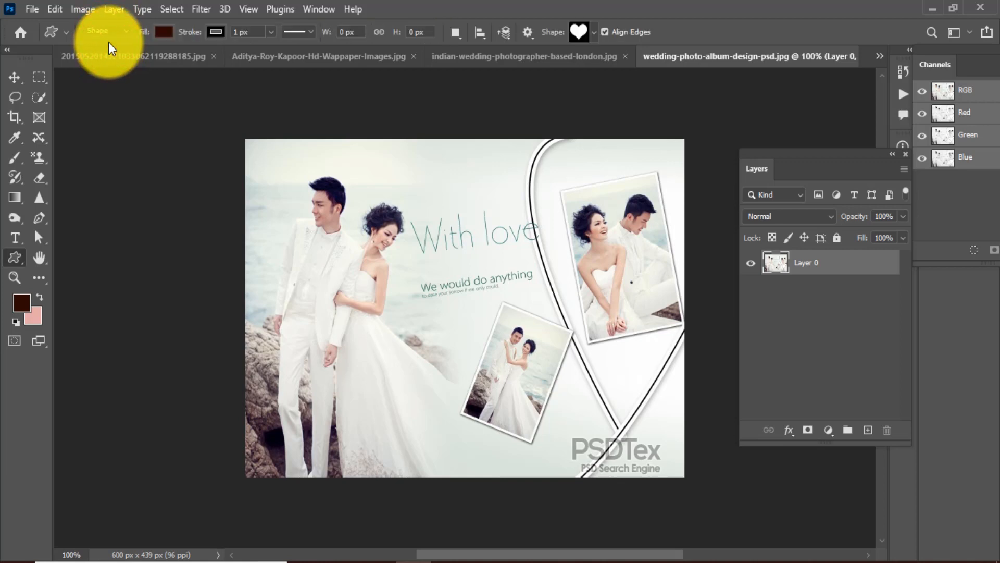
drag(274, 174, 540, 441)
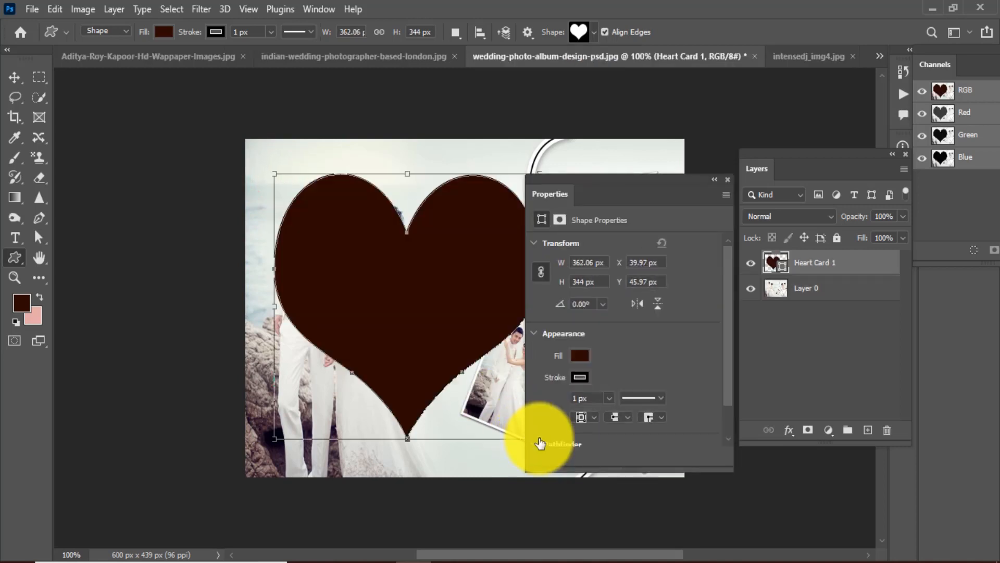
Nudge the heart shape slightly up and left, and place the album photo layer above it in the layer stack.
click(14, 77)
click(719, 179)
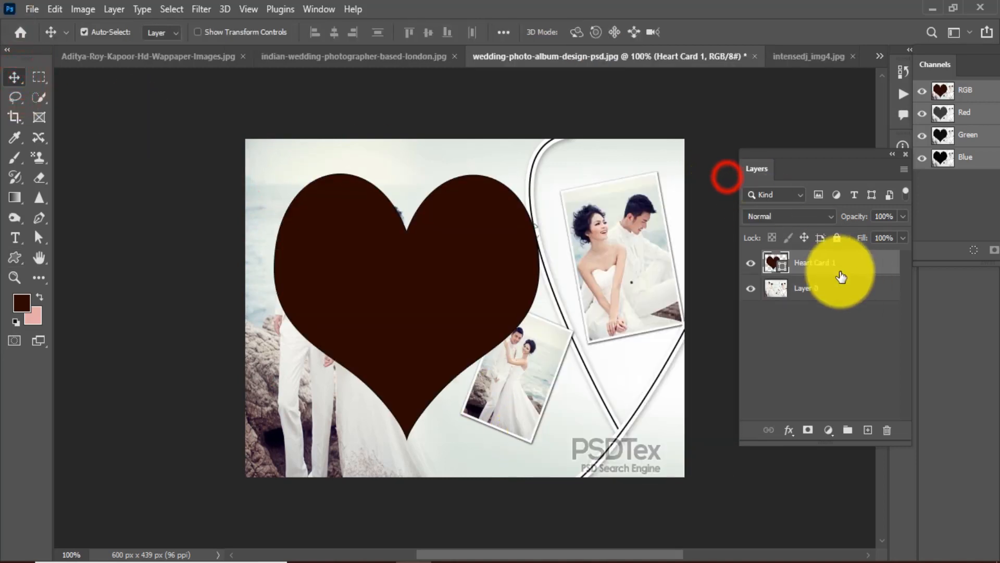
drag(480, 289, 469, 280)
drag(780, 295, 810, 254)
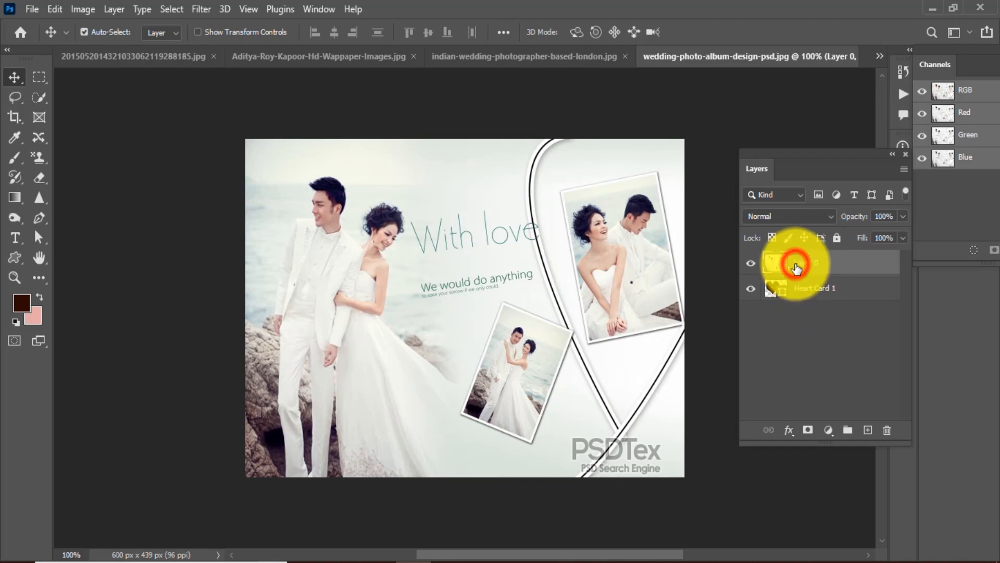
Clip the album photo layer to the heart shape with a clipping mask and shift the photo up and left inside it.
key(ctrl+alt+g)
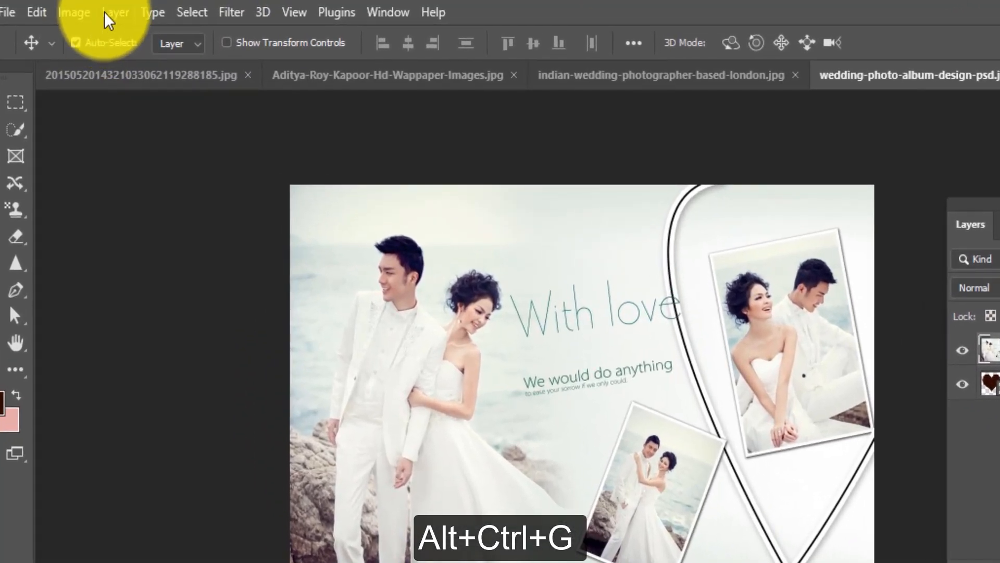
click(114, 12)
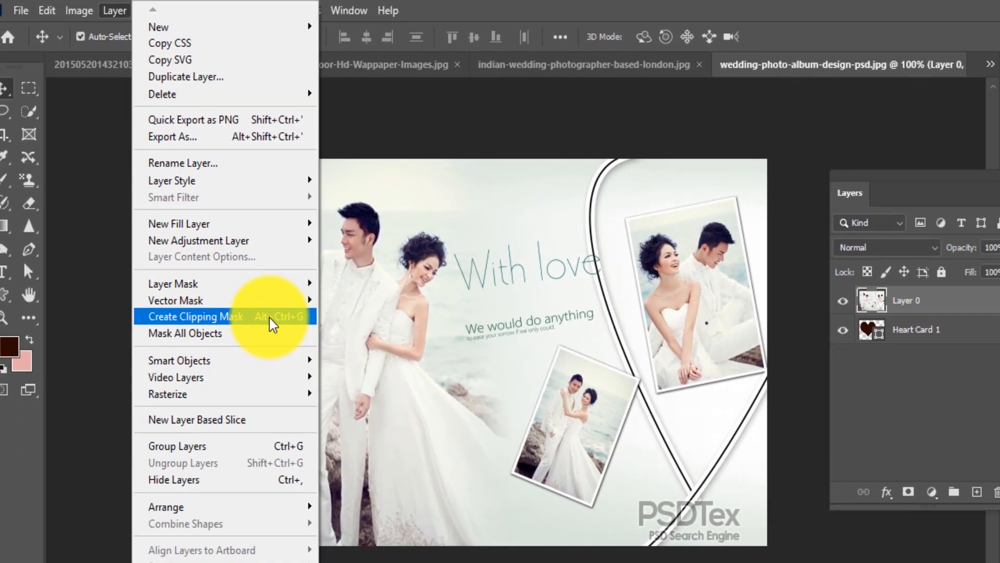
click(307, 372)
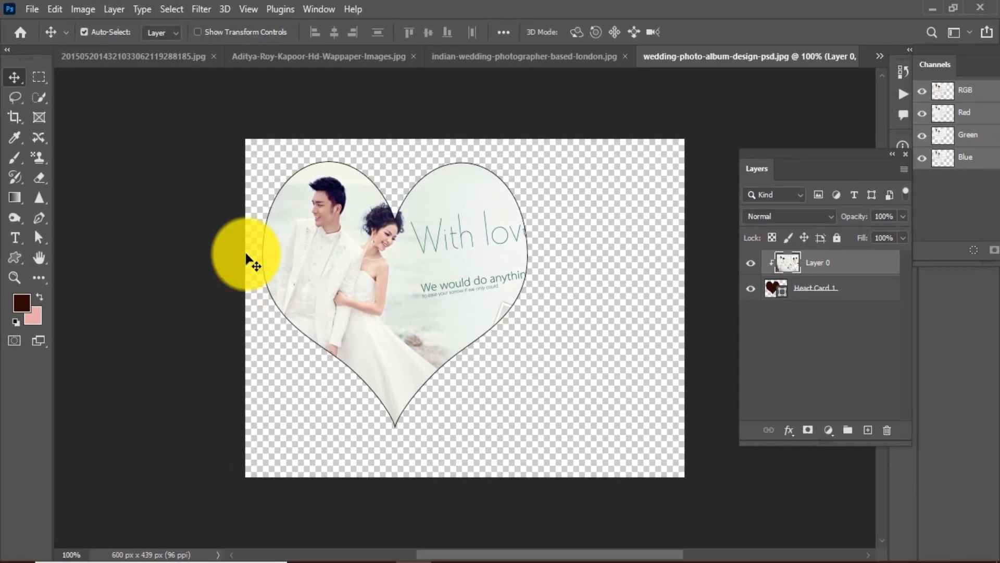
drag(378, 257, 295, 225)
click(831, 284)
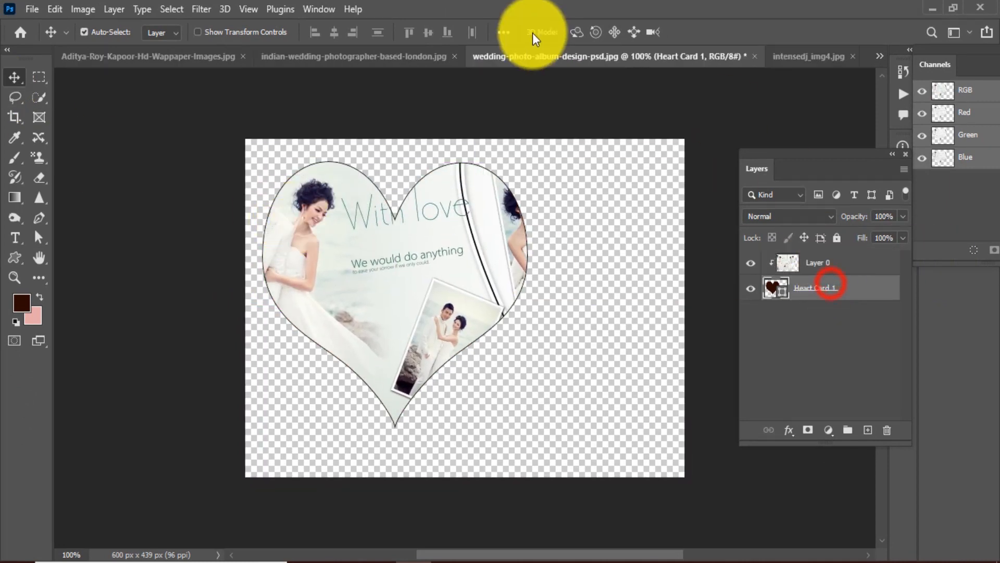
In the intensedj_img4.jpg document, unlink the s-l800 layer's vector mask and reposition the bride photo inside the heart.
click(827, 56)
mouse_move(396, 415)
mouse_down()
mouse_move(438, 470)
mouse_move(452, 407)
mouse_move(386, 417)
mouse_move(396, 421)
mouse_up()
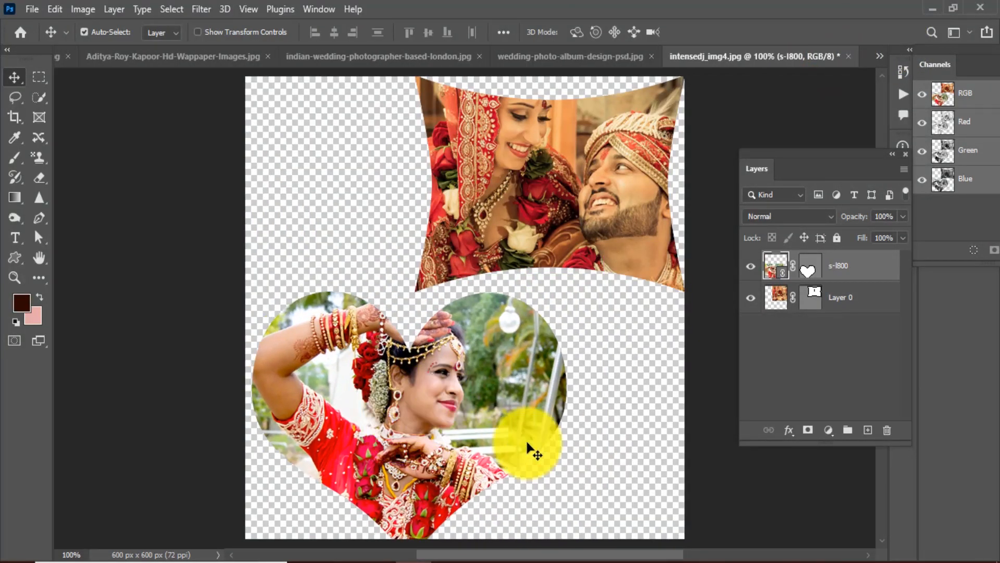
click(794, 273)
drag(459, 429, 415, 424)
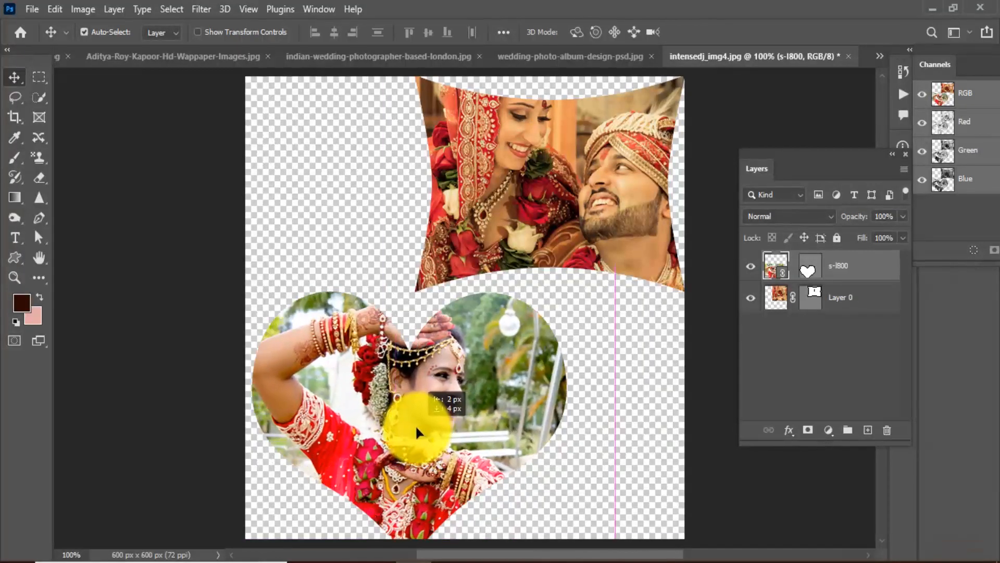
Relink the s-l800 vector mask and move the heart-framed bride down and right and the framed couple photo left.
click(793, 267)
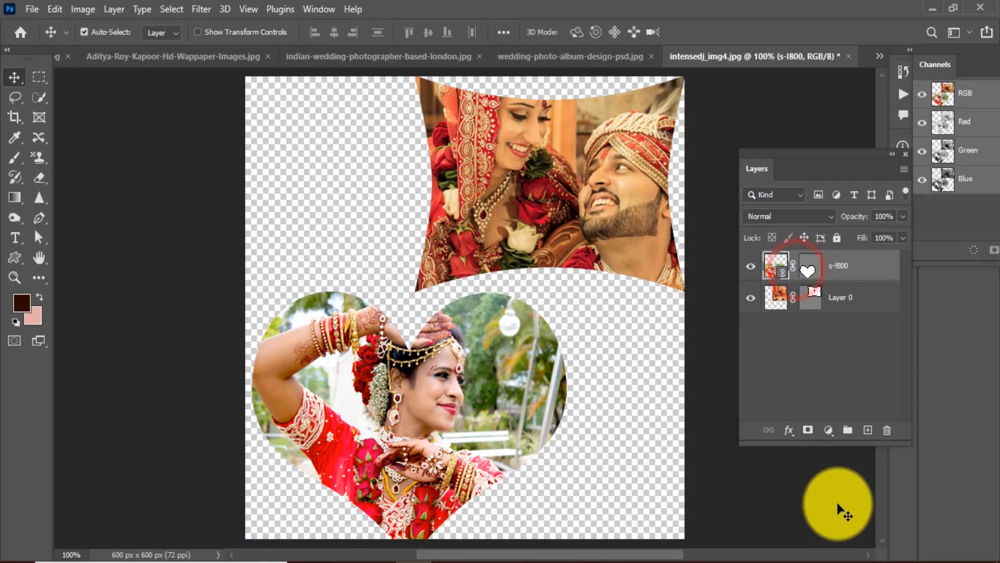
drag(356, 411, 370, 434)
drag(548, 179, 513, 187)
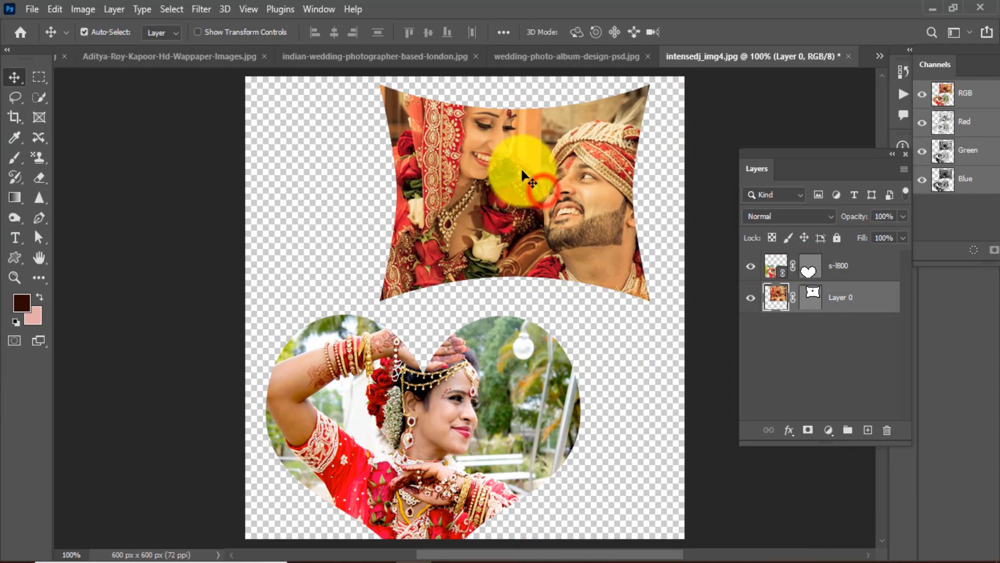
Unlink Layer 0's vector mask and reposition the couple photo within its curved frame.
click(794, 301)
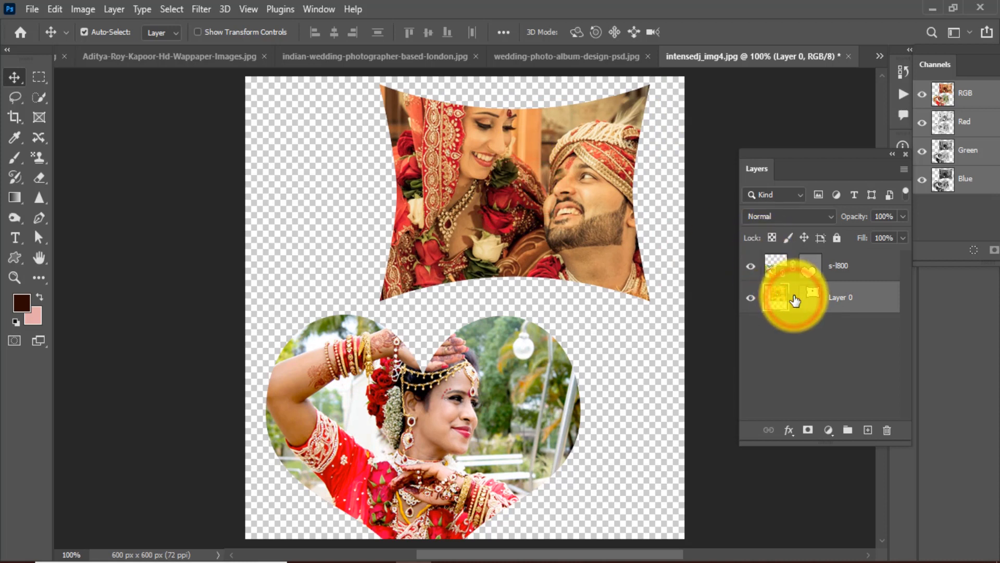
drag(520, 159, 520, 182)
drag(520, 183, 520, 179)
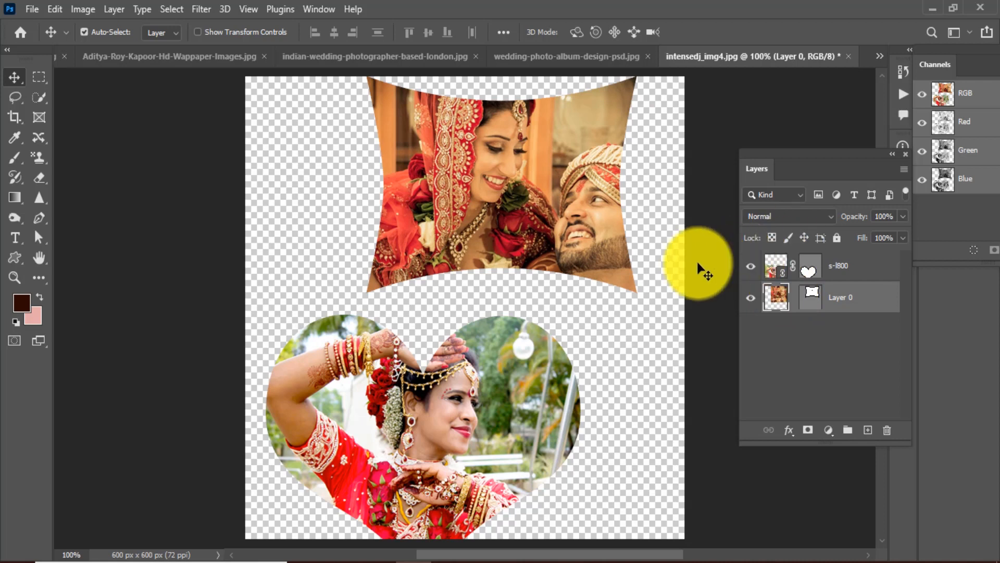